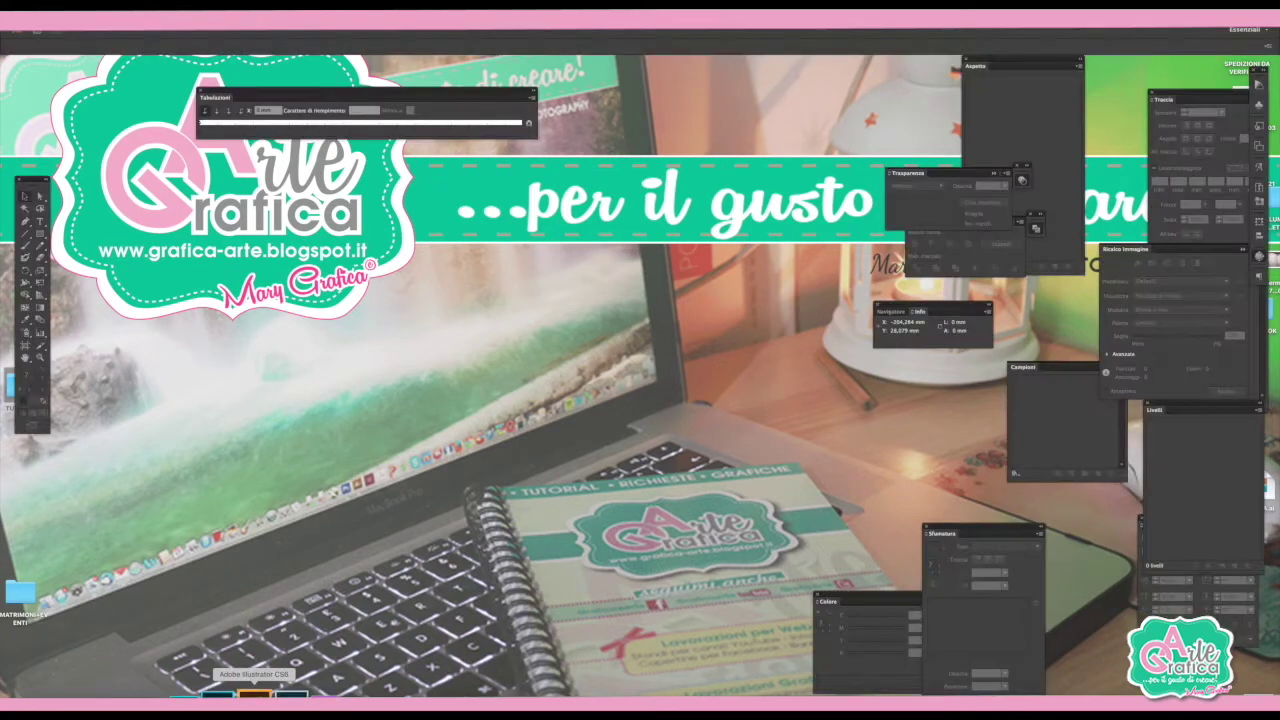
Create a new 297 × 210 mm A4 landscape document and fit the artboard in view.
click(95, 30)
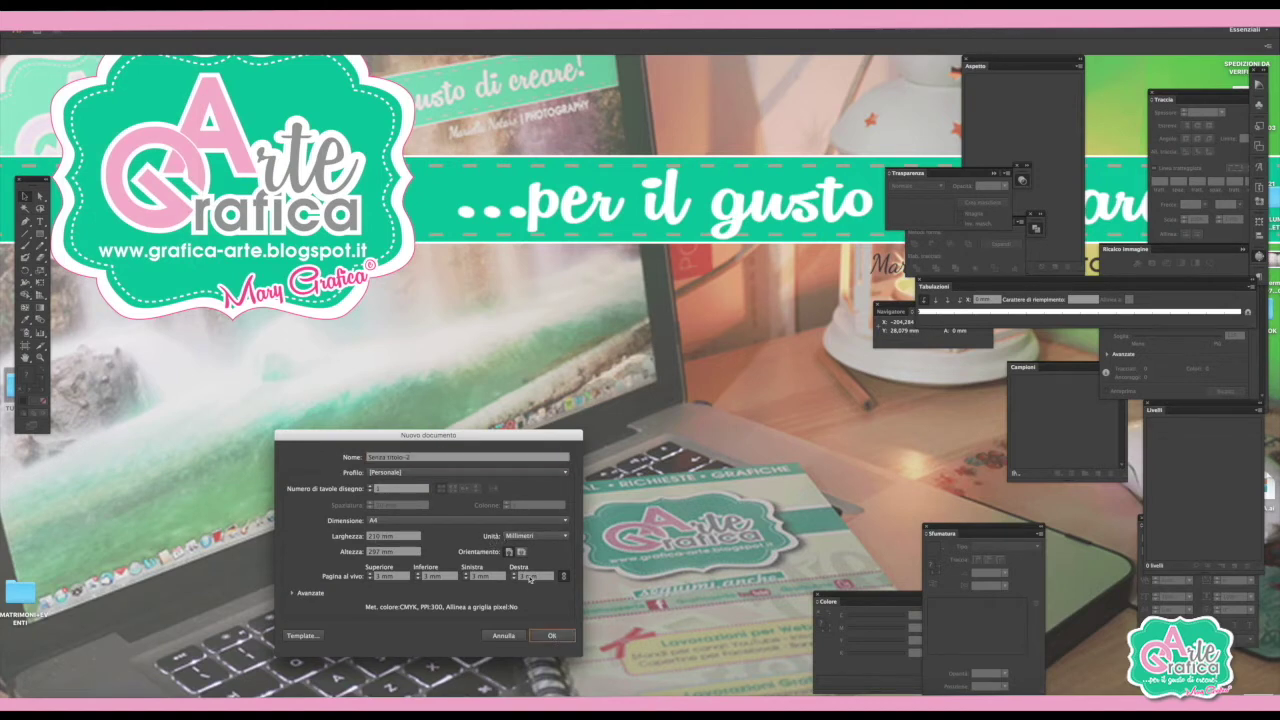
click(521, 551)
click(553, 637)
scroll(598, 527, right, 1)
scroll(598, 527, right, 3)
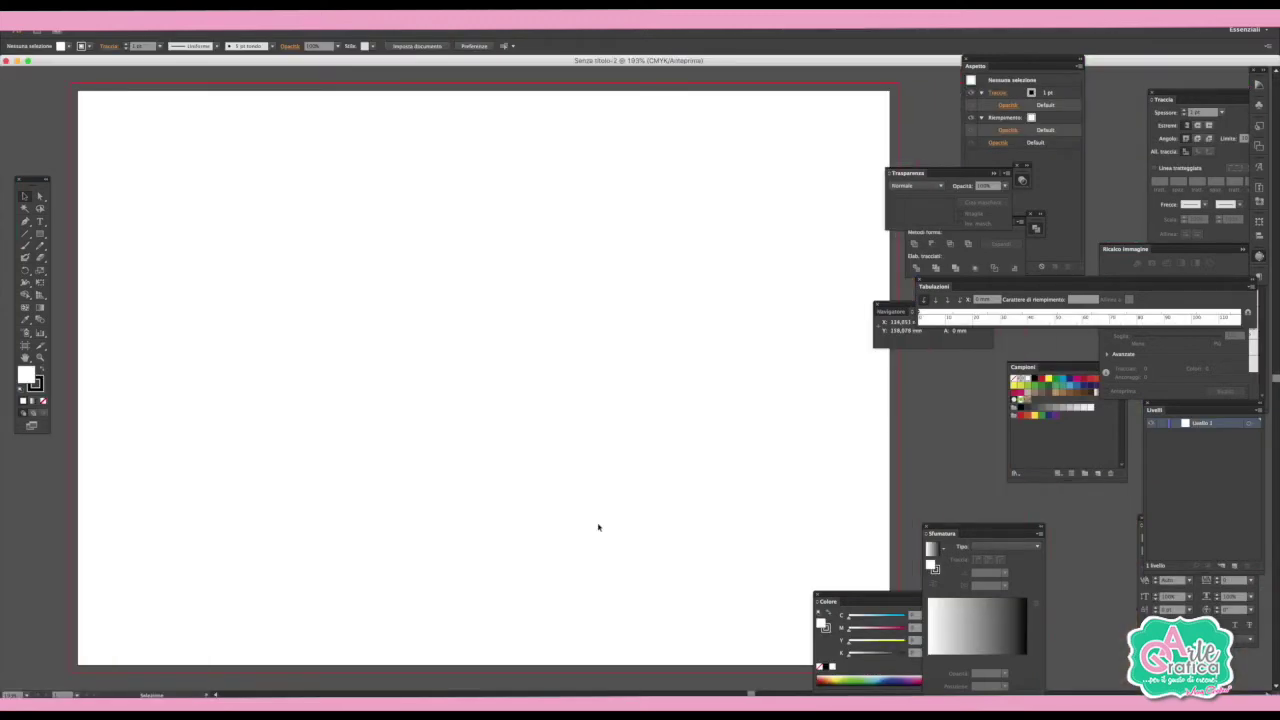
scroll(598, 527, right, 2)
key(ctrl+0)
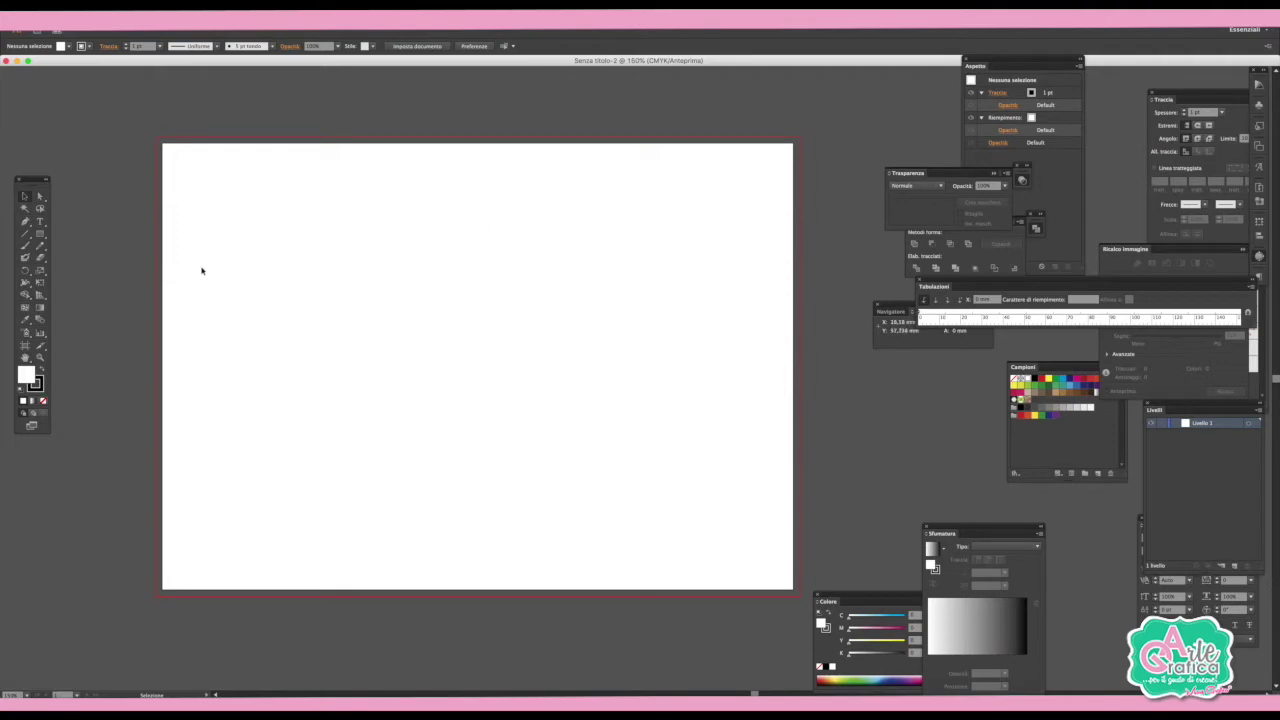
click(39, 237)
Draw an exact 210 × 150 mm rectangle and drag it to the centre of the page.
click(40, 234)
click(340, 250)
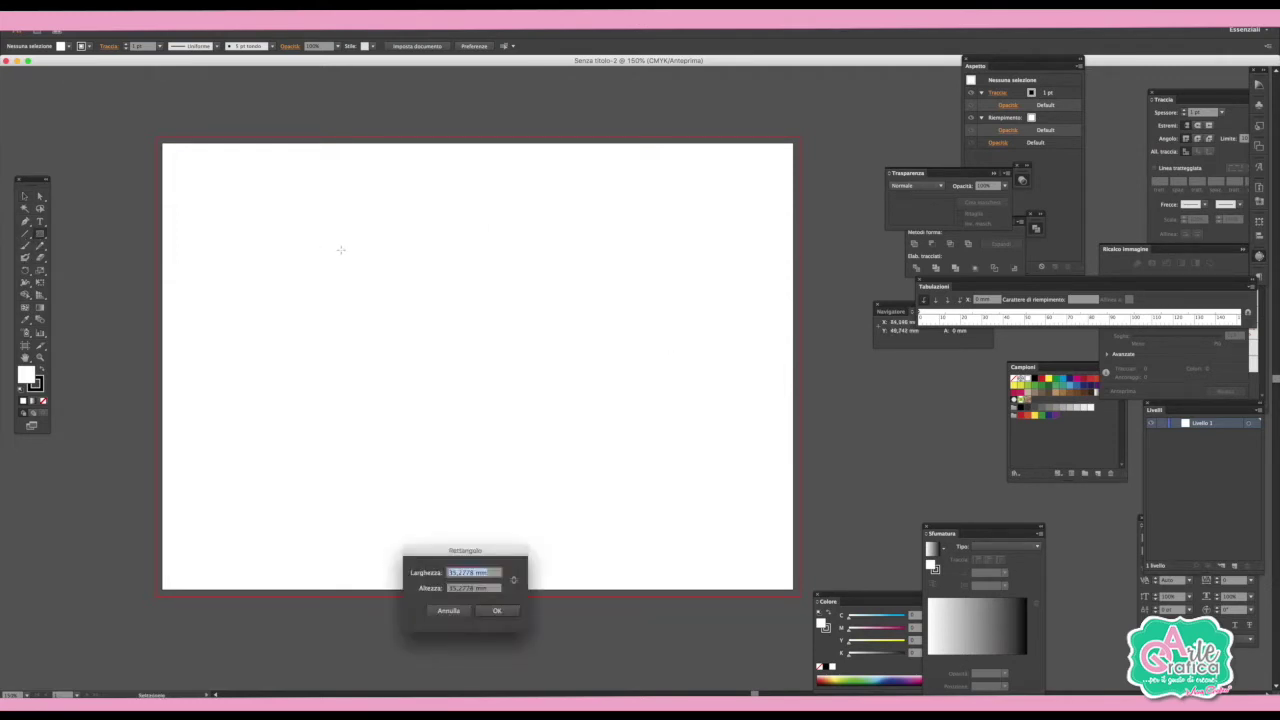
text(2)
key(Tab)
text(2)
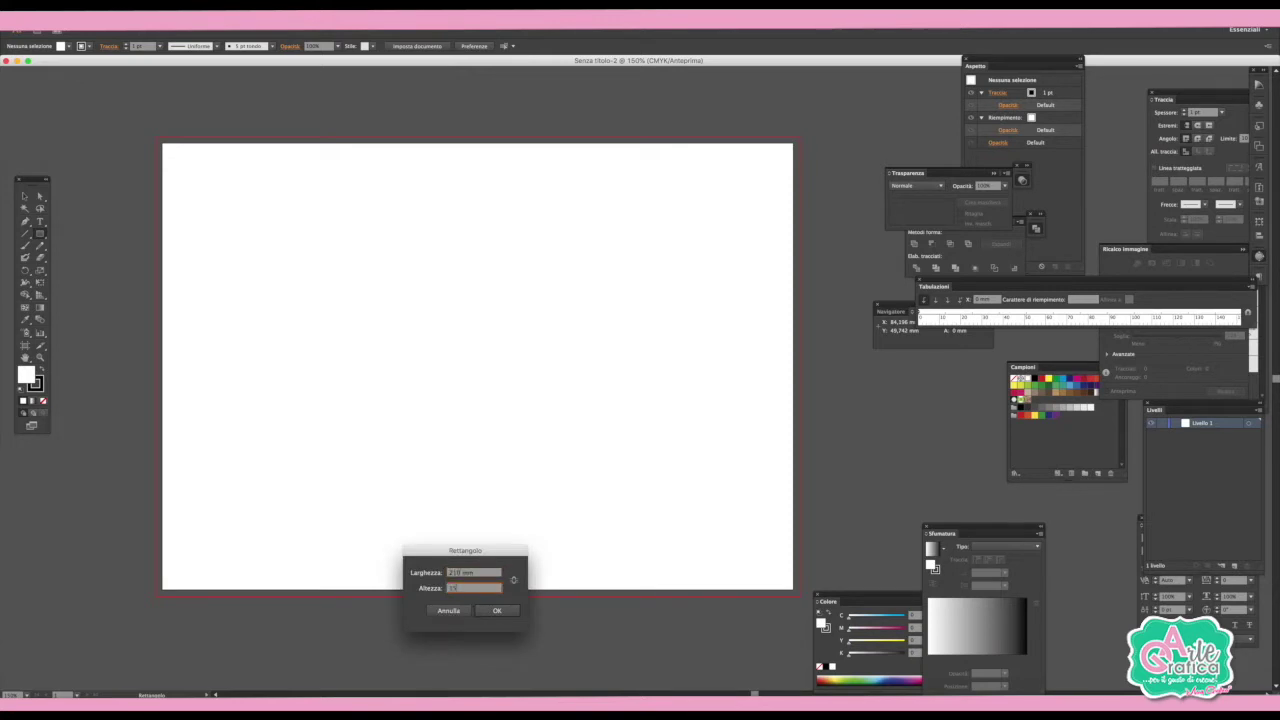
text(0)
key(Return)
key(v)
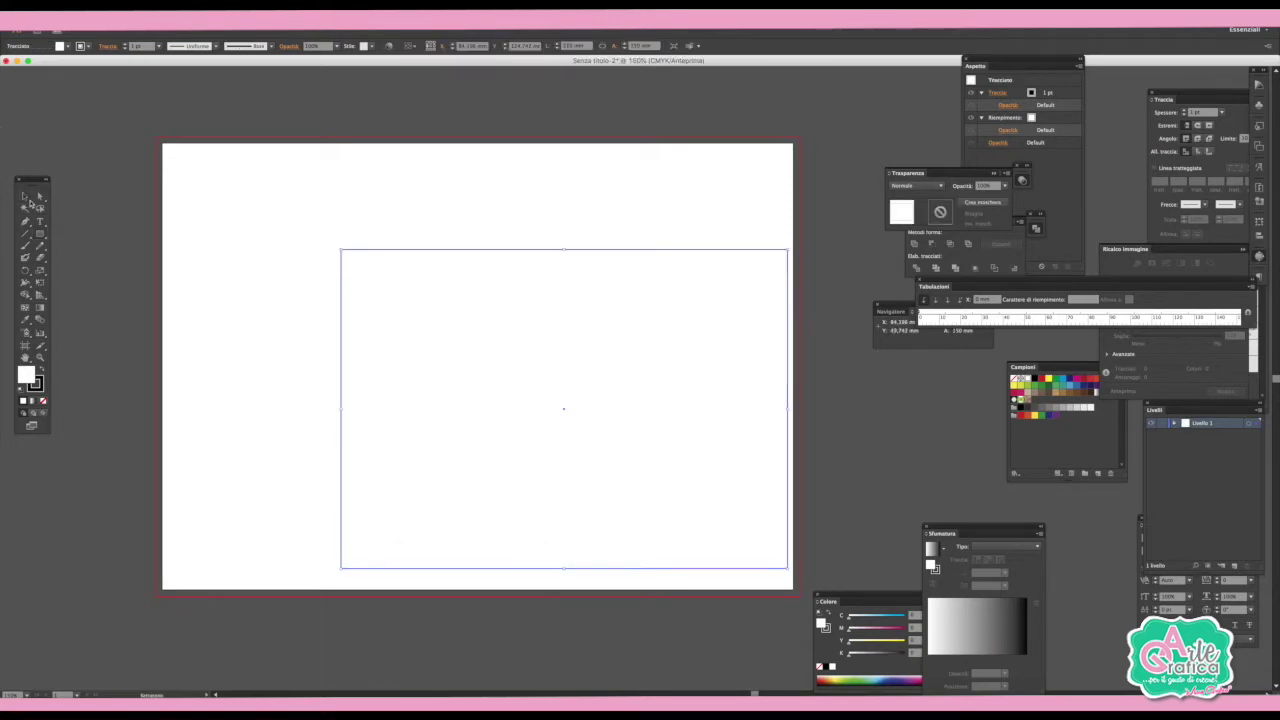
drag(654, 329, 555, 292)
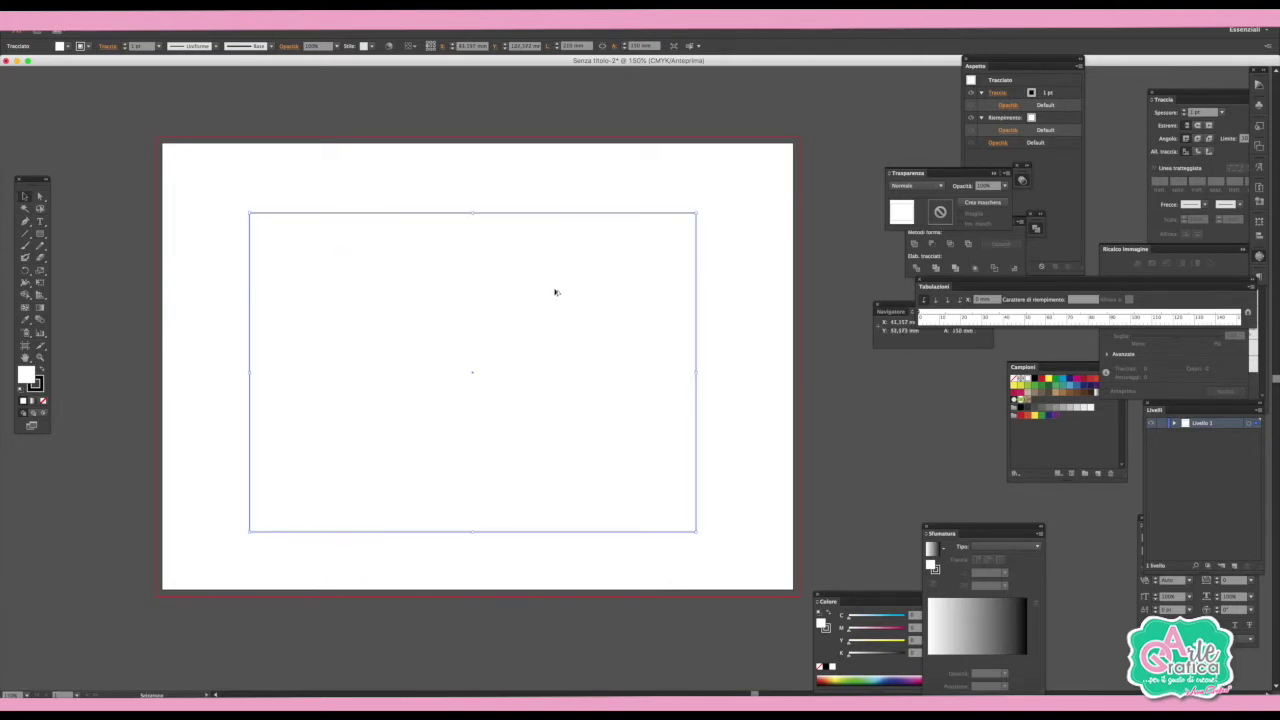
scroll(555, 292, up, 1)
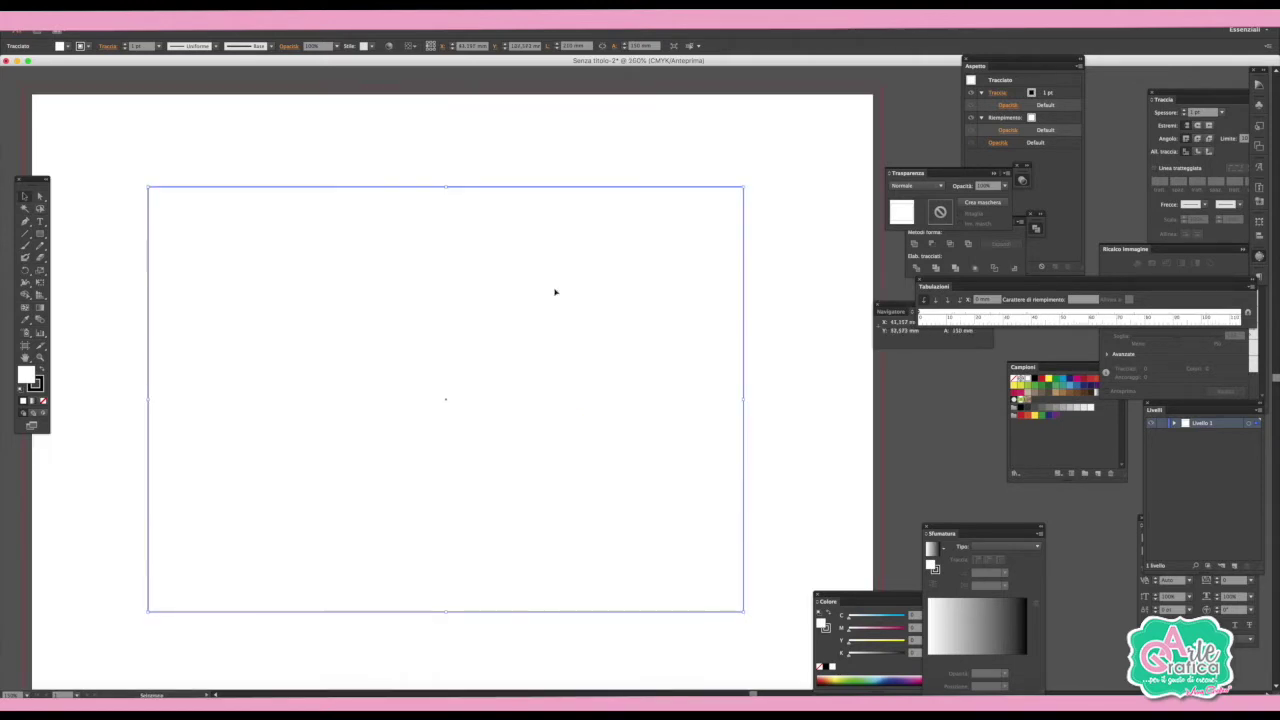
drag(555, 292, 616, 297)
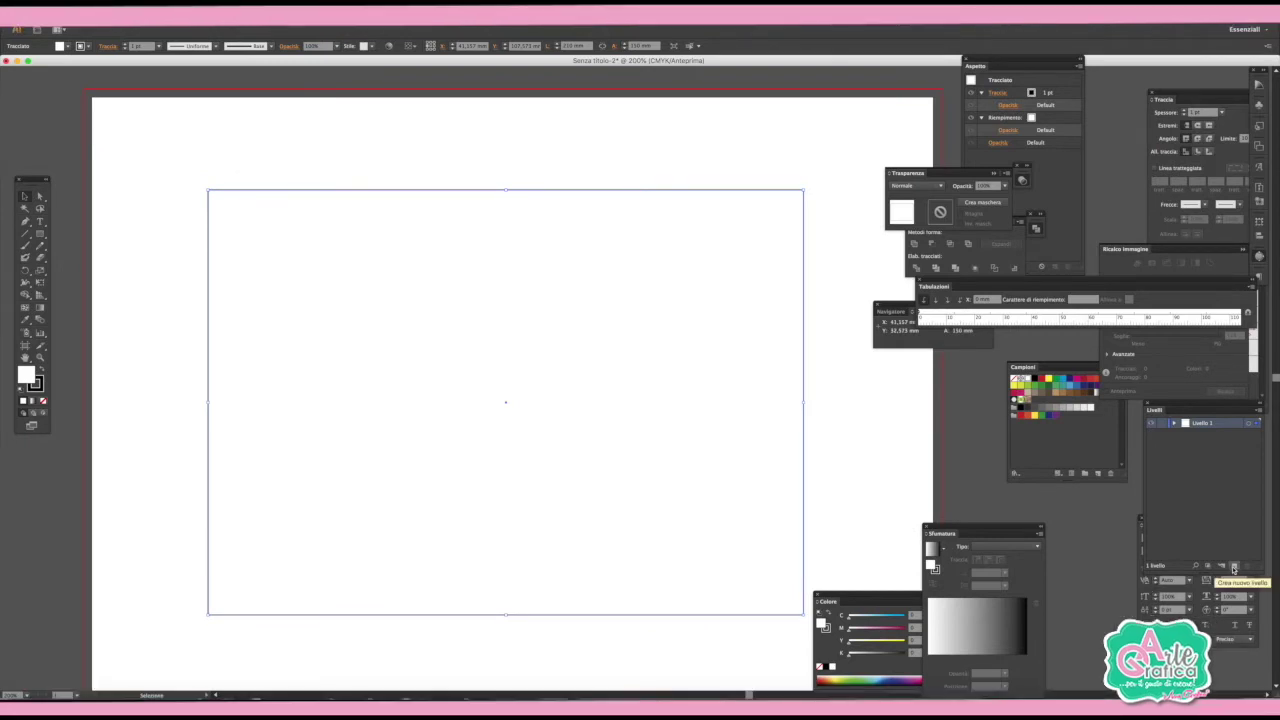
Add a second layer and lock Livello 1, which holds the rectangle.
click(1234, 568)
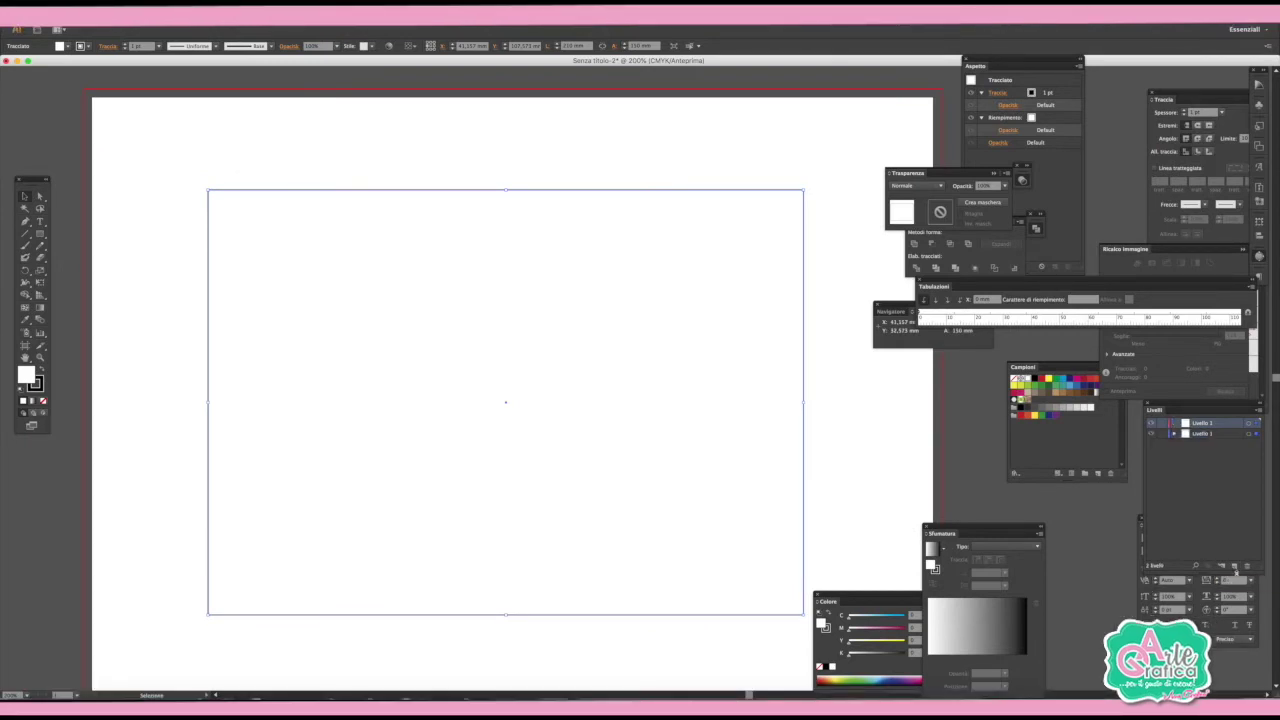
click(1161, 434)
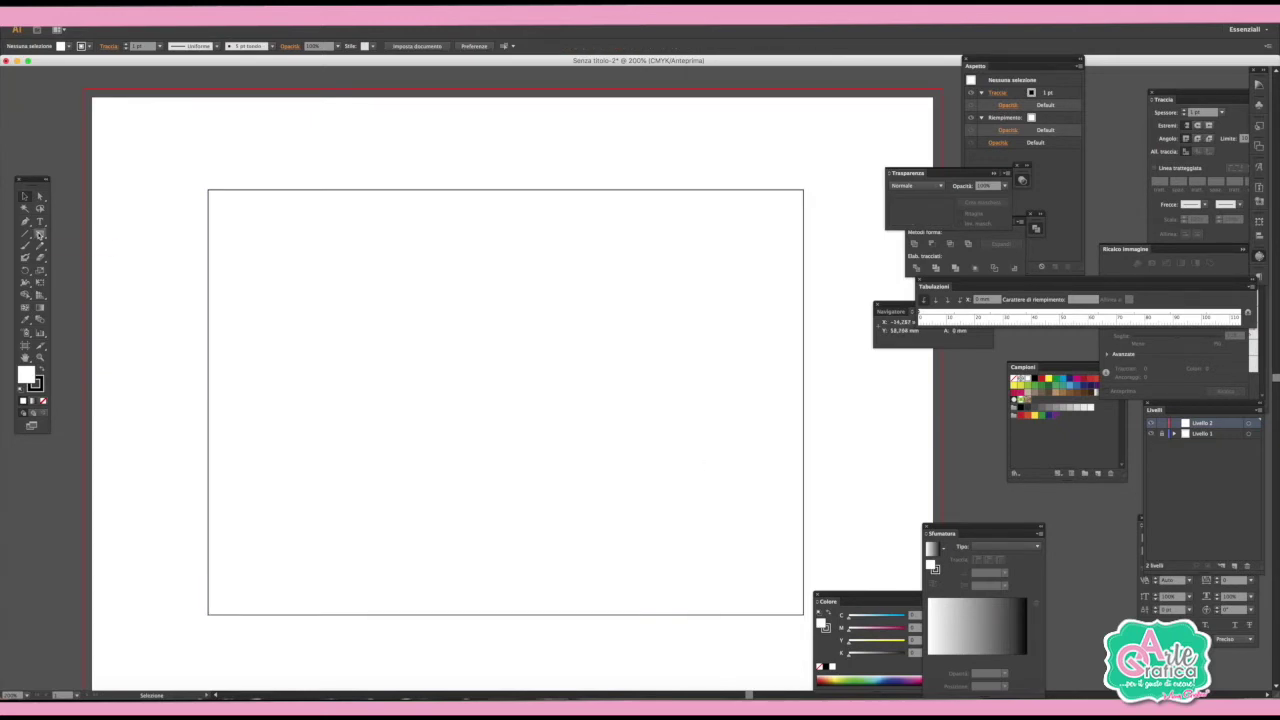
click(40, 234)
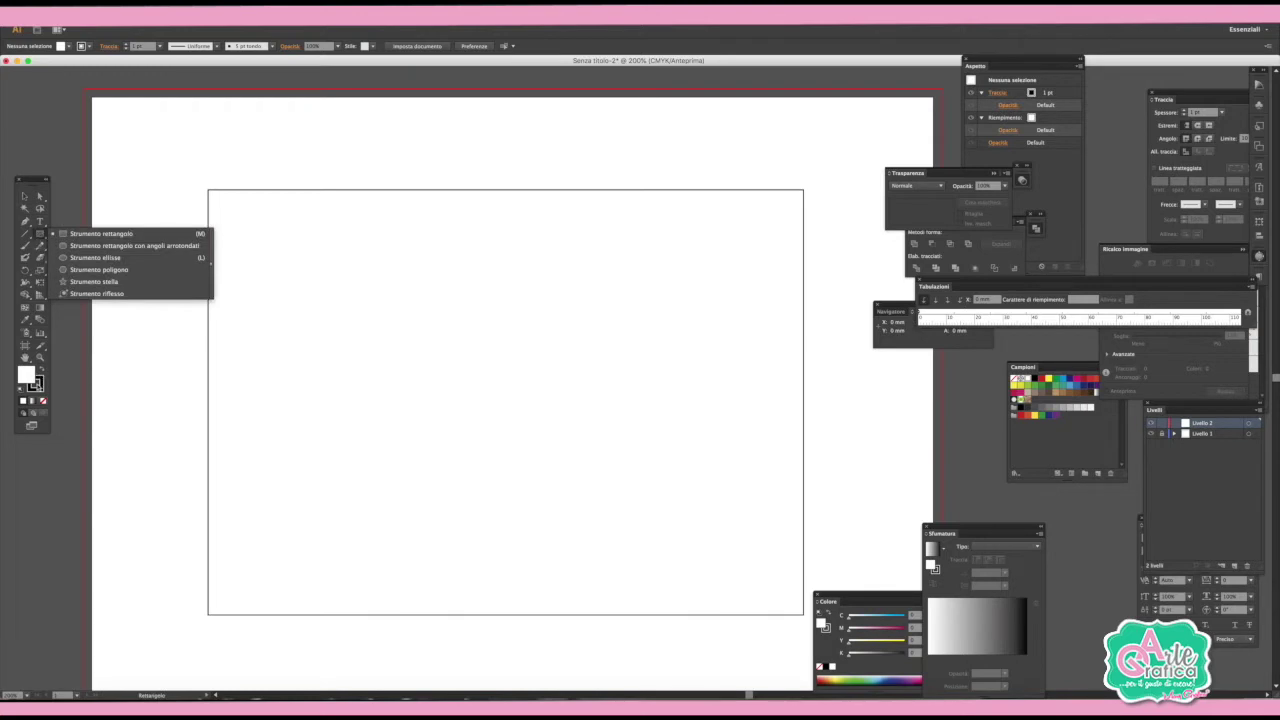
Set the stroke for new shapes to None and move the swatches nearer the page.
click(38, 386)
click(37, 386)
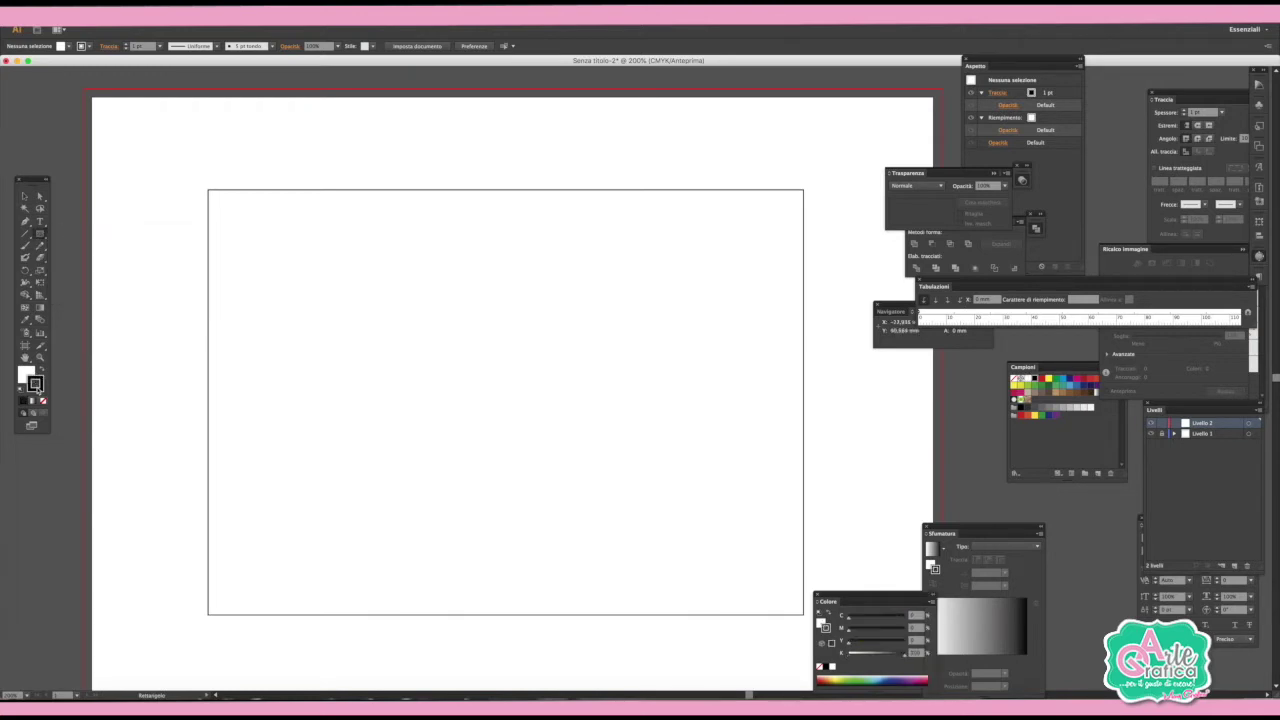
click(43, 400)
click(27, 372)
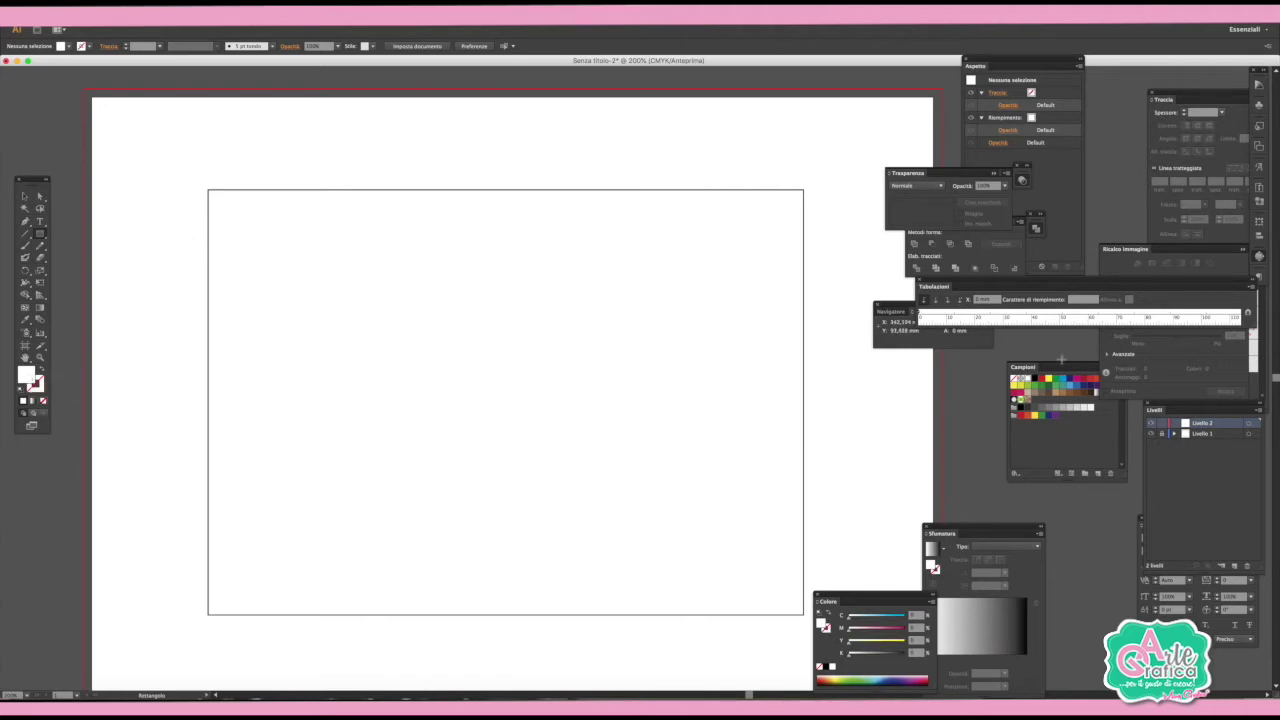
drag(1065, 370, 871, 370)
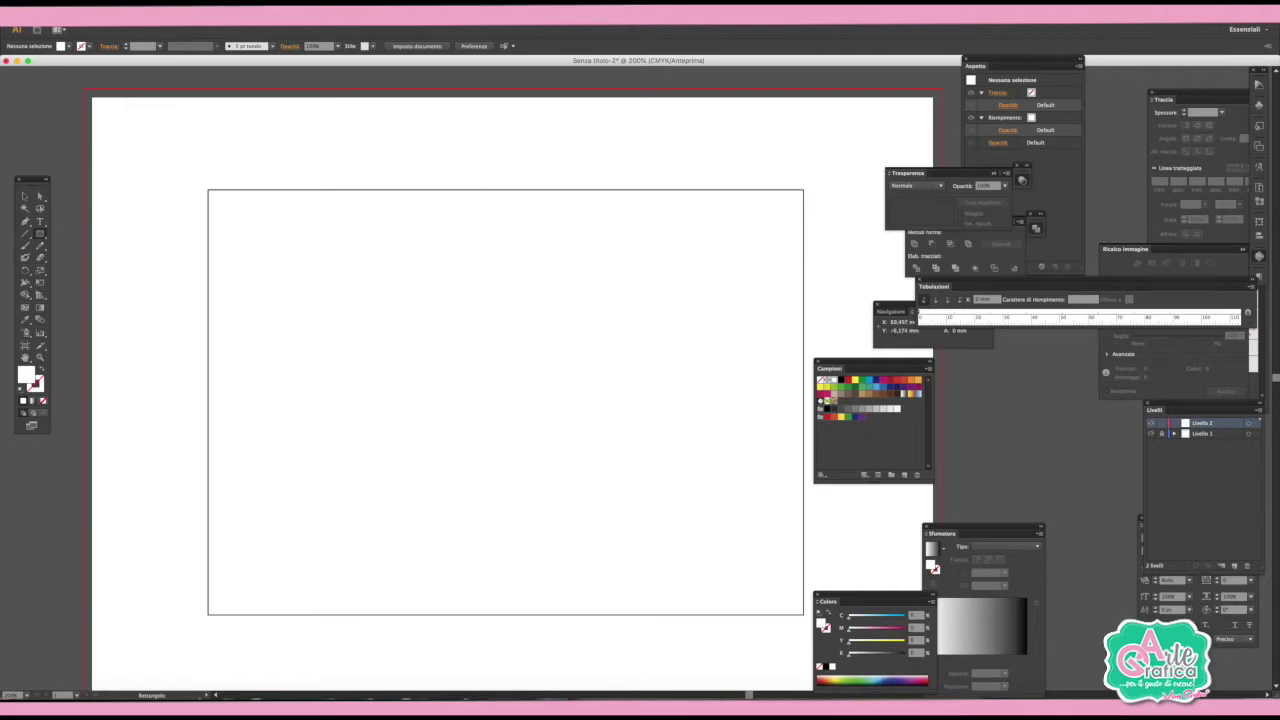
click(322, 12)
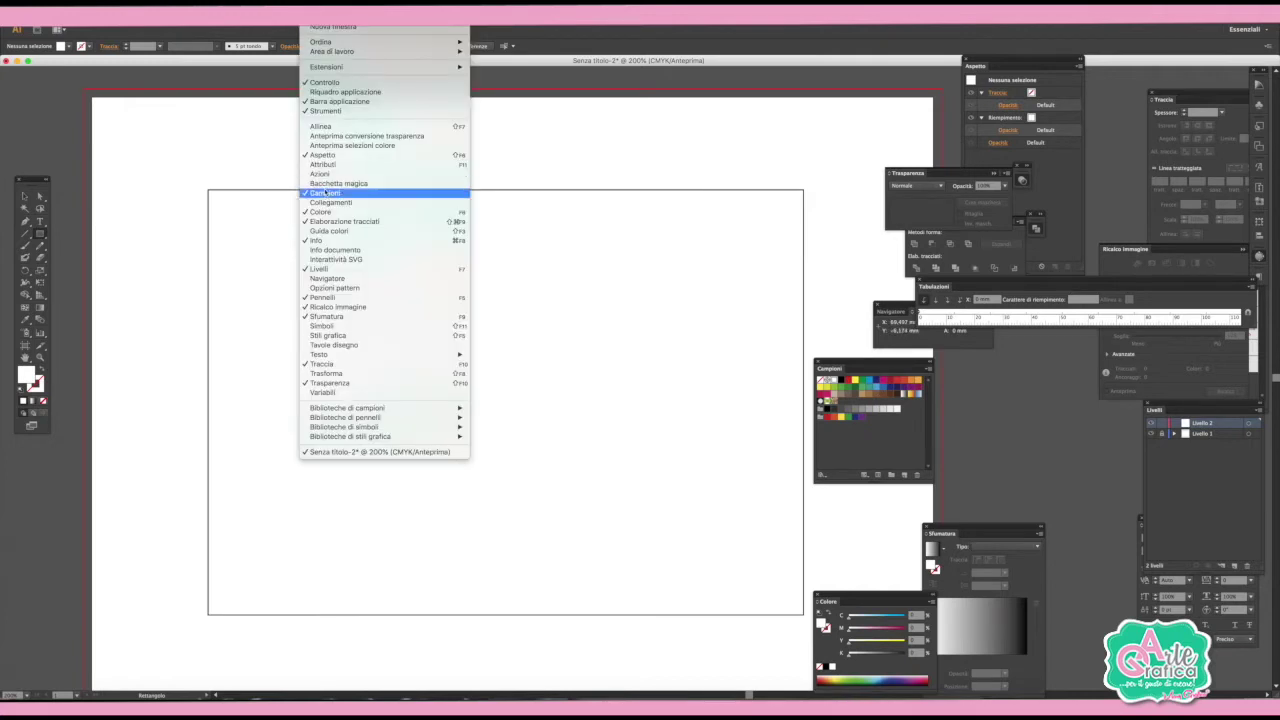
Draw a tan, strokeless sand rectangle over the frame's lower half and select it.
key(Escape)
click(861, 395)
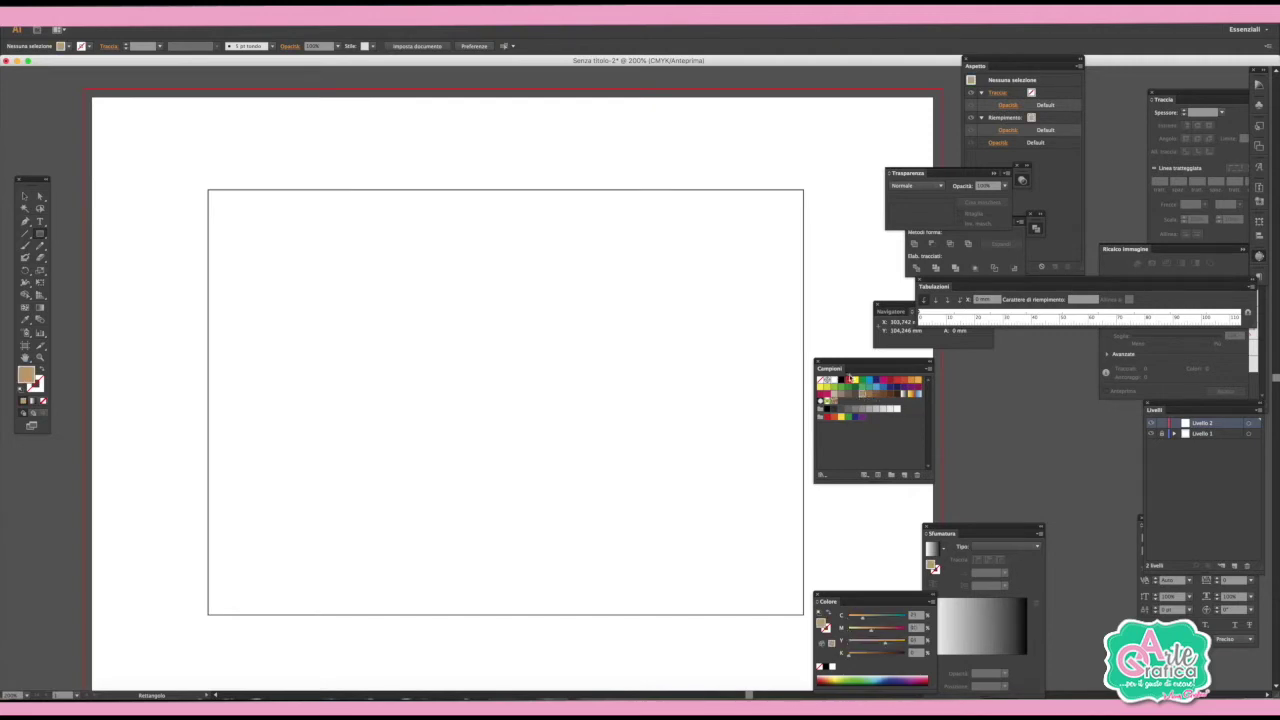
drag(208, 401, 803, 615)
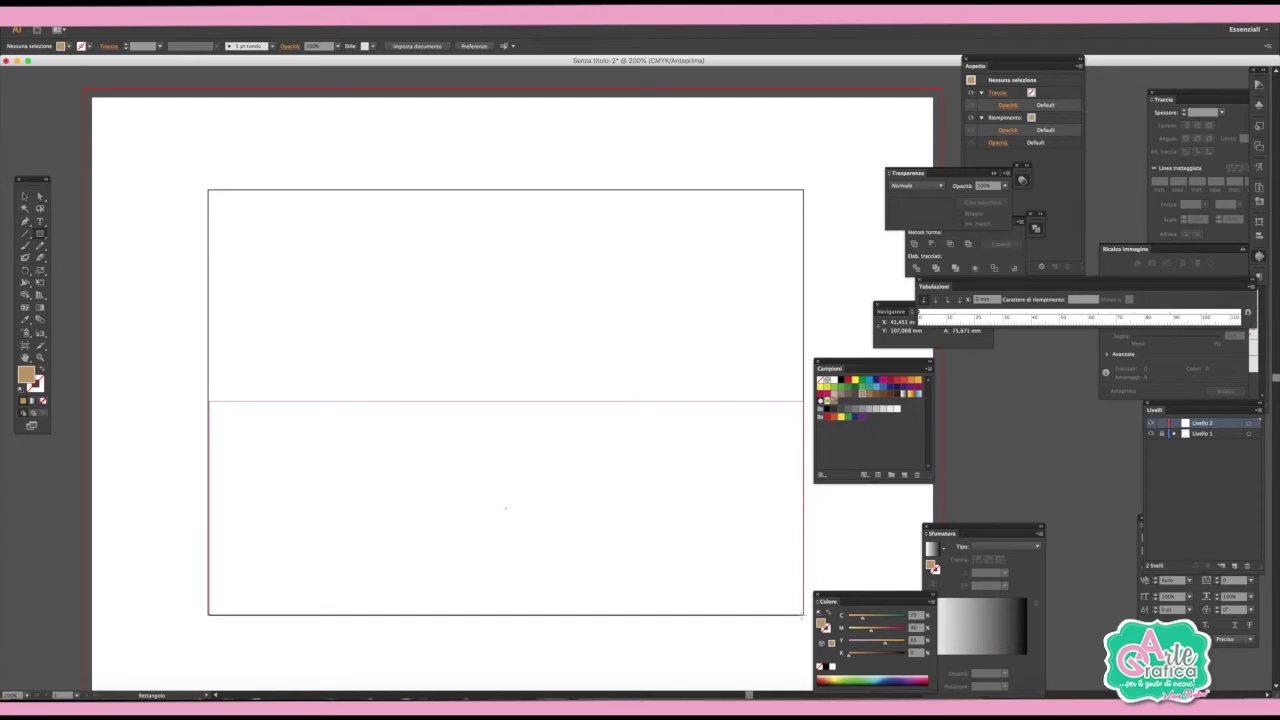
click(27, 199)
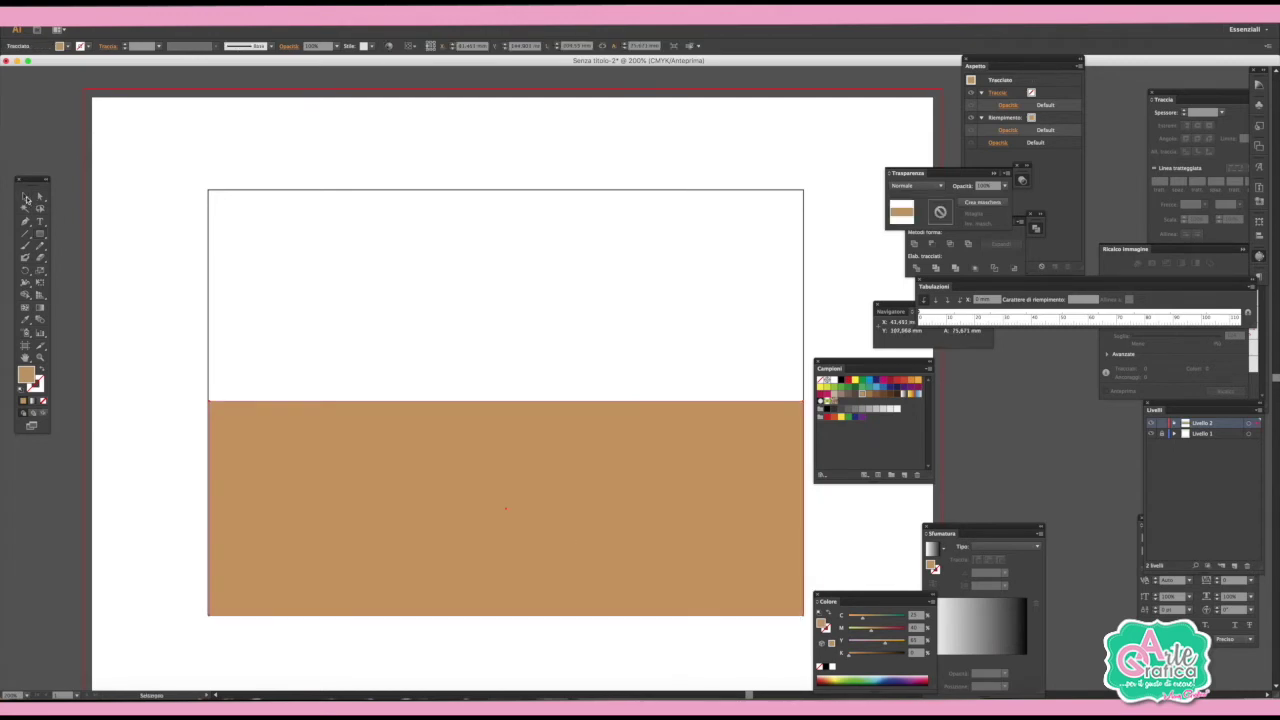
click(206, 509)
click(207, 509)
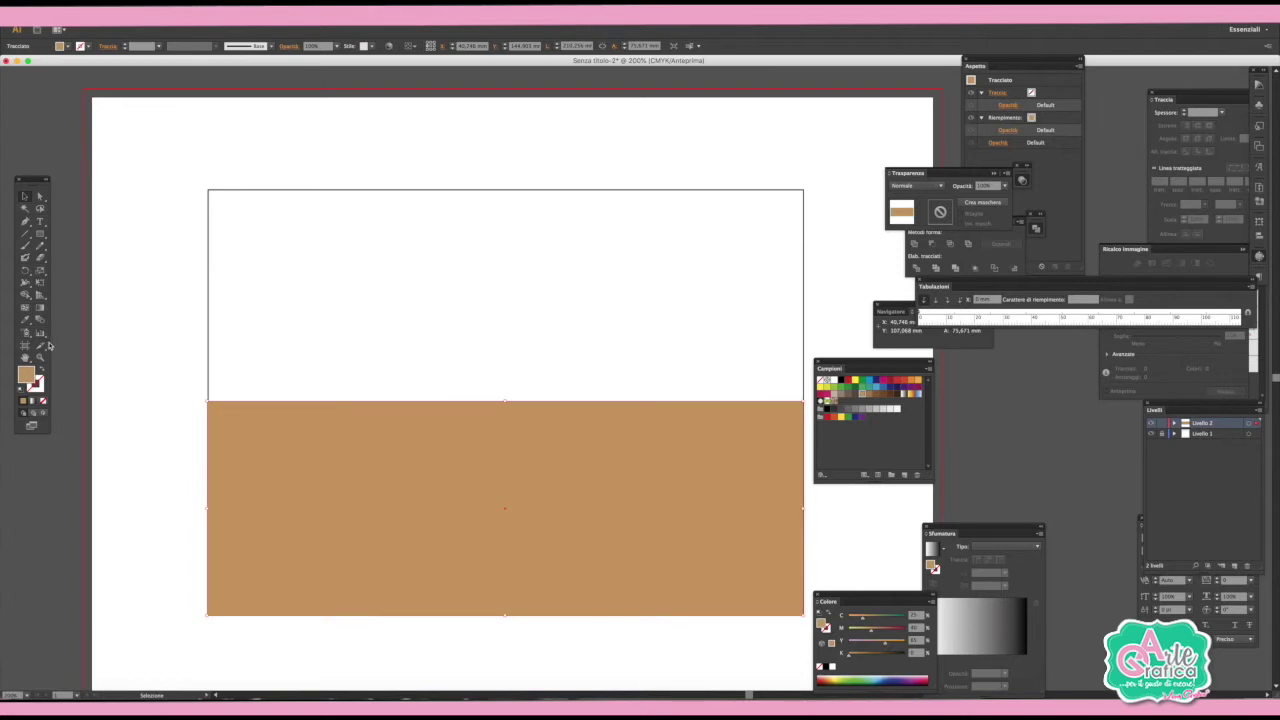
click(39, 257)
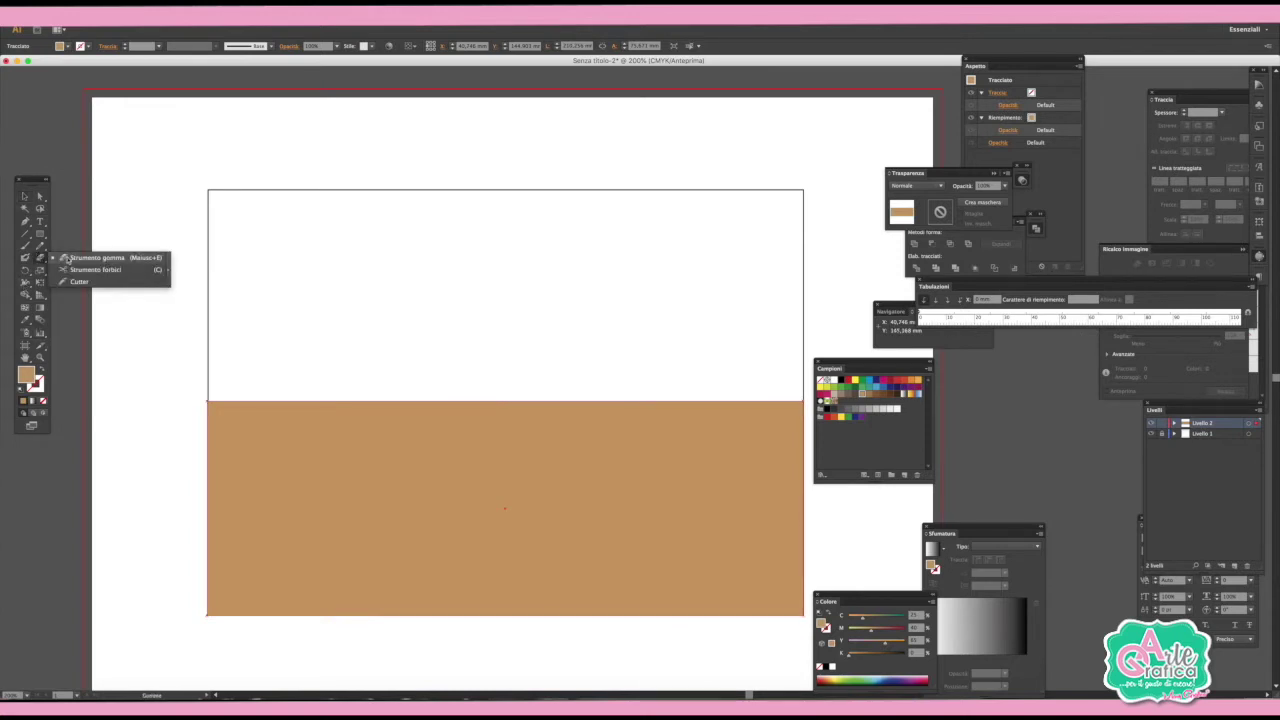
Set the Eraser to 37 pt with a tilt and erase wavy bites along the sand's top.
click(39, 257)
double_click(39, 257)
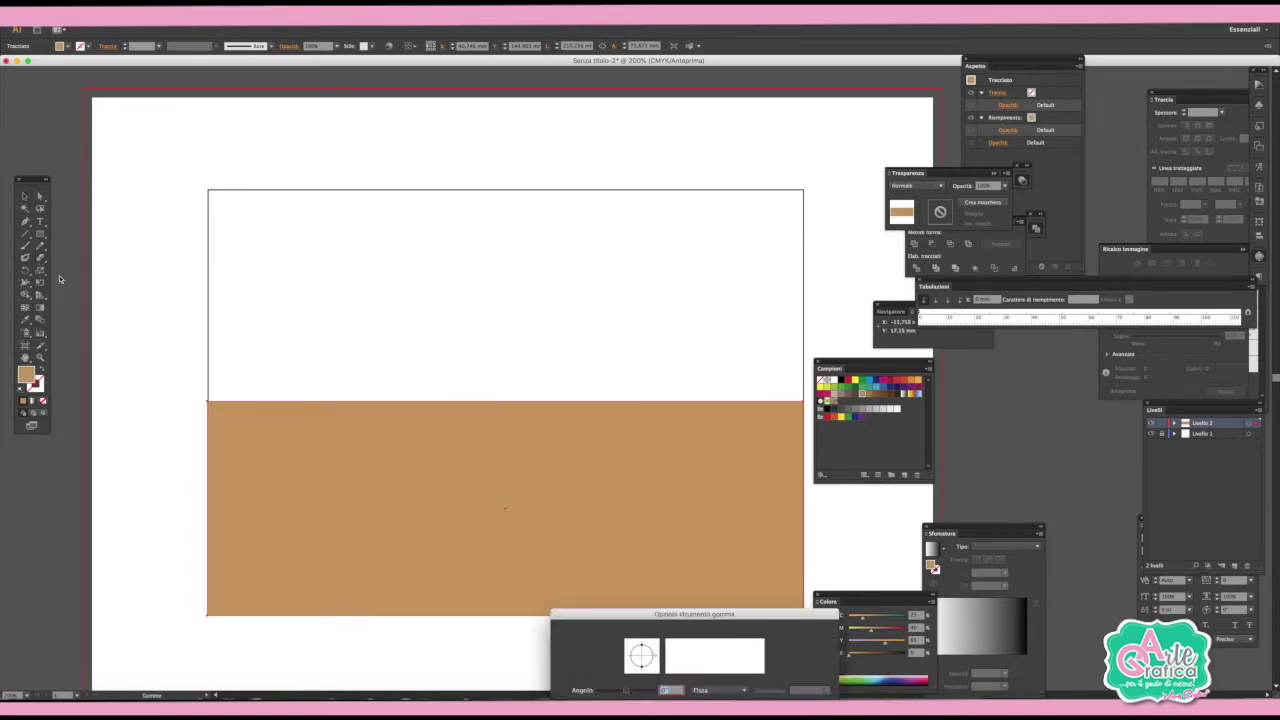
mouse_move(614, 604)
mouse_down()
mouse_move(59, 179)
mouse_move(157, 212)
mouse_up()
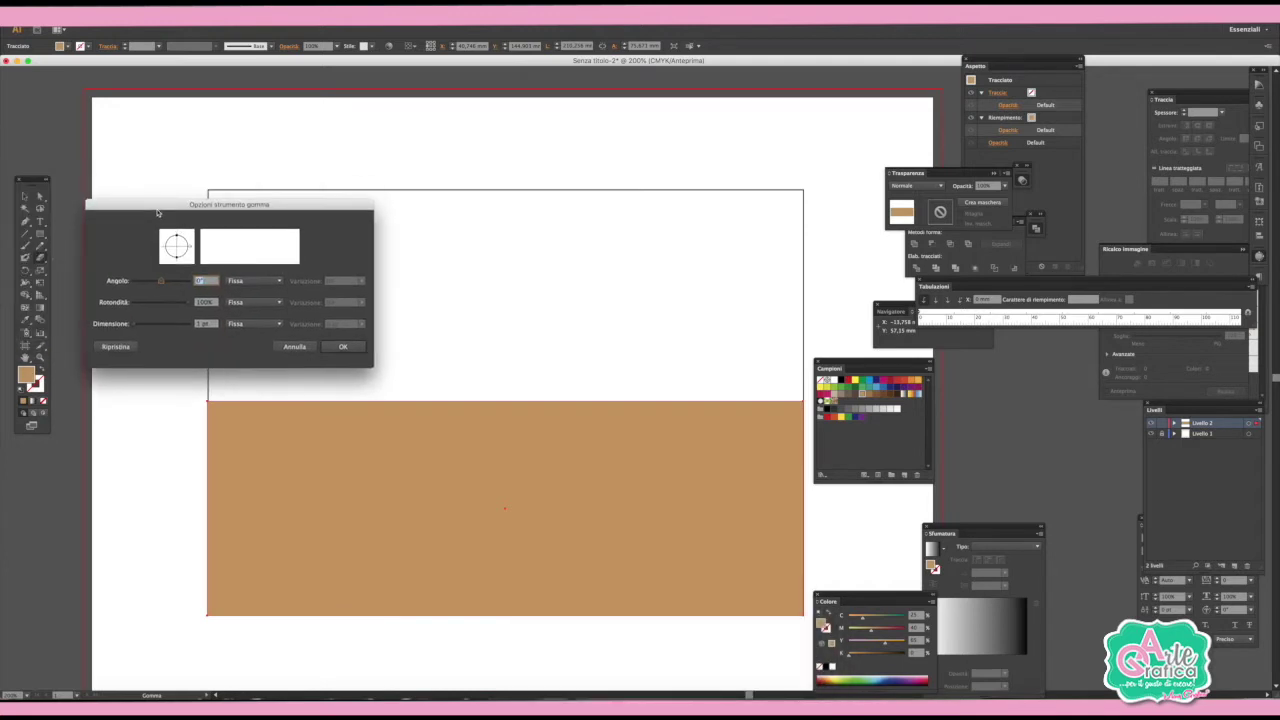
click(137, 325)
drag(137, 327, 148, 327)
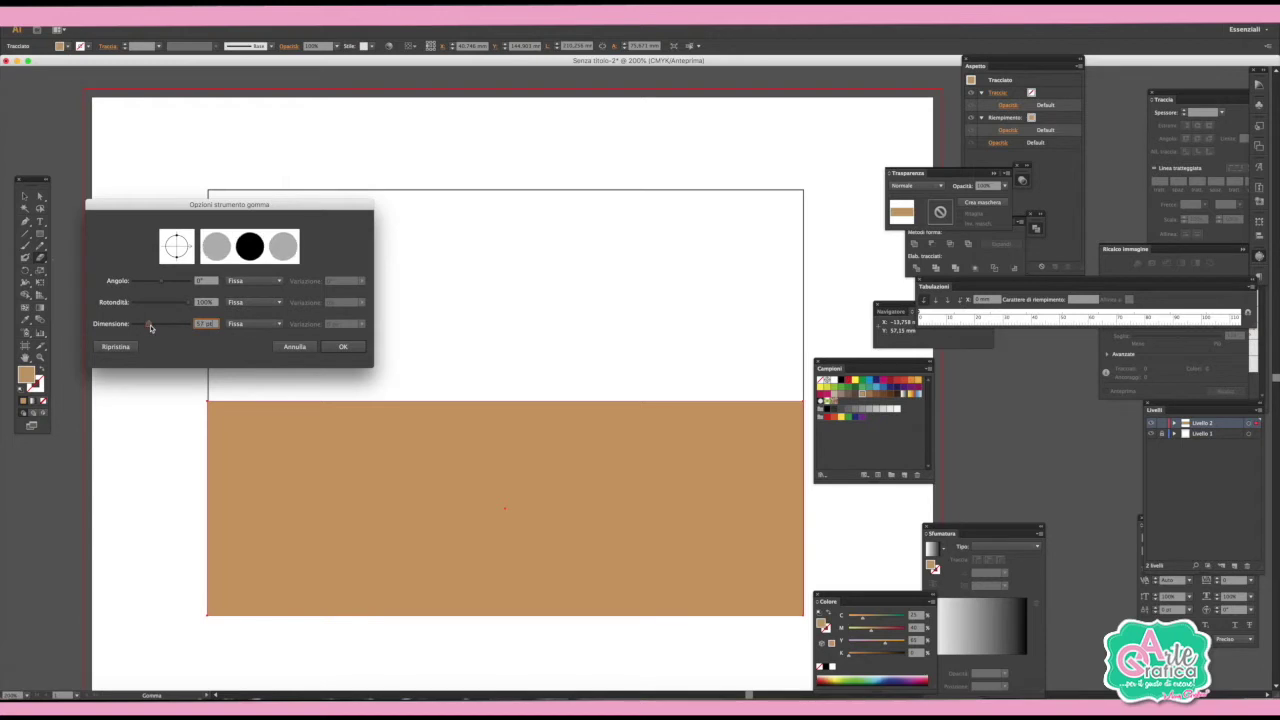
drag(160, 281, 161, 287)
click(333, 349)
click(333, 349)
mouse_move(194, 434)
mouse_down()
mouse_move(246, 399)
mouse_move(286, 409)
mouse_move(329, 386)
mouse_move(653, 408)
mouse_move(777, 397)
mouse_move(789, 409)
mouse_up()
Smooth the sand's wavy top edge, then deselect and zoom in to 300%.
click(25, 195)
click(129, 222)
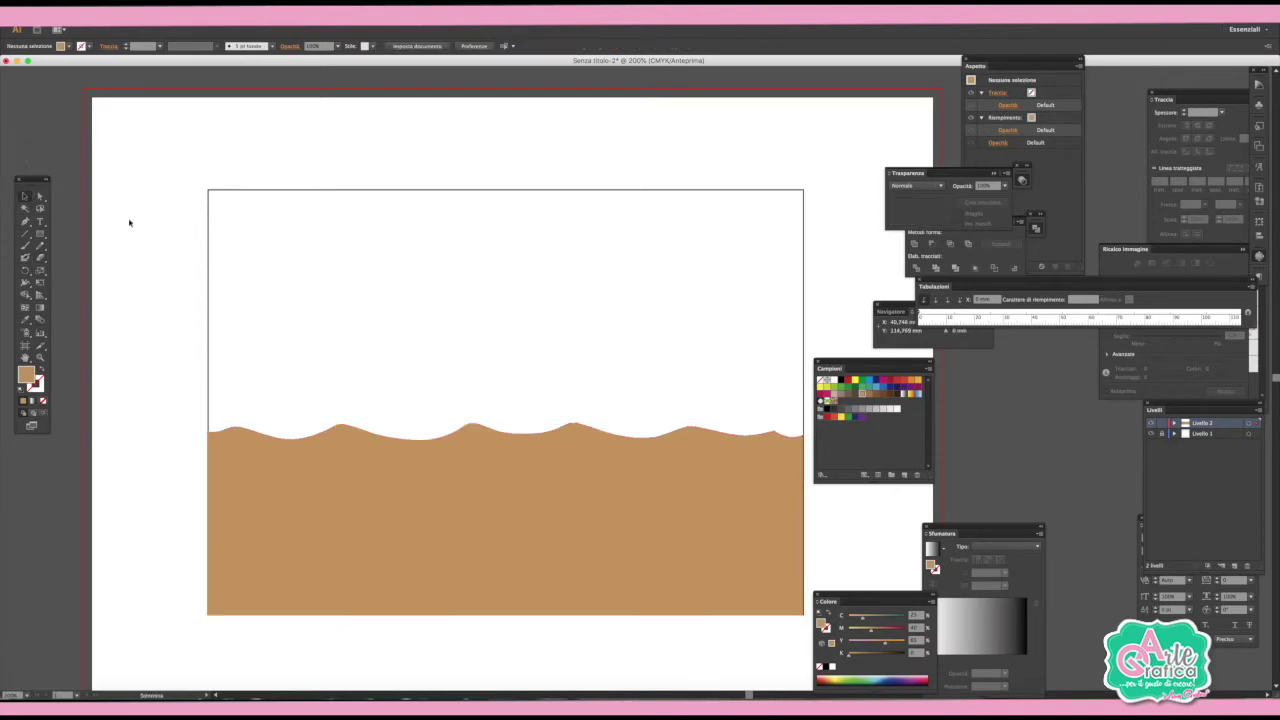
click(634, 449)
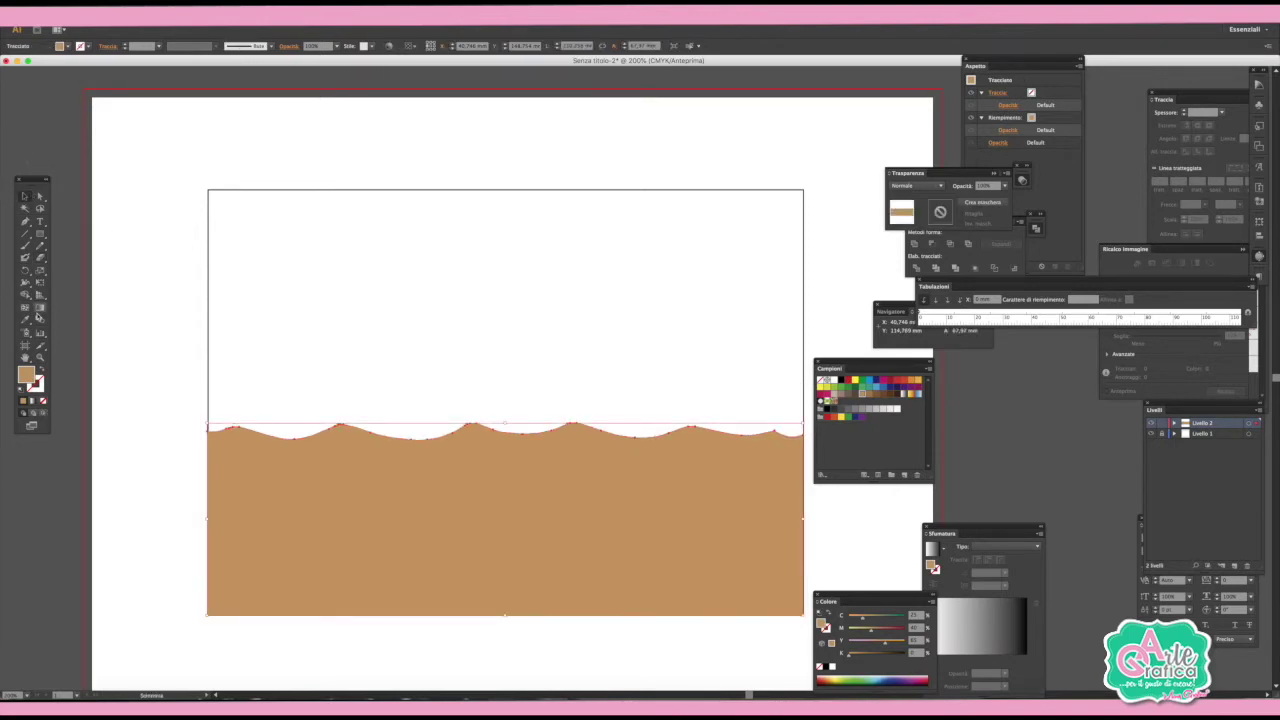
drag(40, 245, 100, 258)
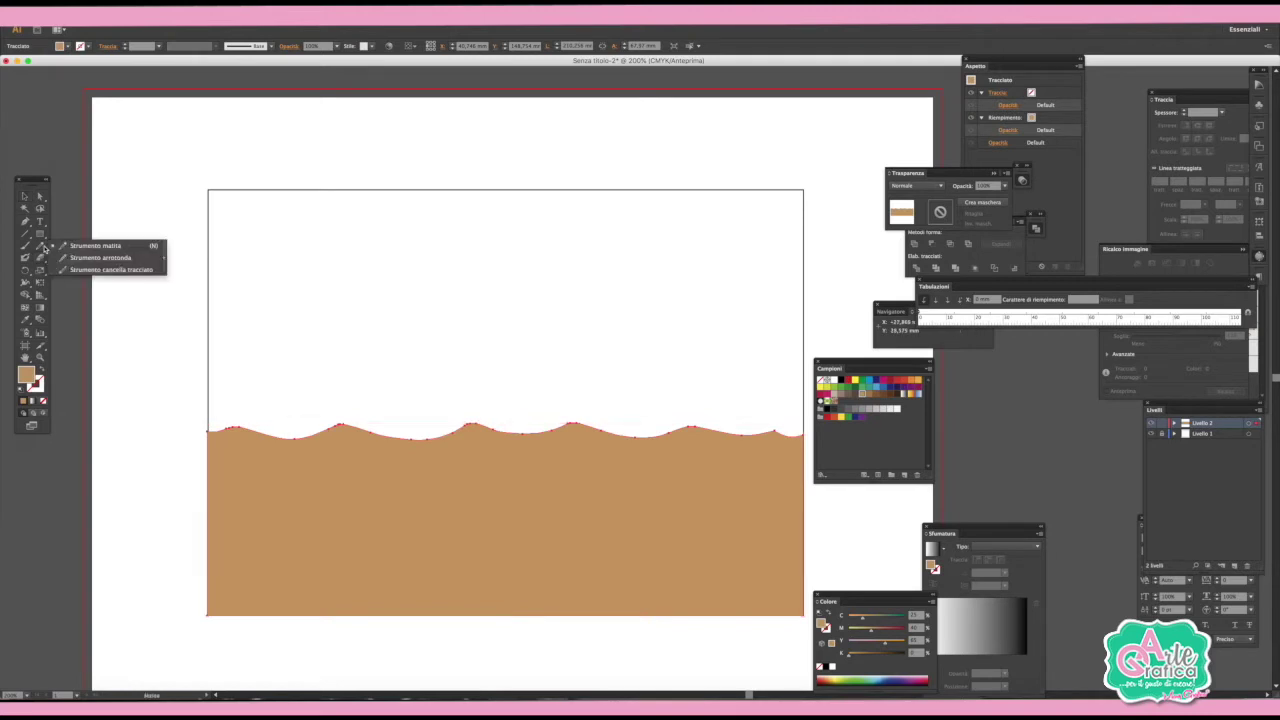
click(100, 258)
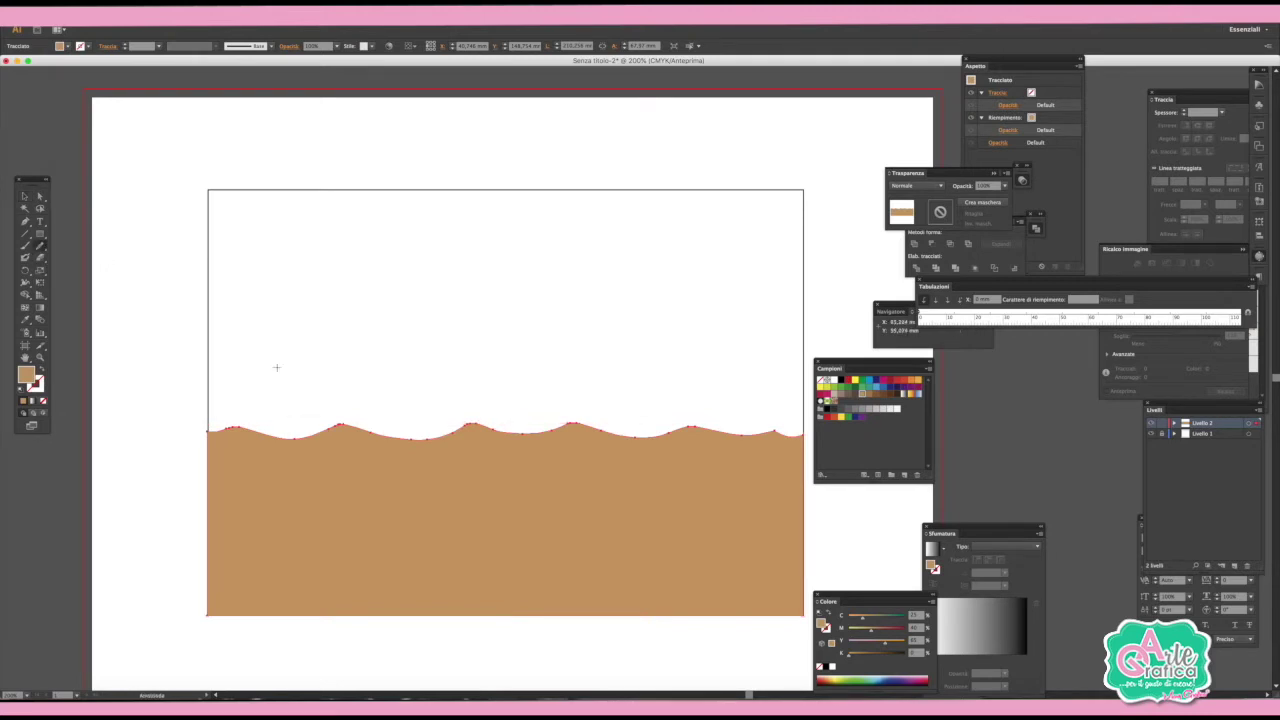
drag(465, 426, 790, 431)
key(ctrl+shift+a)
key(ctrl+plus)
Draw a red rounded bar beside the page and place a copy next to it.
click(40, 233)
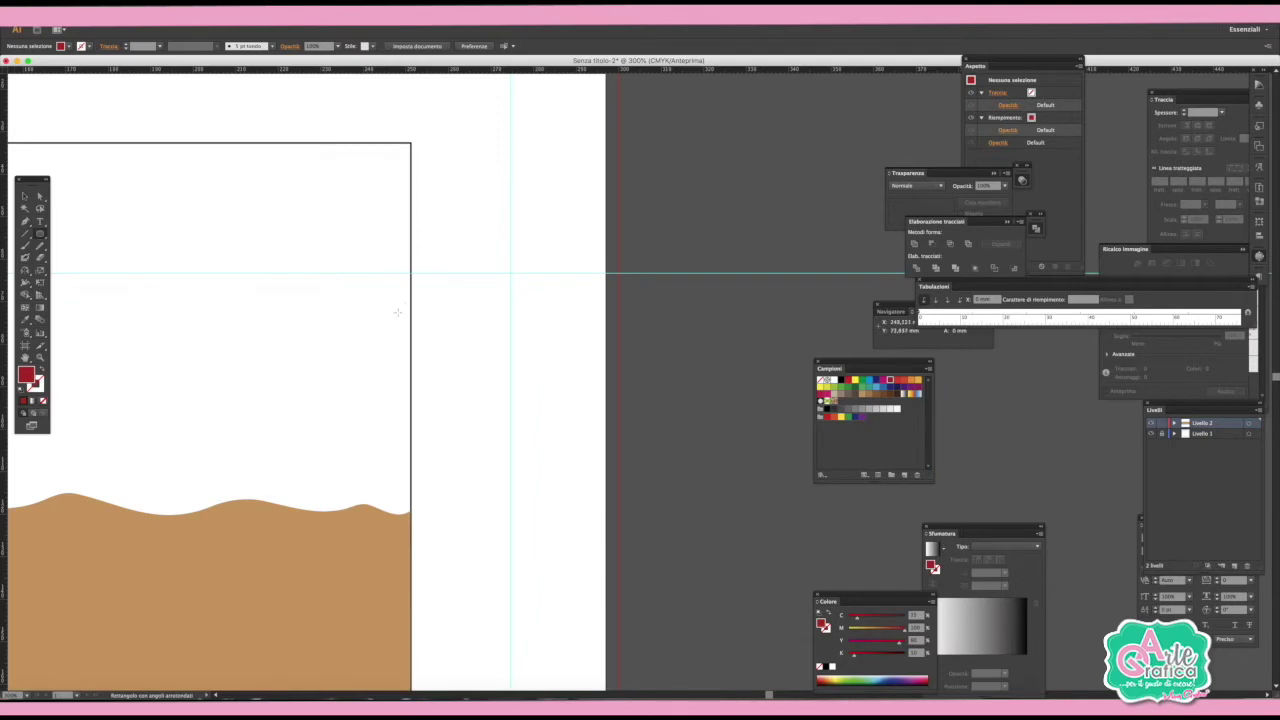
key(l)
drag(429, 262, 448, 412)
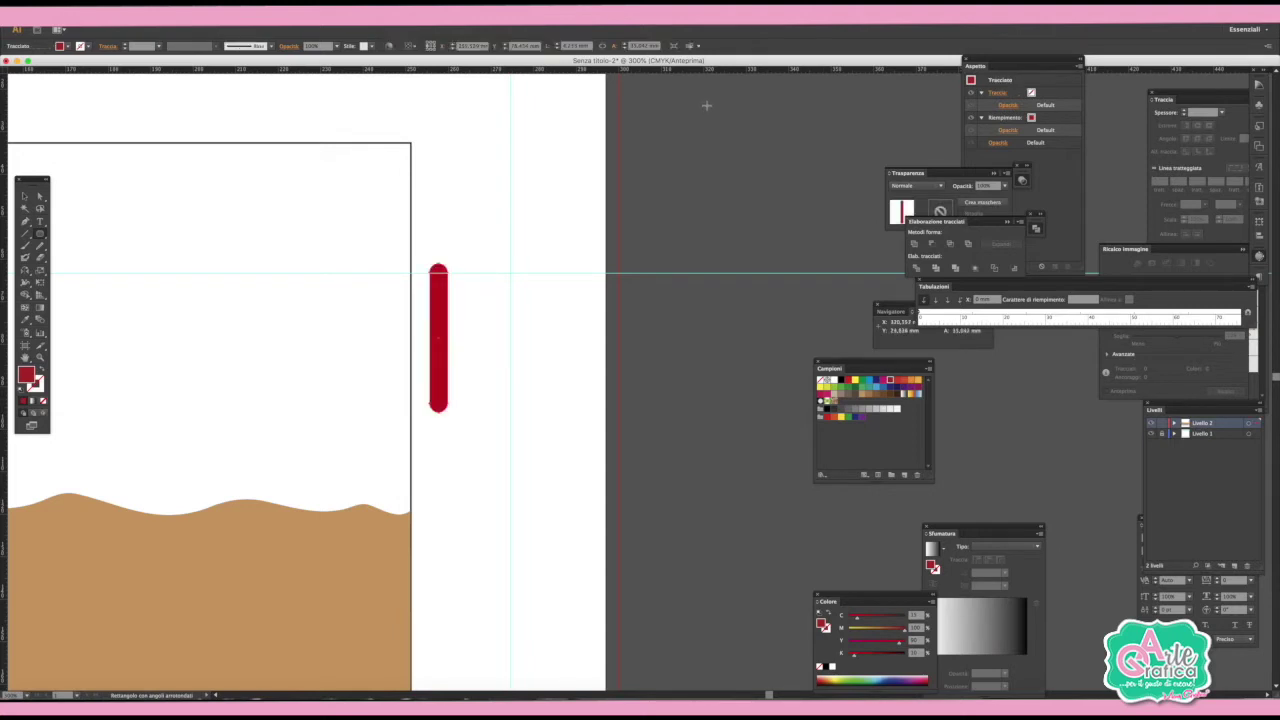
key(v)
drag(446, 292, 477, 295)
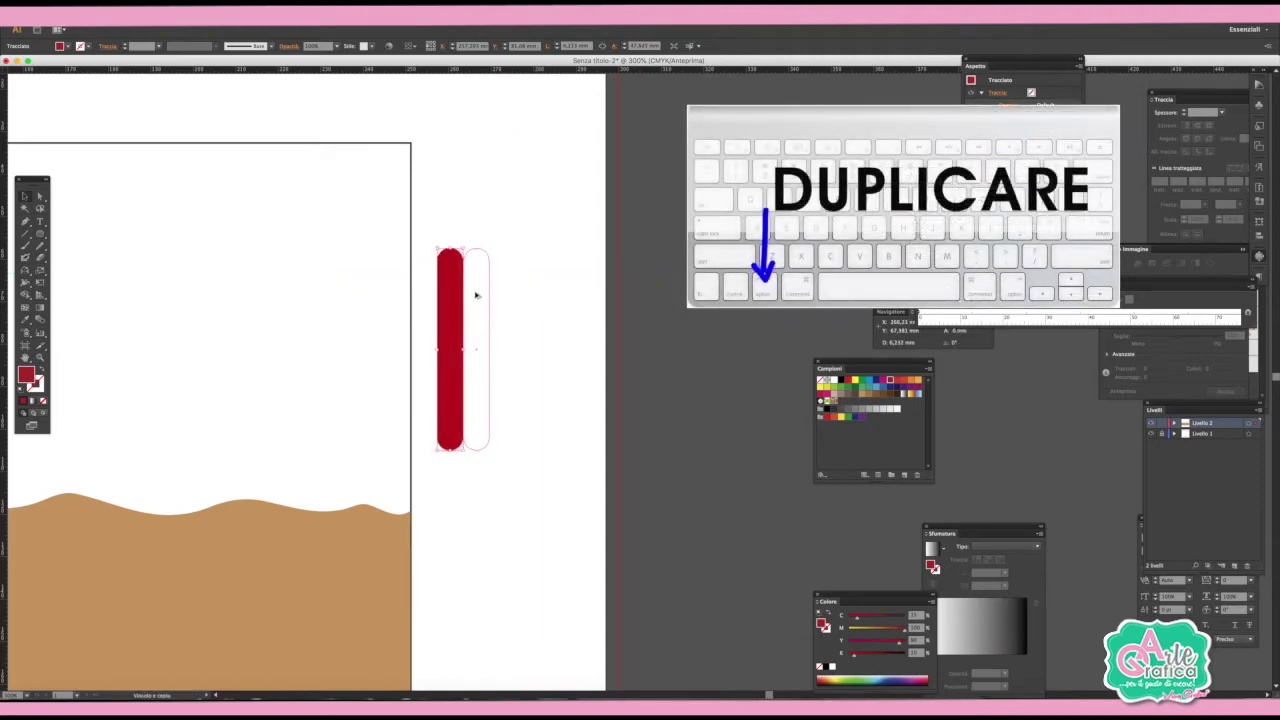
drag(477, 295, 476, 295)
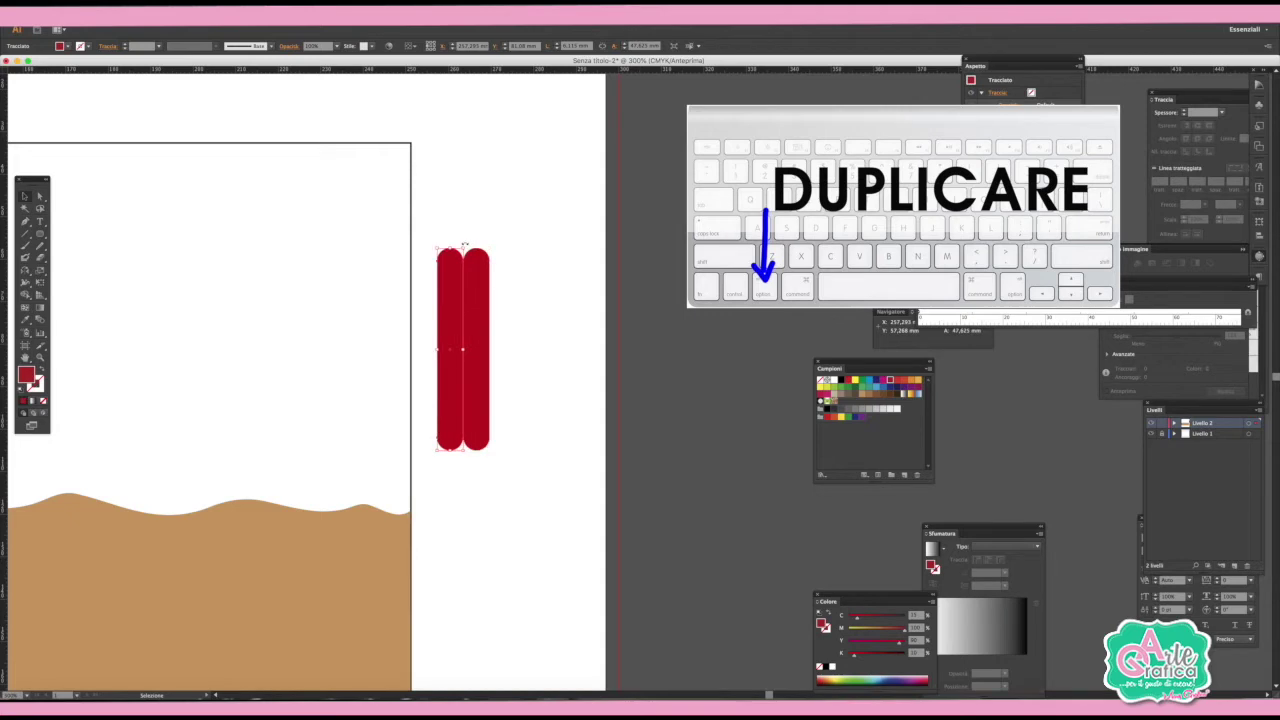
Tilt copies of the bar outward and duplicate the tilted bars to the right.
drag(464, 245, 426, 240)
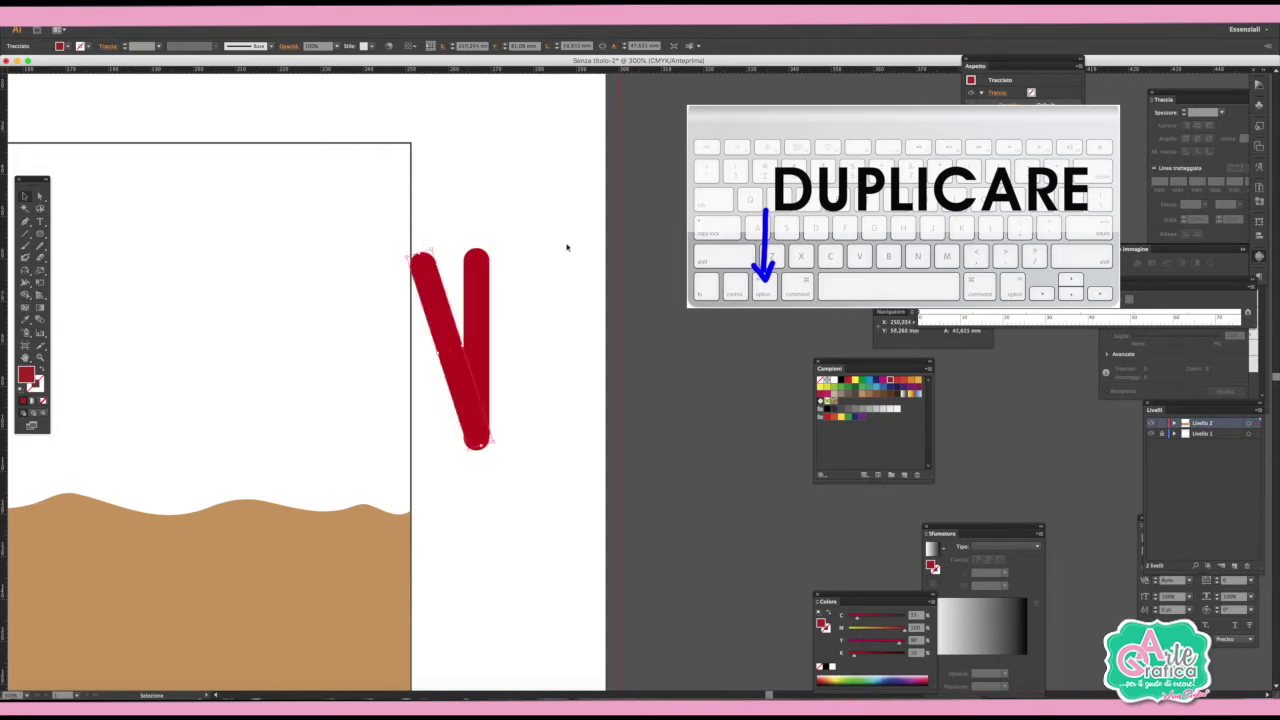
click(560, 250)
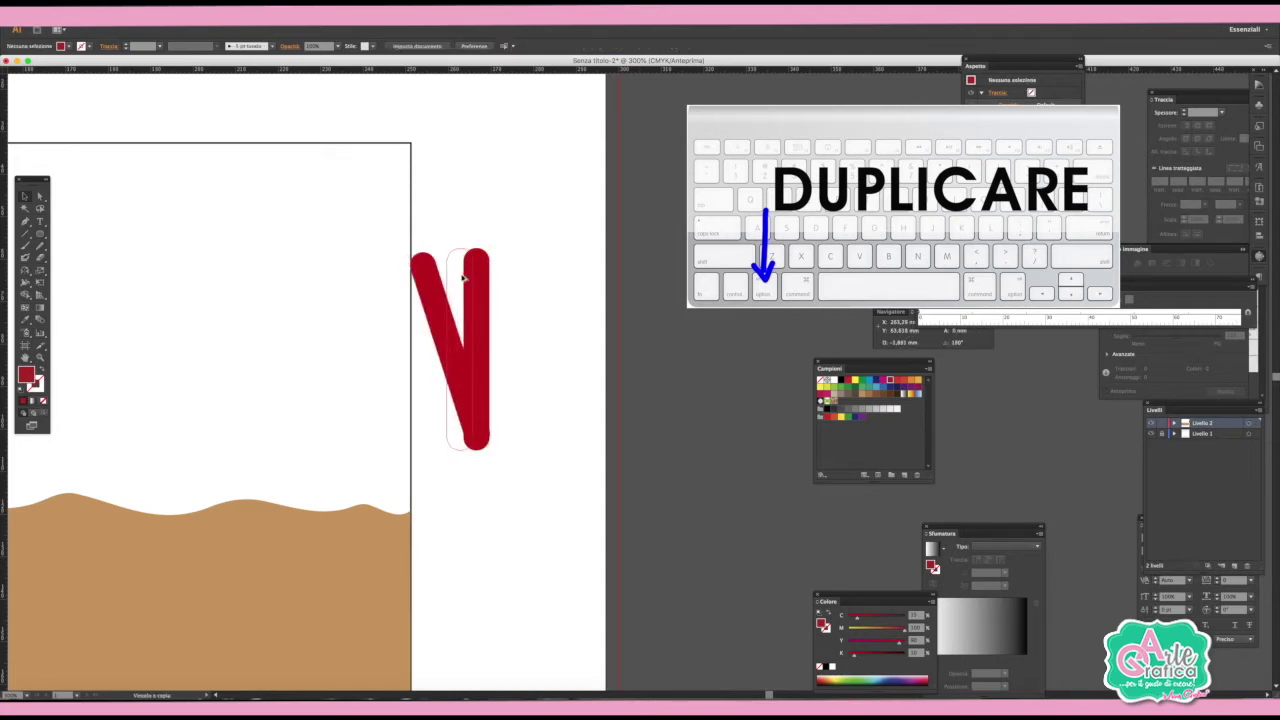
mouse_move(463, 279)
mouse_down()
mouse_move(442, 279)
mouse_move(469, 270)
mouse_up()
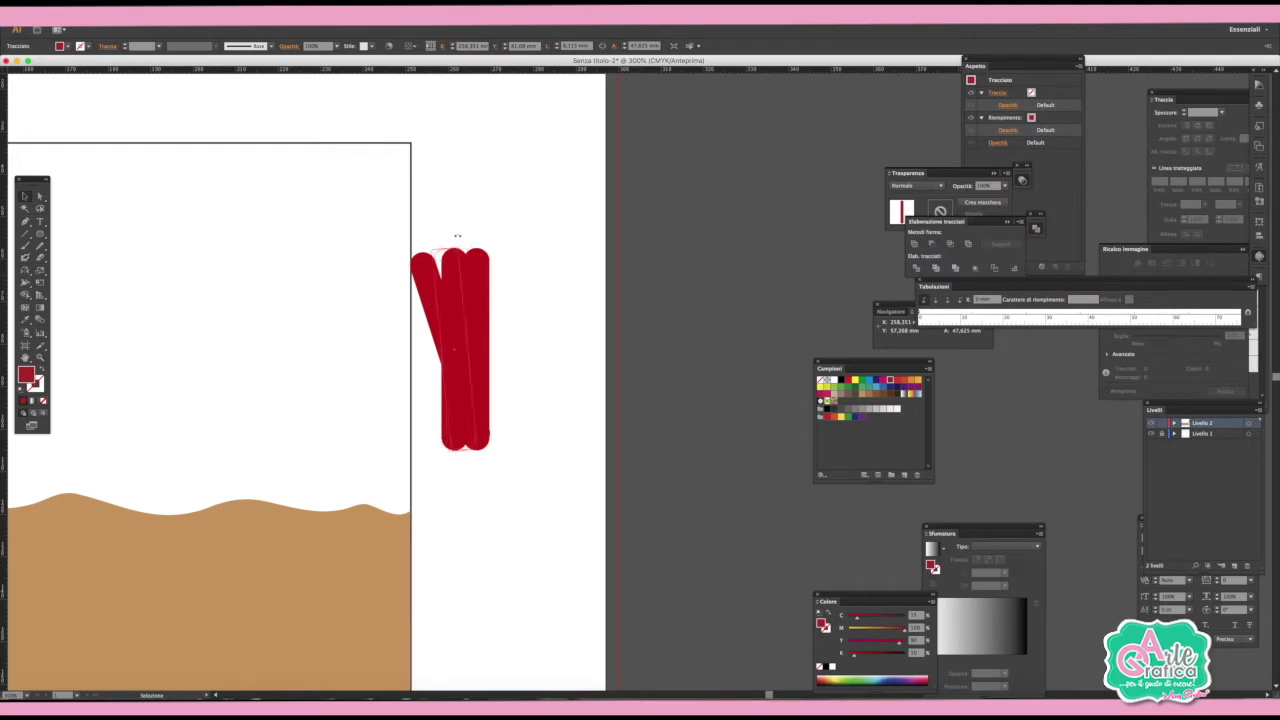
click(560, 277)
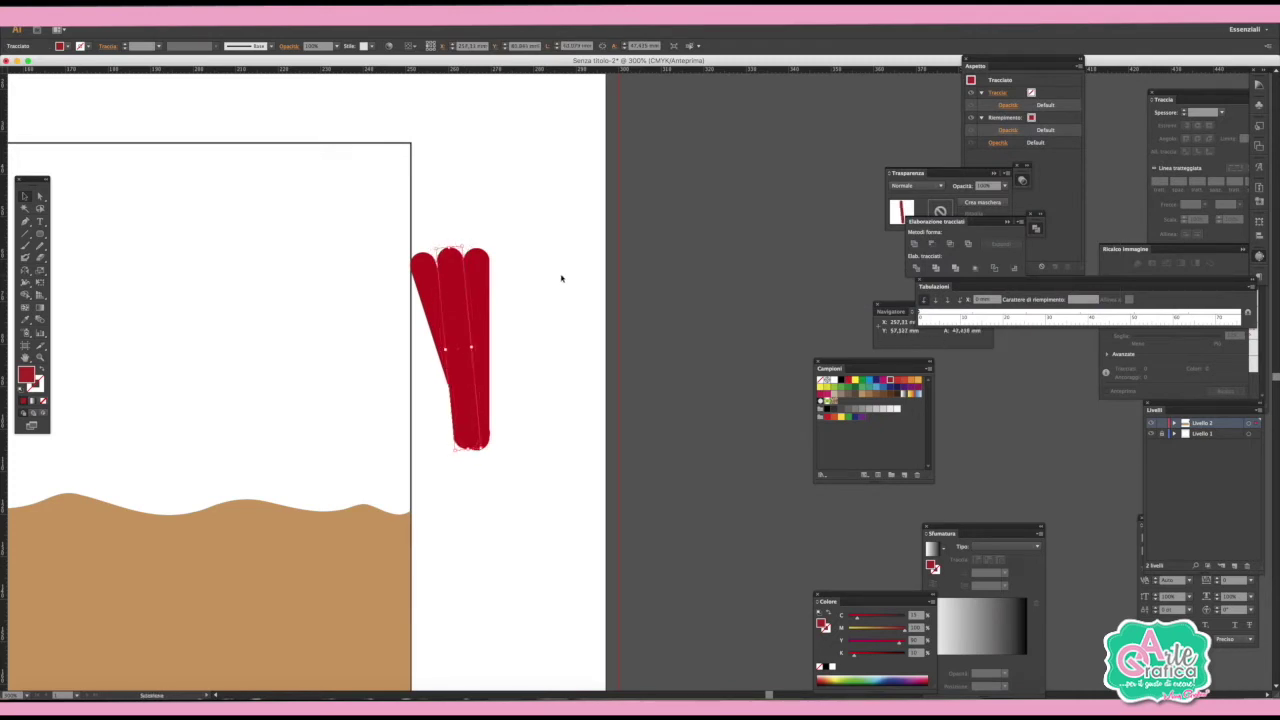
mouse_move(563, 451)
mouse_down()
mouse_move(432, 289)
mouse_move(528, 294)
mouse_up()
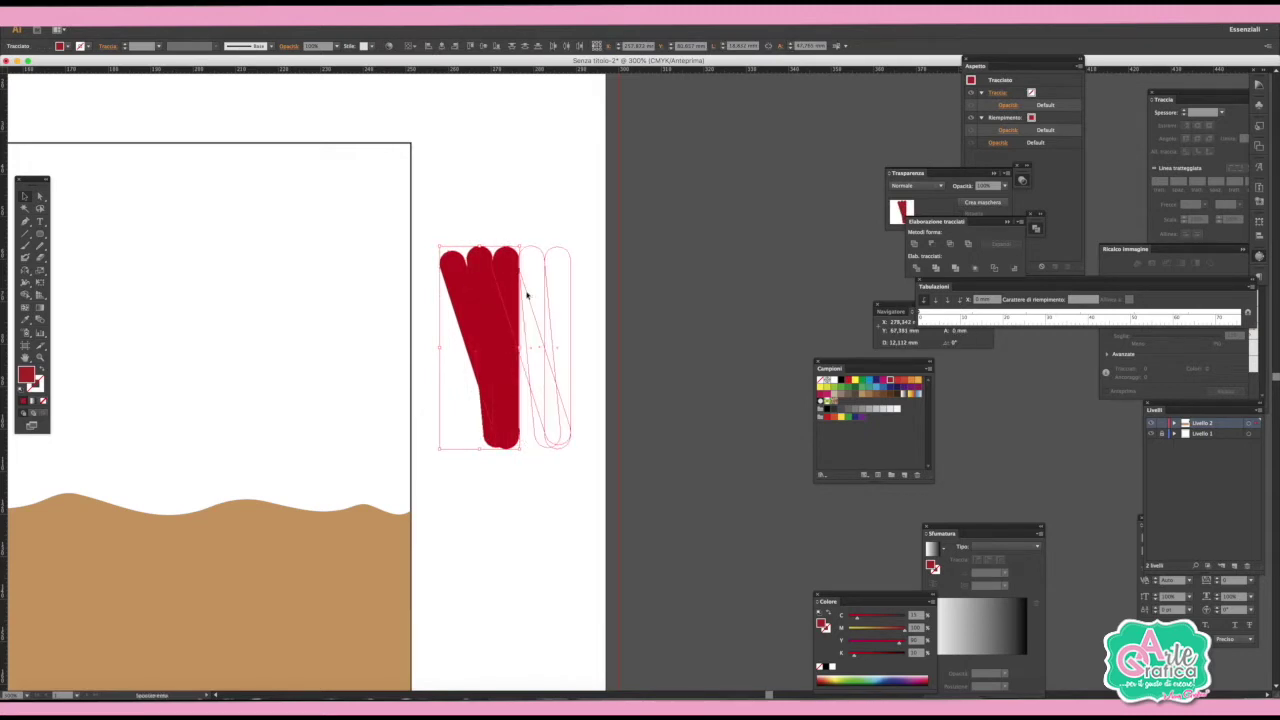
drag(527, 294, 528, 294)
Mirror the tilted bars with the Reflect tool to complete the six-bar fan.
click(25, 270)
drag(642, 303, 437, 227)
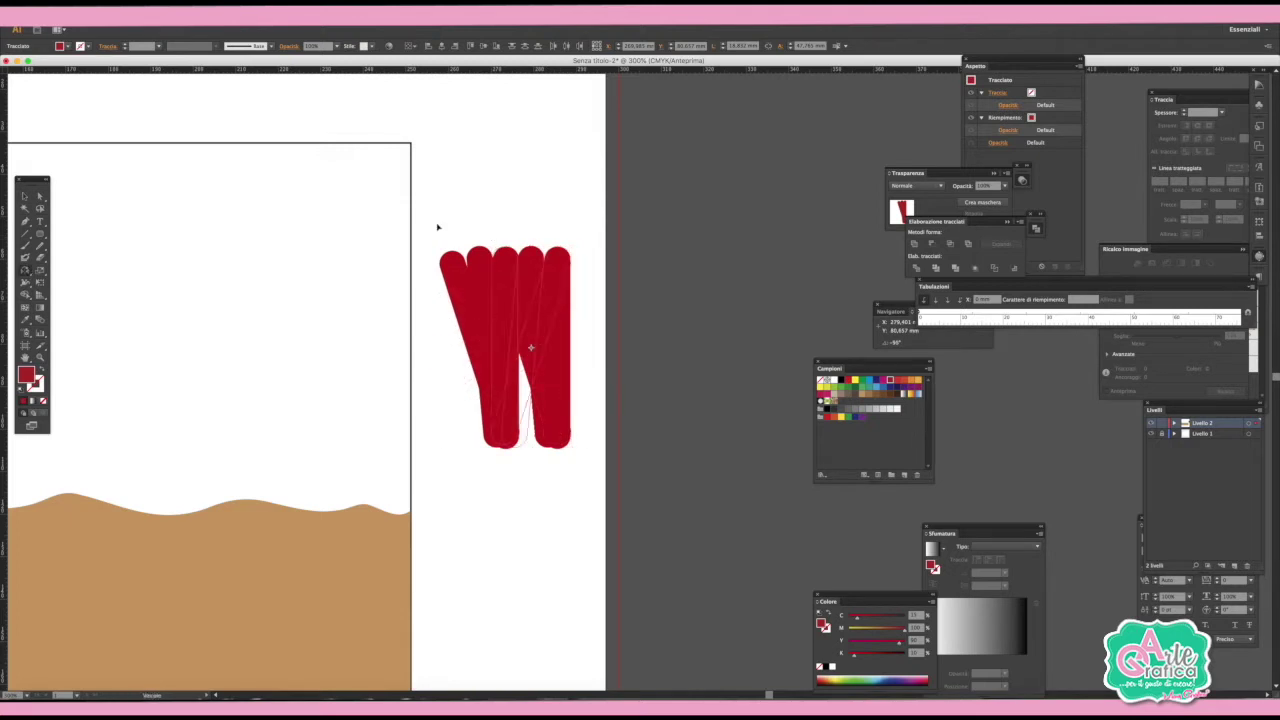
drag(437, 227, 465, 224)
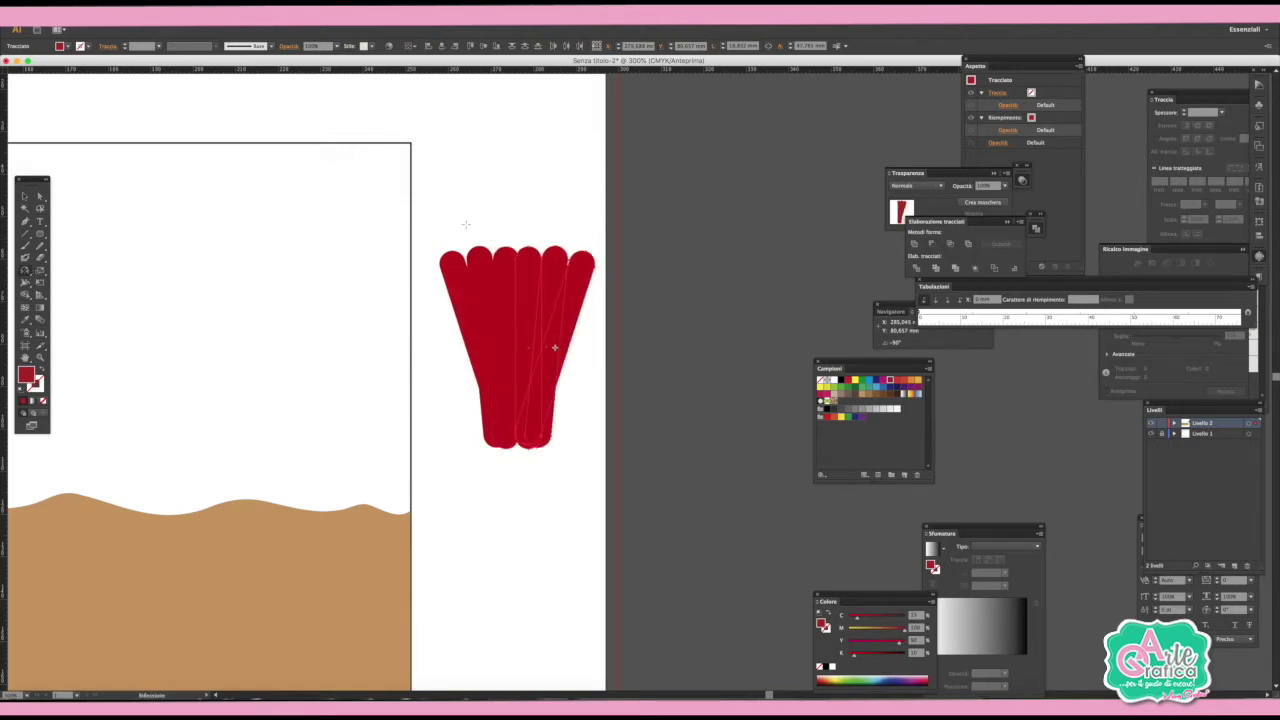
key(v)
click(529, 221)
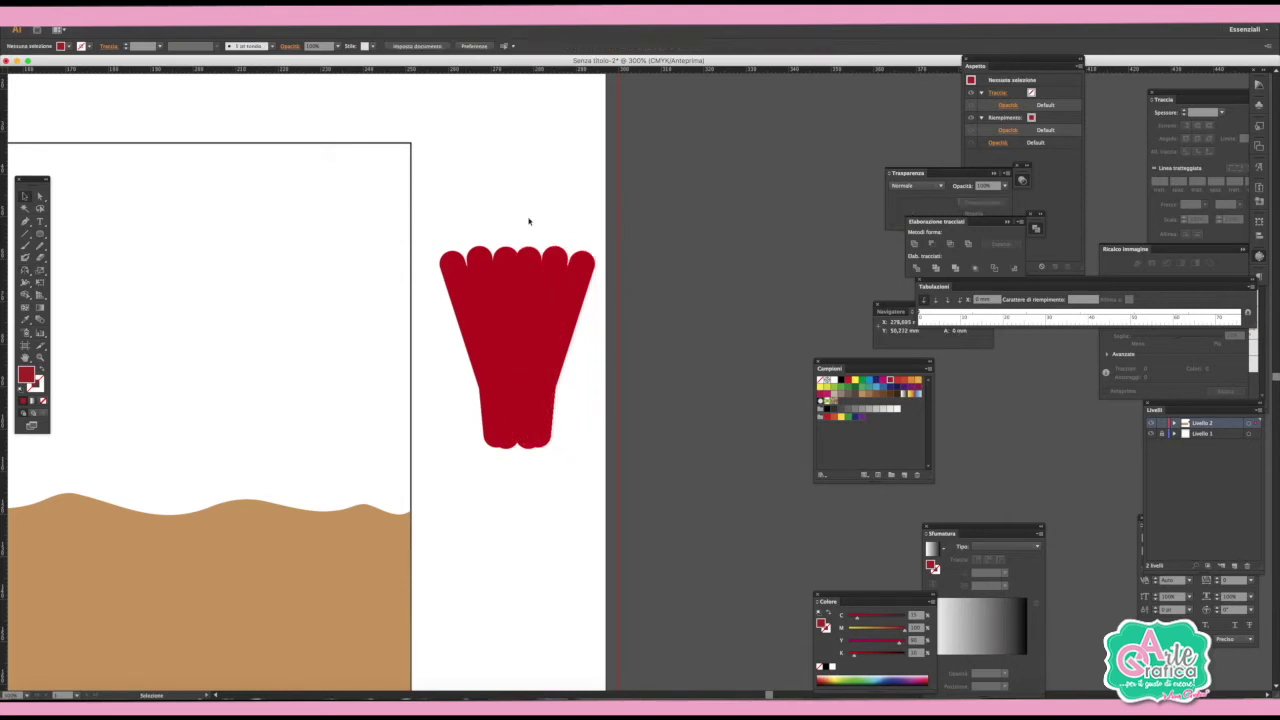
Draw a red-stroked line down from the fan's bottom.
click(25, 233)
drag(500, 447, 515, 495)
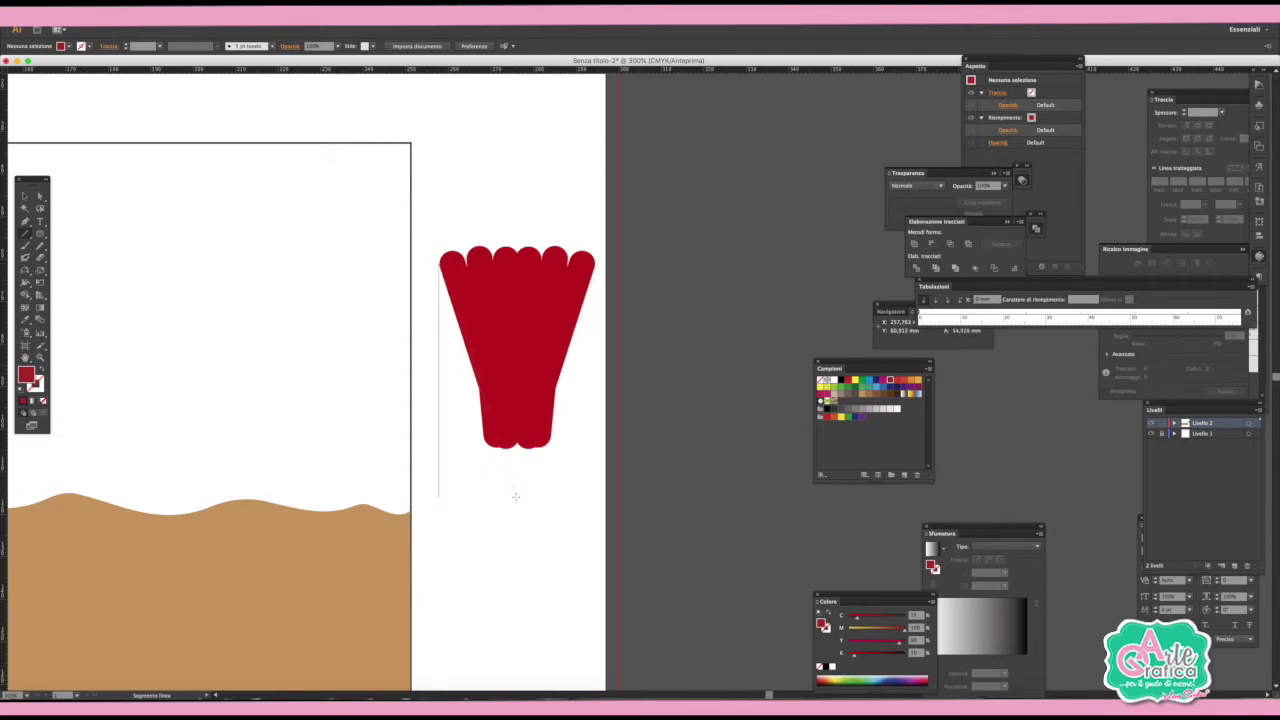
drag(515, 495, 515, 495)
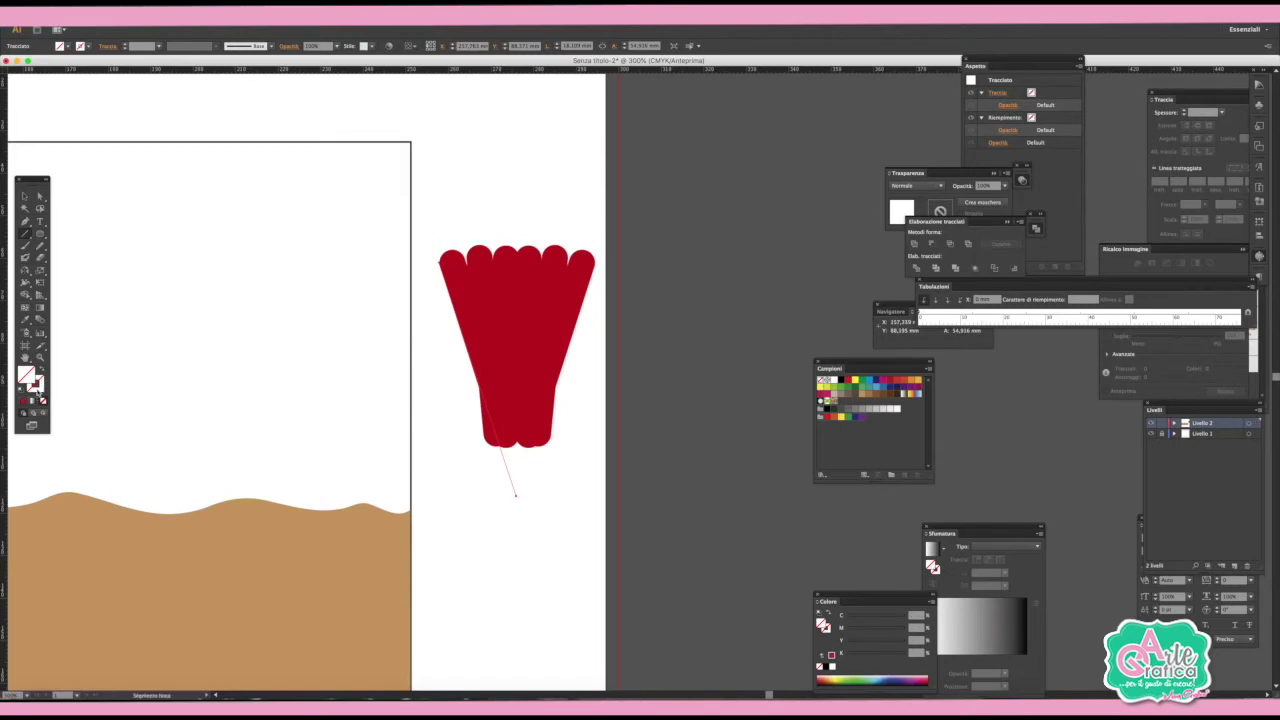
click(852, 381)
Add a rotated copy of the line, then select everything and apply a Pathfinder shape mode.
key(v)
drag(504, 476, 586, 474)
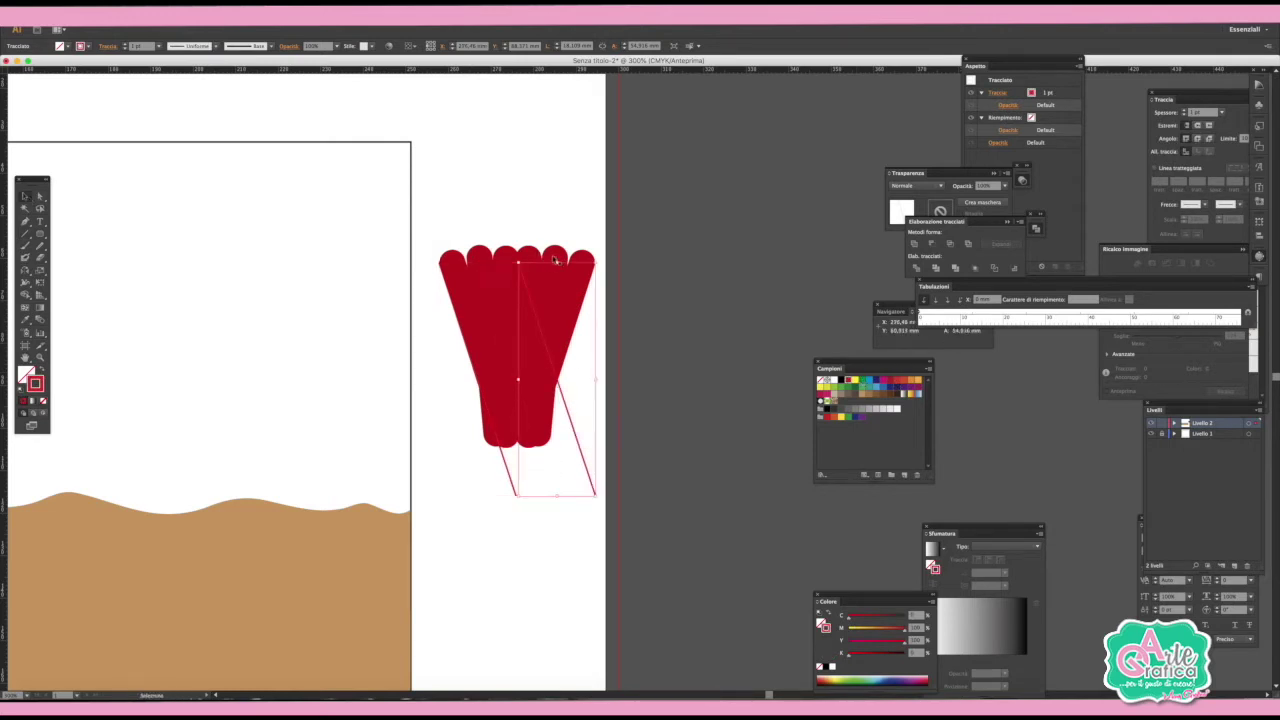
mouse_move(555, 258)
mouse_down()
mouse_move(622, 280)
mouse_move(611, 288)
mouse_move(599, 256)
mouse_move(601, 276)
mouse_up()
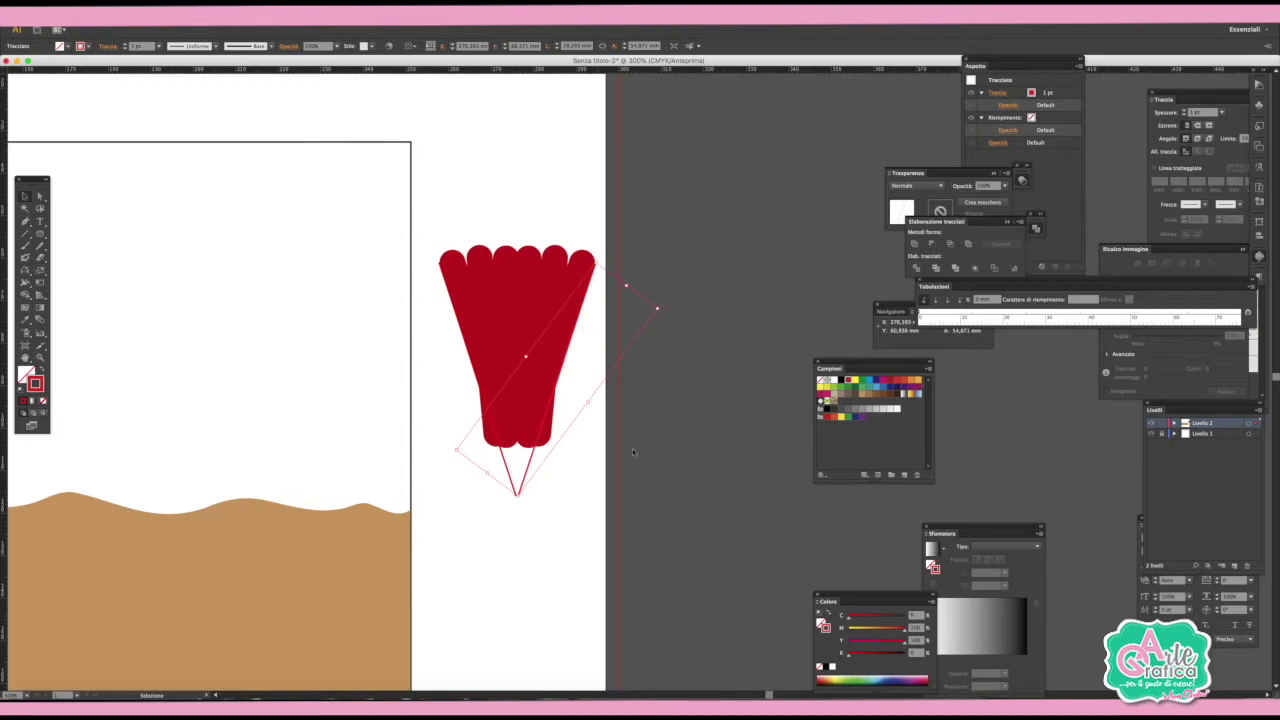
drag(635, 536, 443, 238)
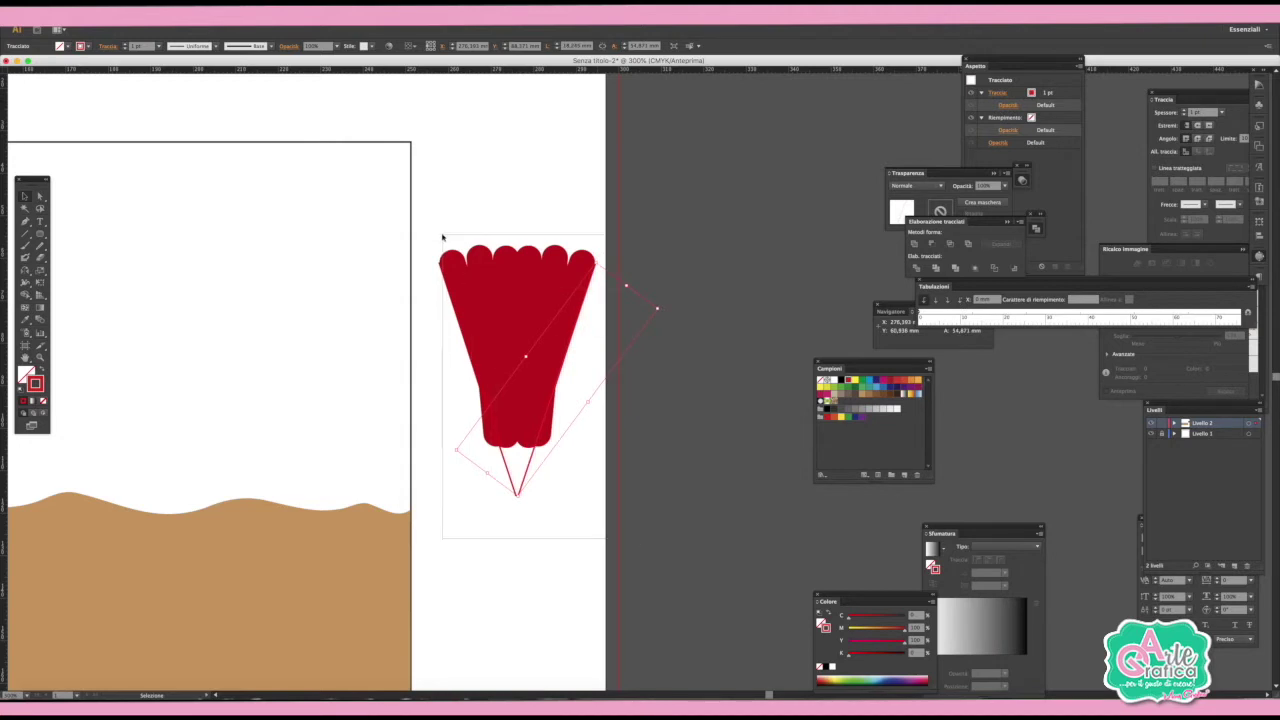
click(917, 270)
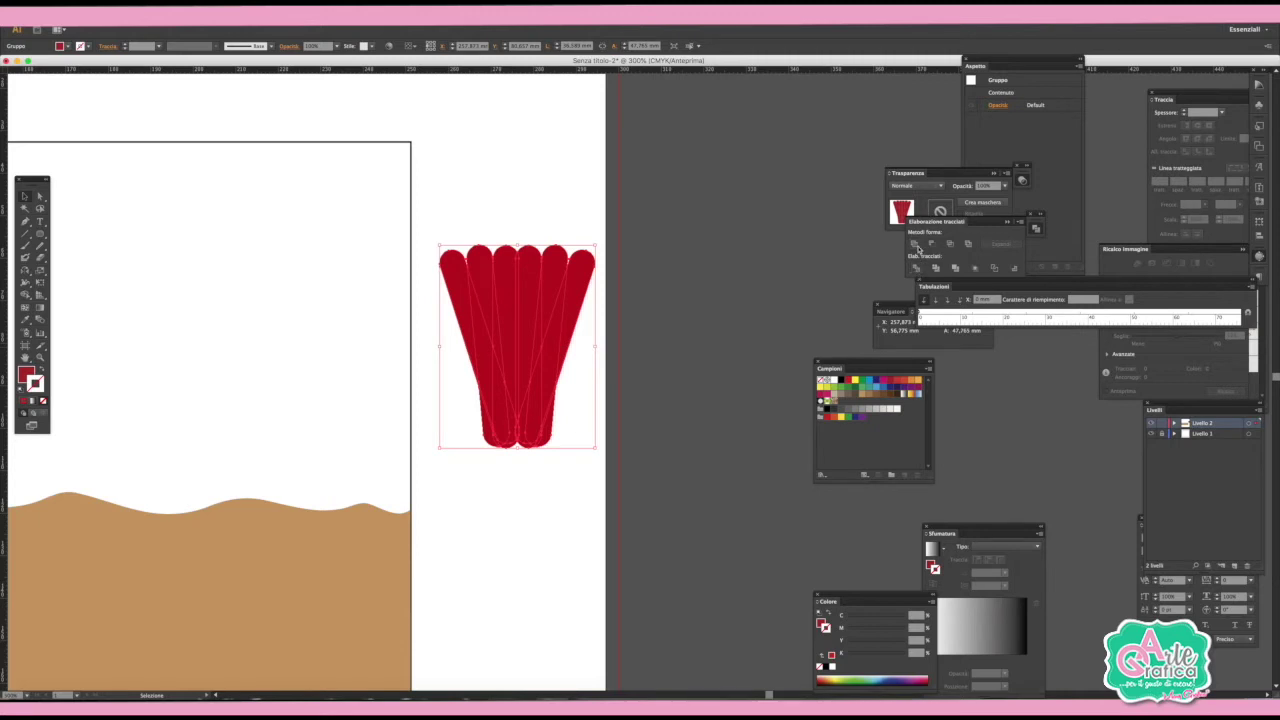
Unite the fan petals into a single red path with Pathfinder and reselect it.
click(916, 245)
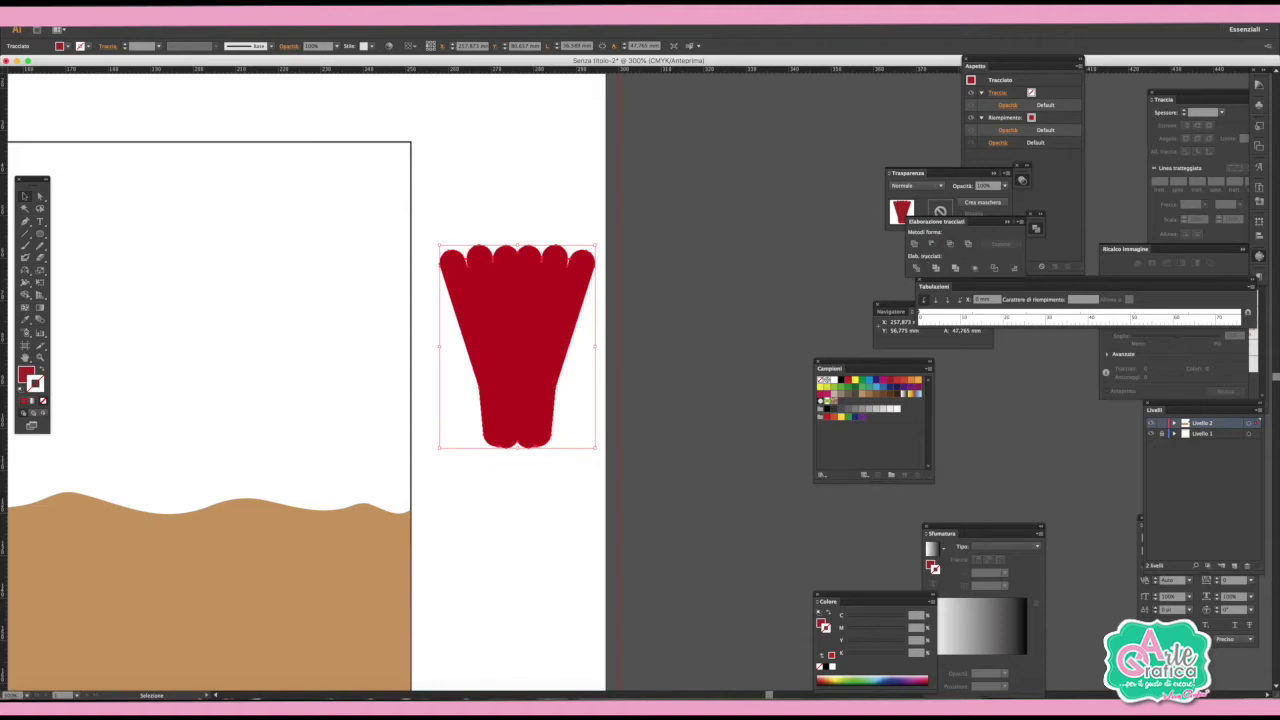
click(320, 12)
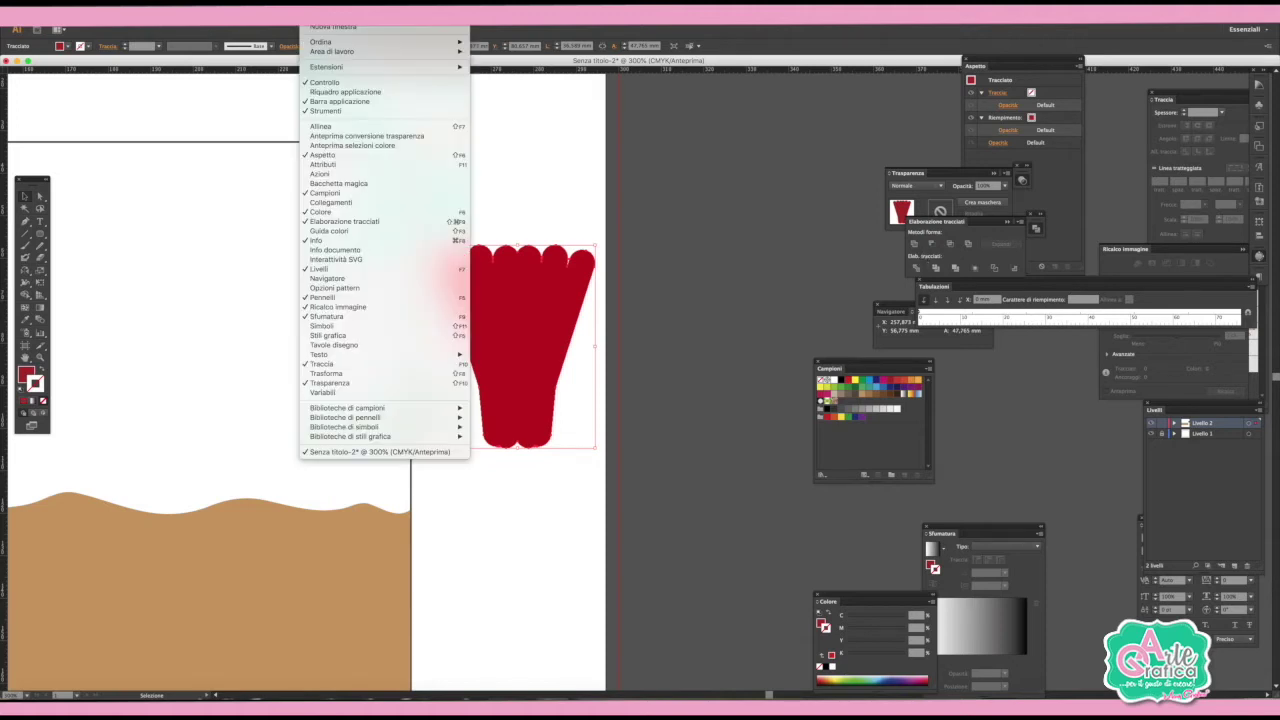
click(664, 236)
click(545, 227)
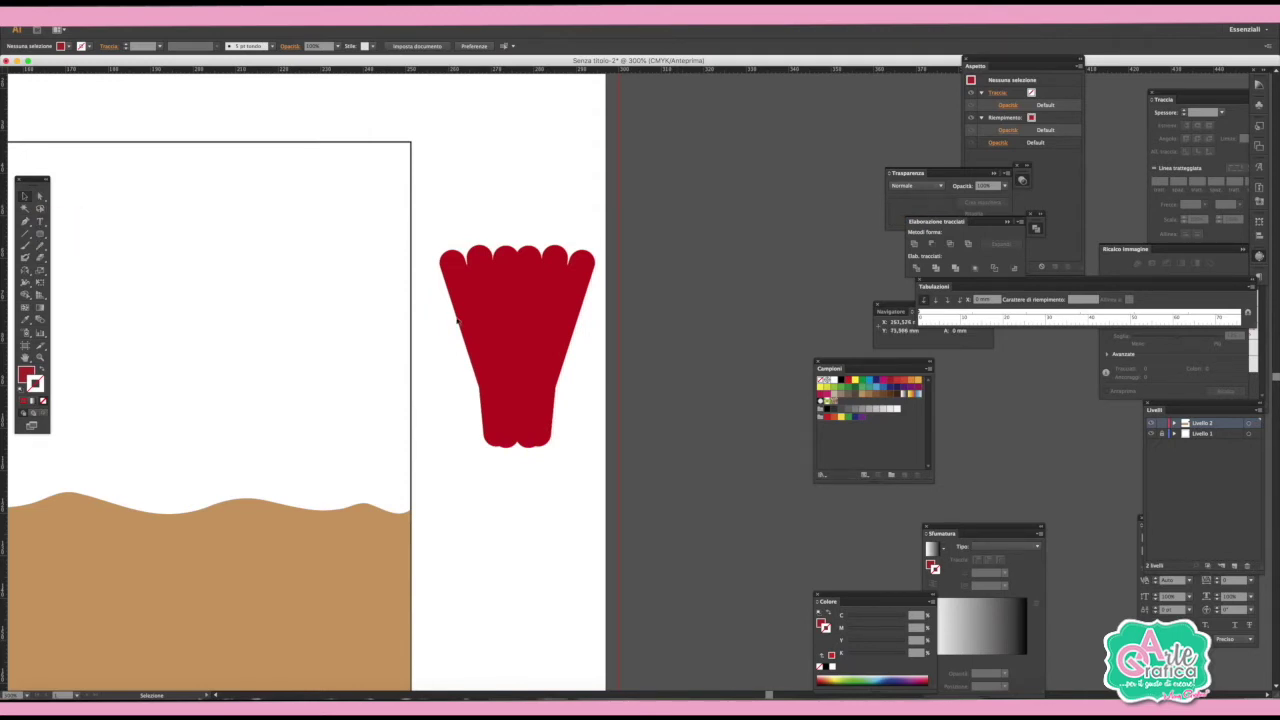
click(491, 318)
click(40, 257)
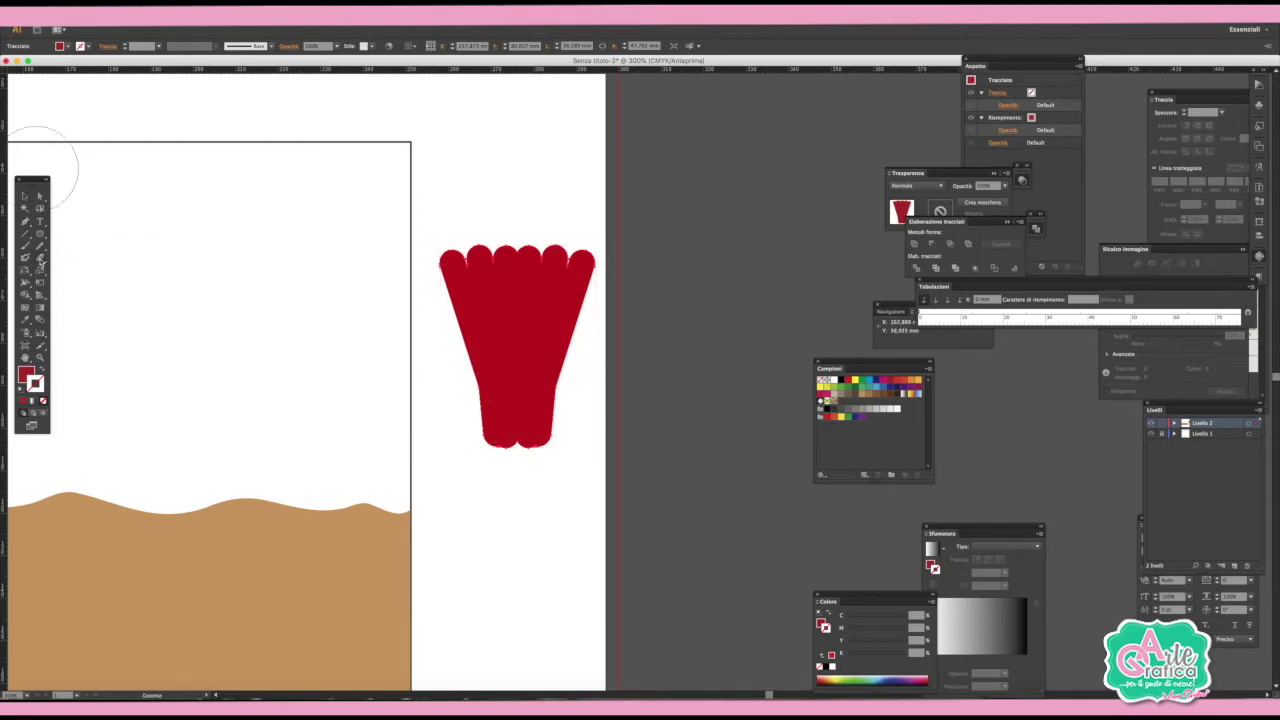
Set the Eraser to 10 pt, cut across the fan's lower part, and delete the piece below.
double_click(40, 258)
drag(139, 325, 136, 328)
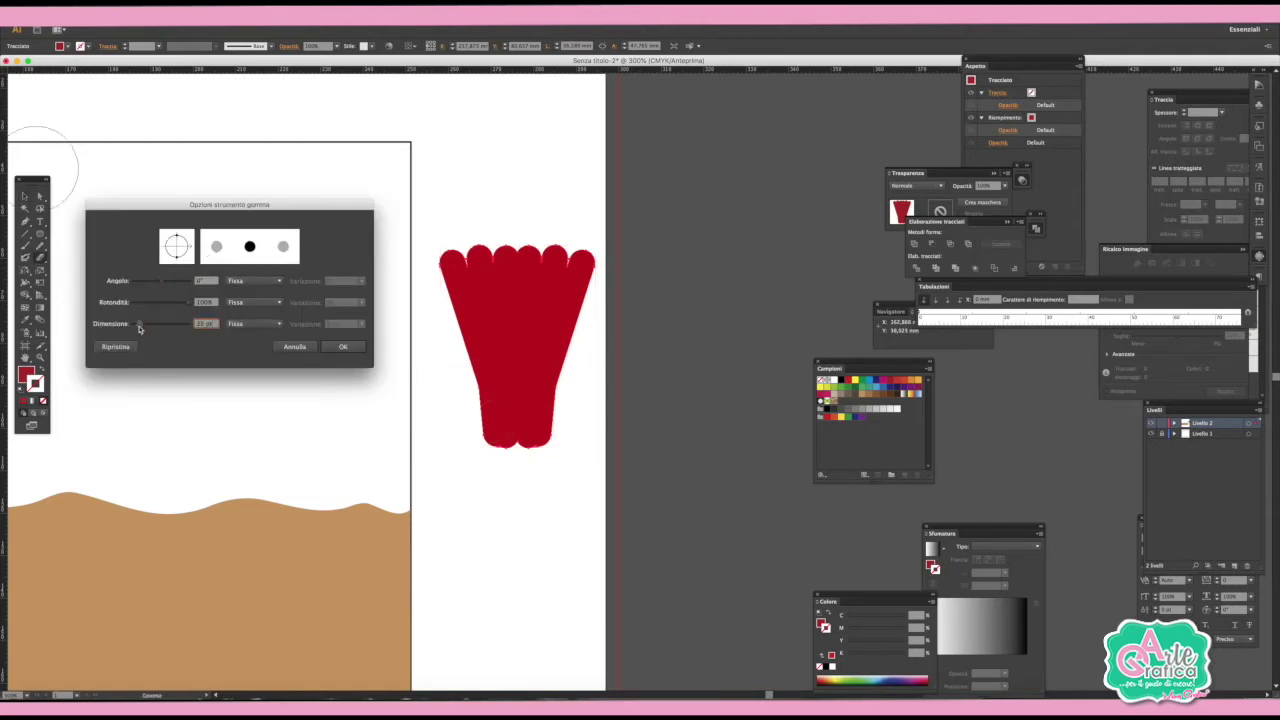
click(343, 347)
drag(478, 397, 556, 393)
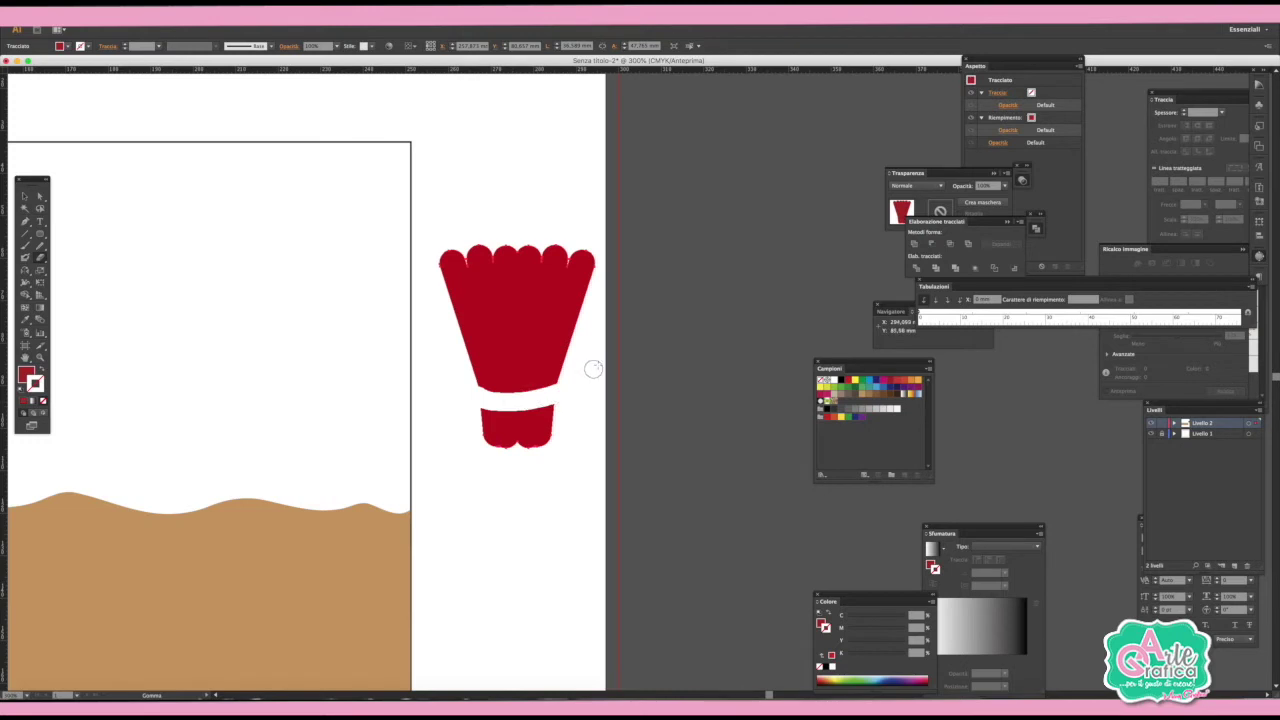
click(38, 200)
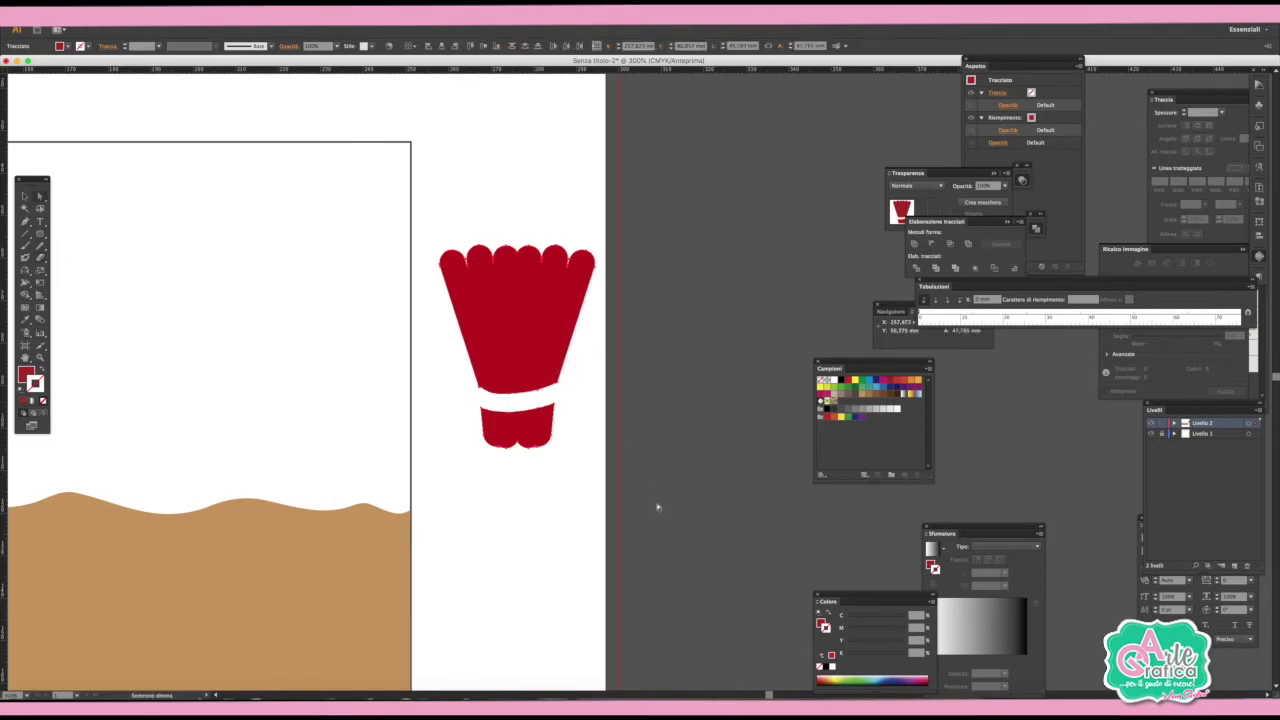
drag(600, 498, 463, 397)
key(Delete)
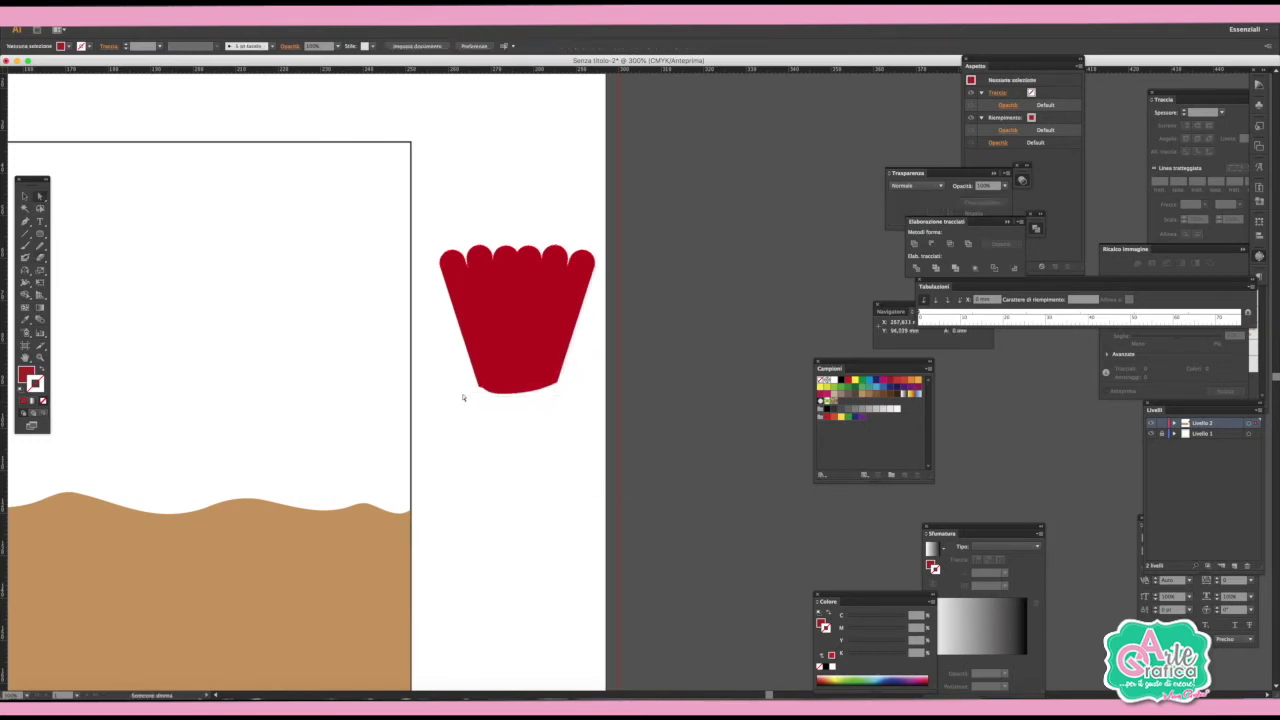
Draw a rounded red base strip at the fan's bottom and a line down one petal.
click(40, 233)
drag(478, 382, 563, 405)
click(40, 196)
click(480, 374)
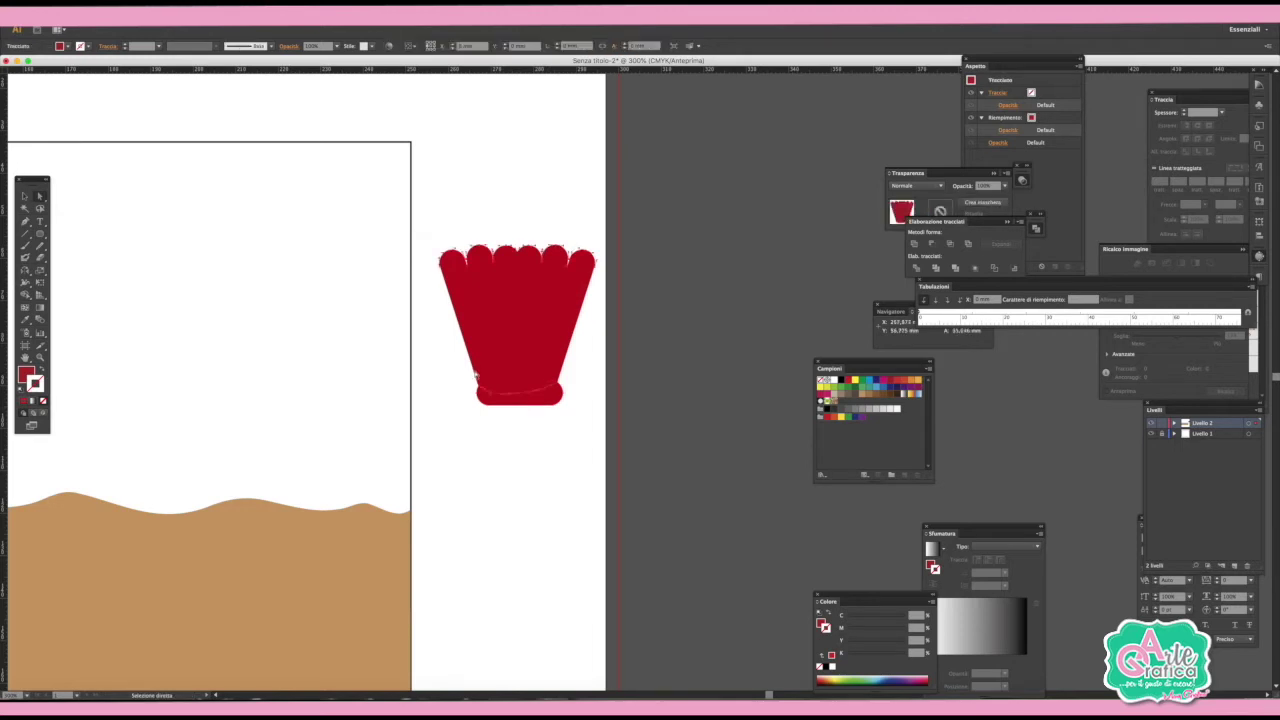
click(645, 370)
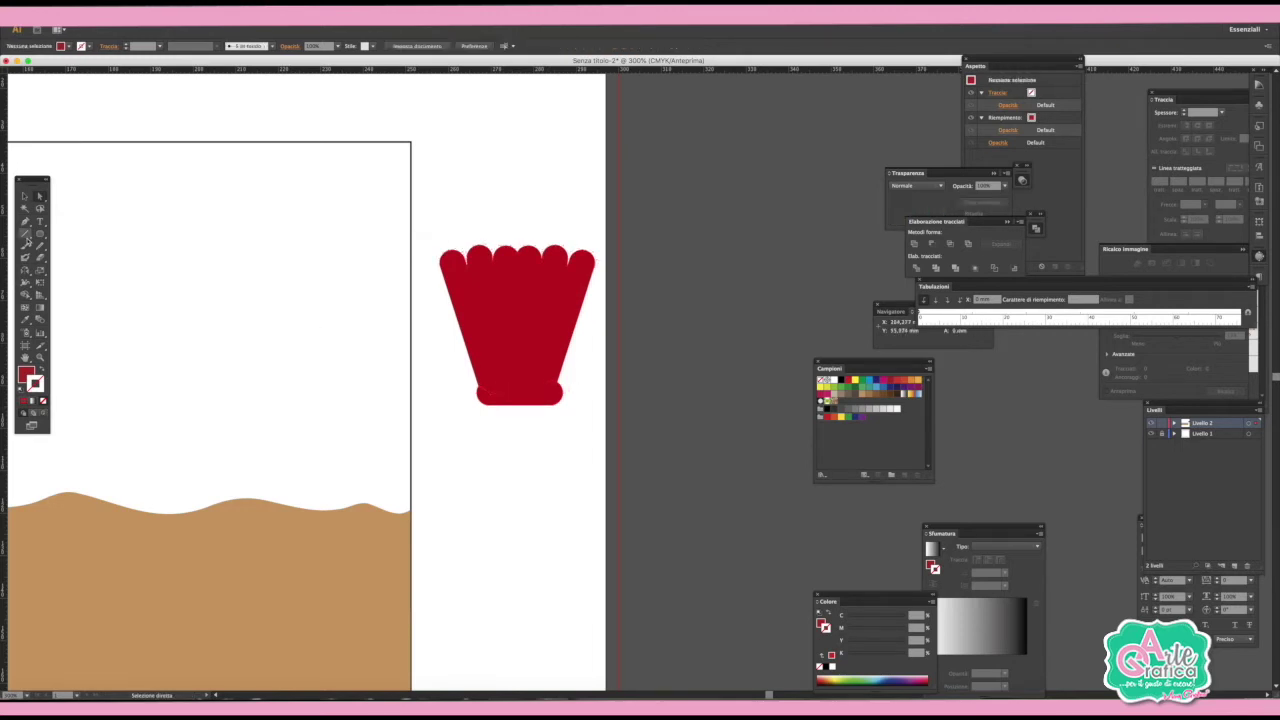
click(26, 236)
drag(480, 325, 493, 372)
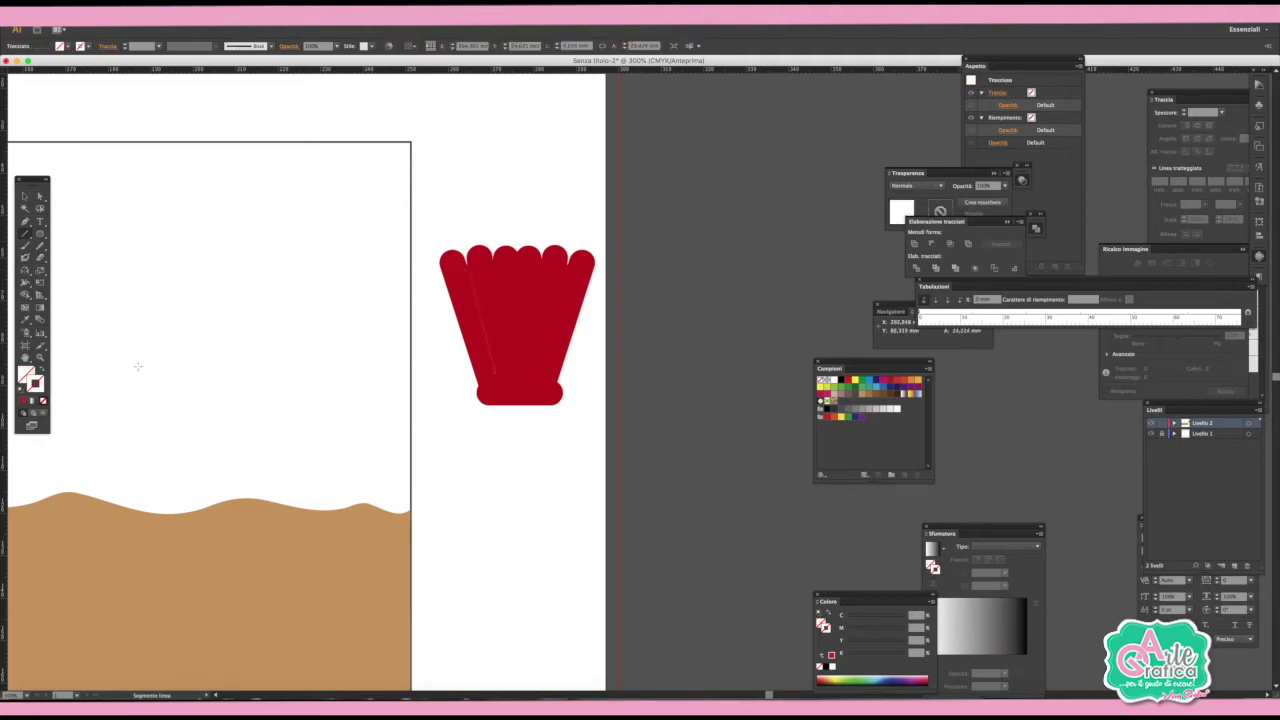
Make the petal line white at 50% opacity and draw faint lines down the other petals.
click(832, 381)
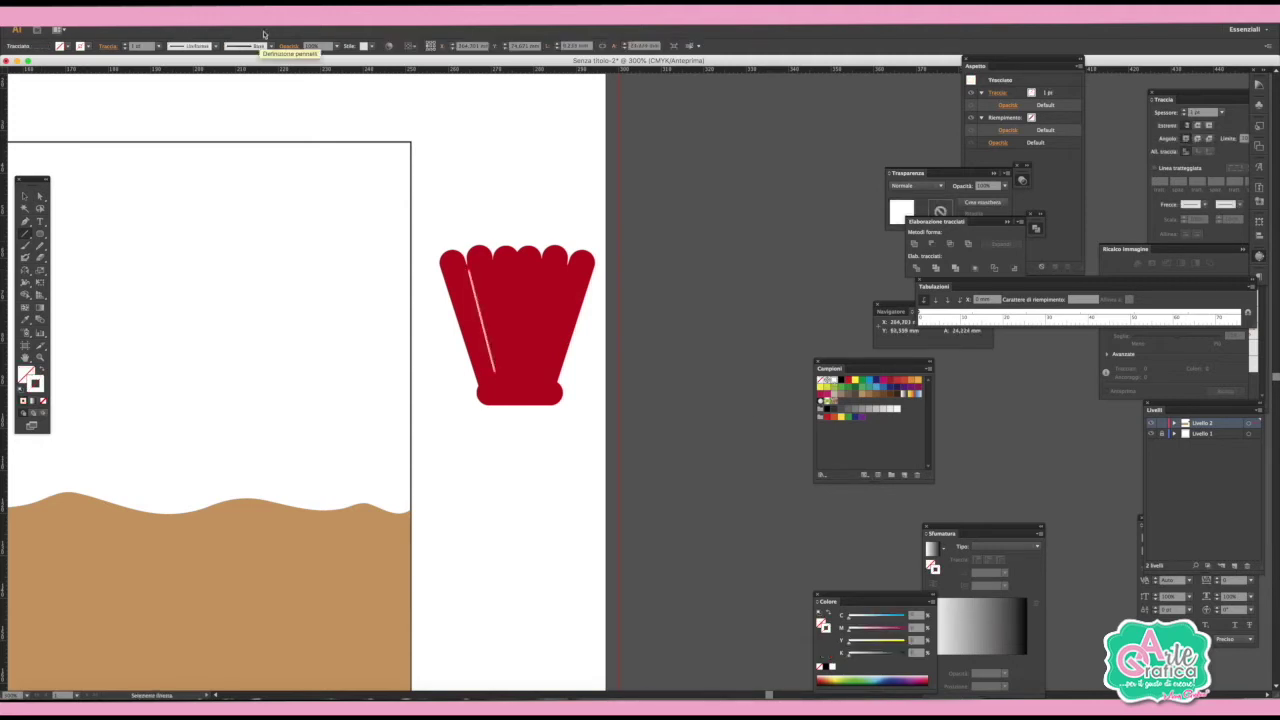
click(338, 47)
click(346, 110)
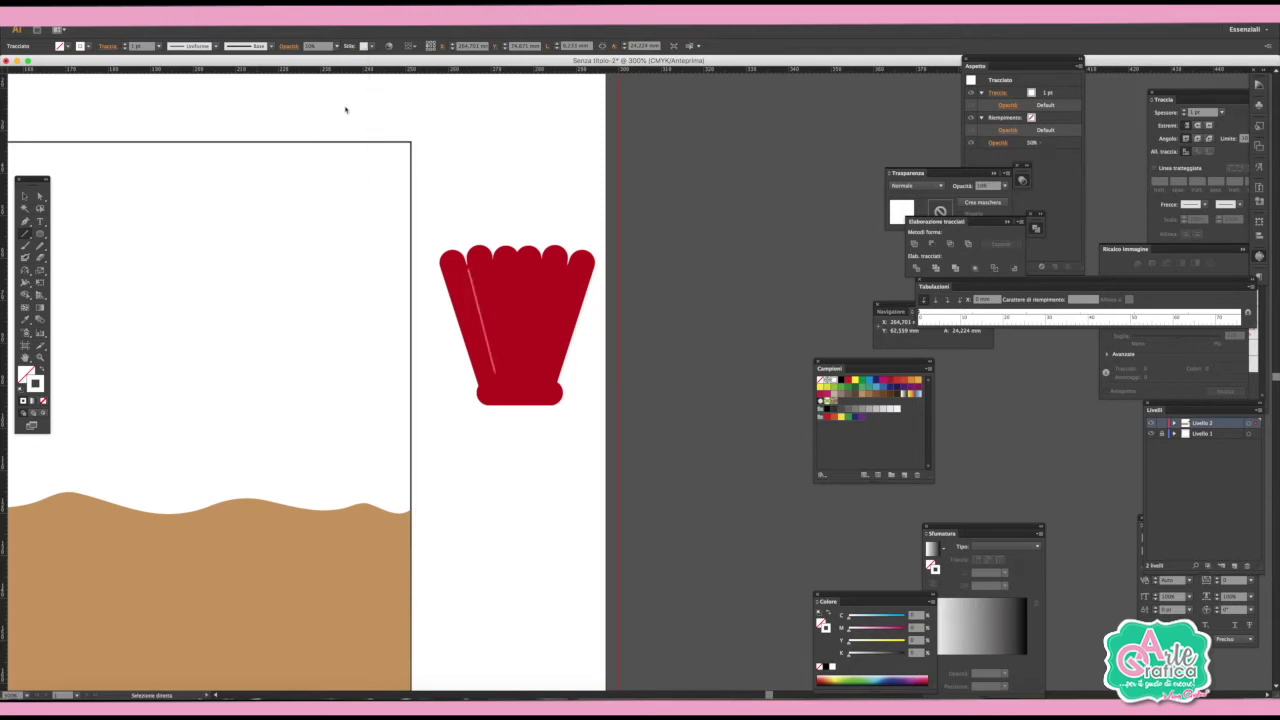
drag(566, 268, 541, 374)
drag(541, 259, 532, 341)
drag(533, 354, 536, 330)
drag(518, 253, 518, 336)
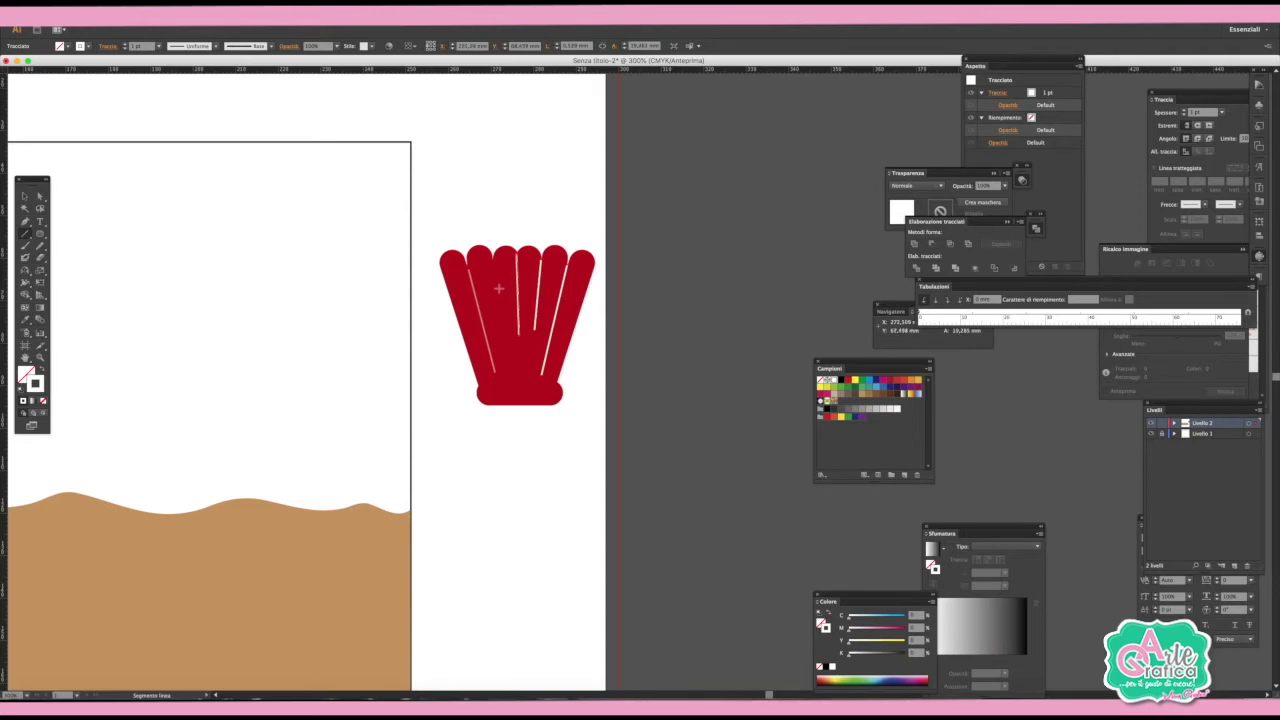
drag(494, 262, 503, 337)
Nudge the red base strip slightly left and select the whole fan.
click(40, 196)
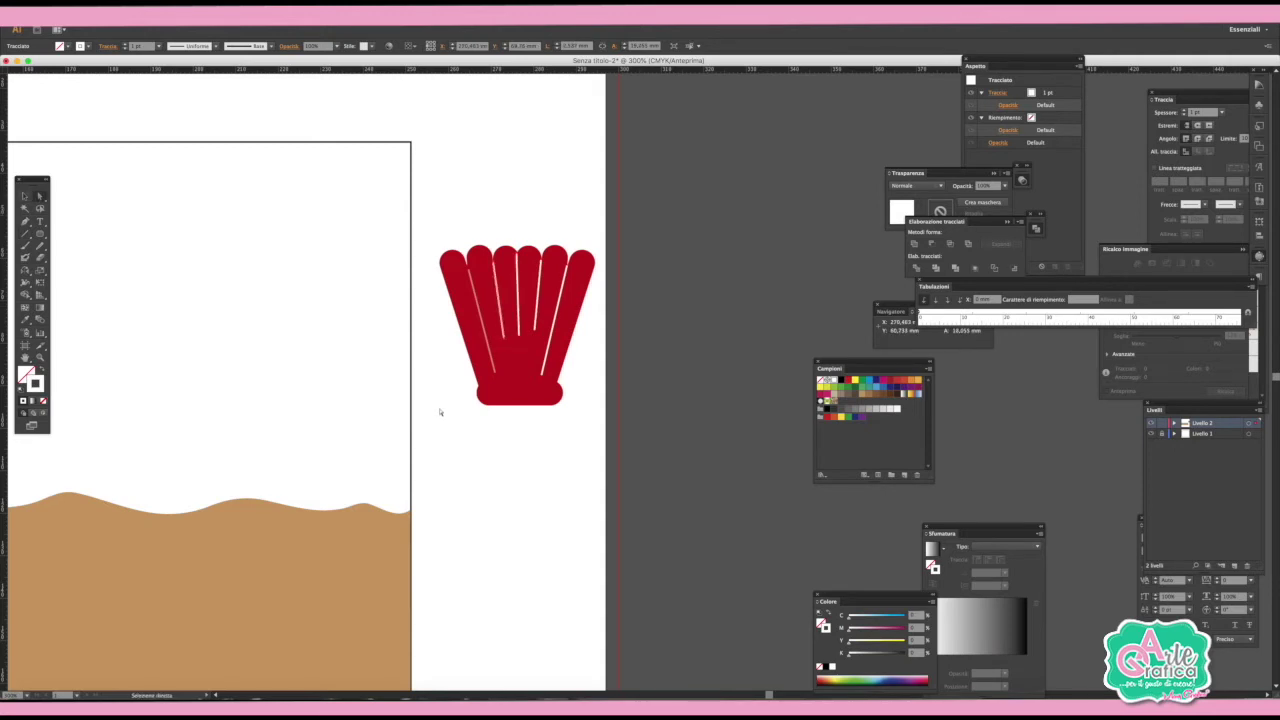
click(481, 403)
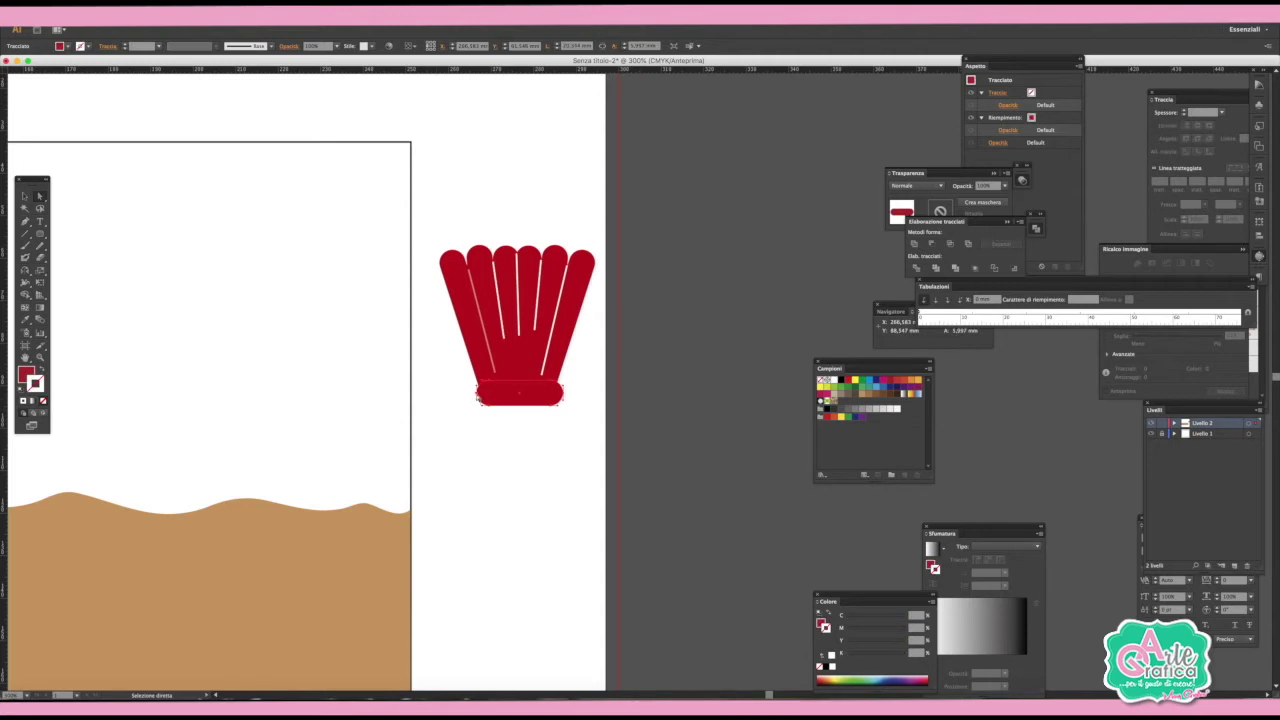
click(478, 399)
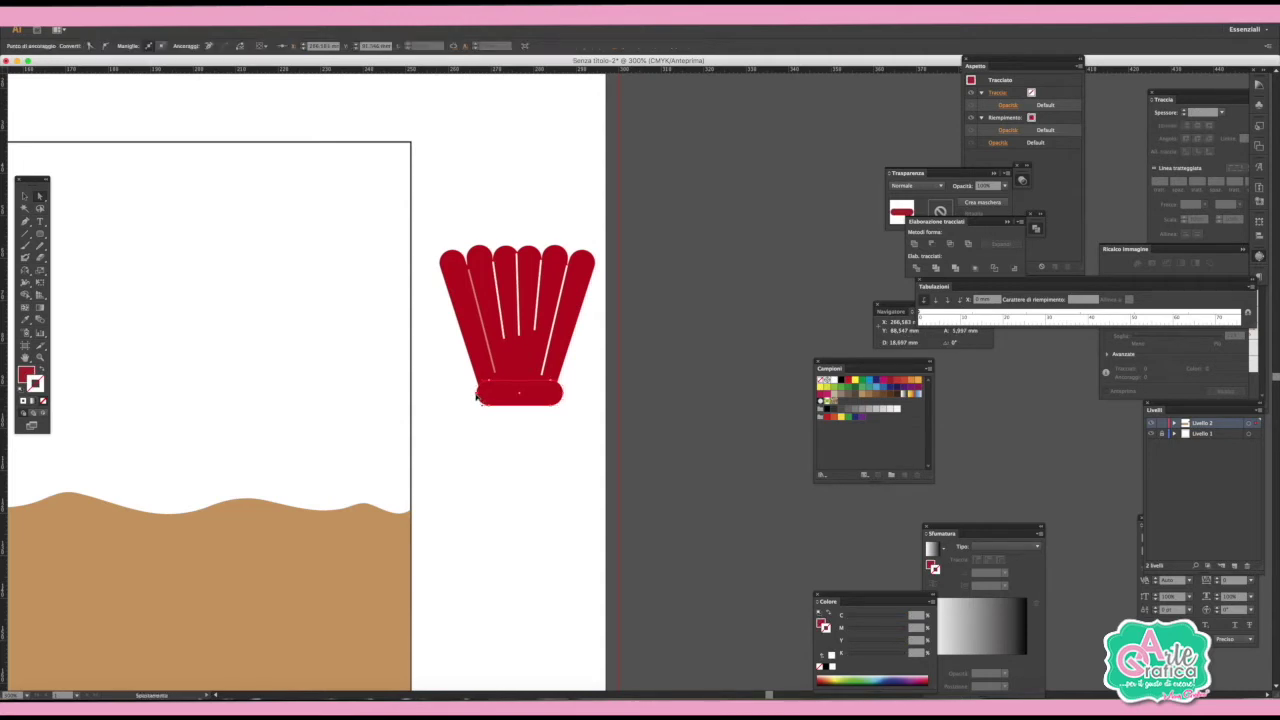
click(540, 427)
drag(532, 395, 529, 395)
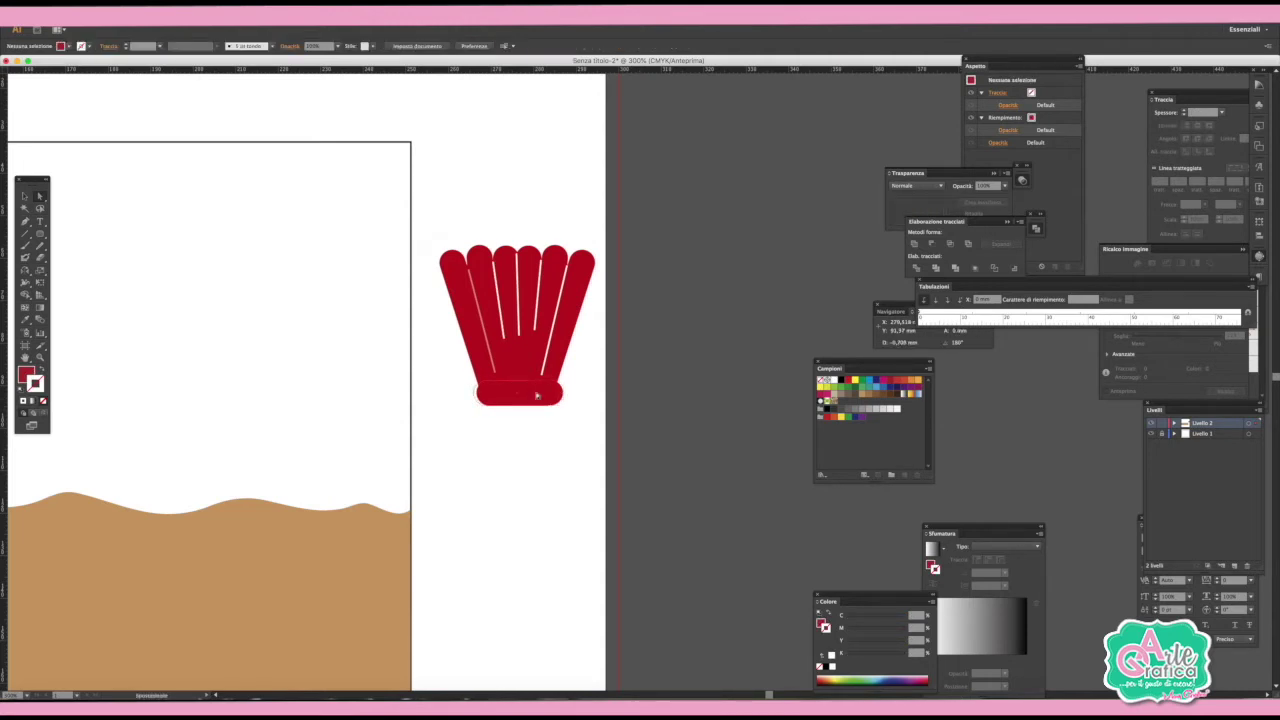
click(25, 196)
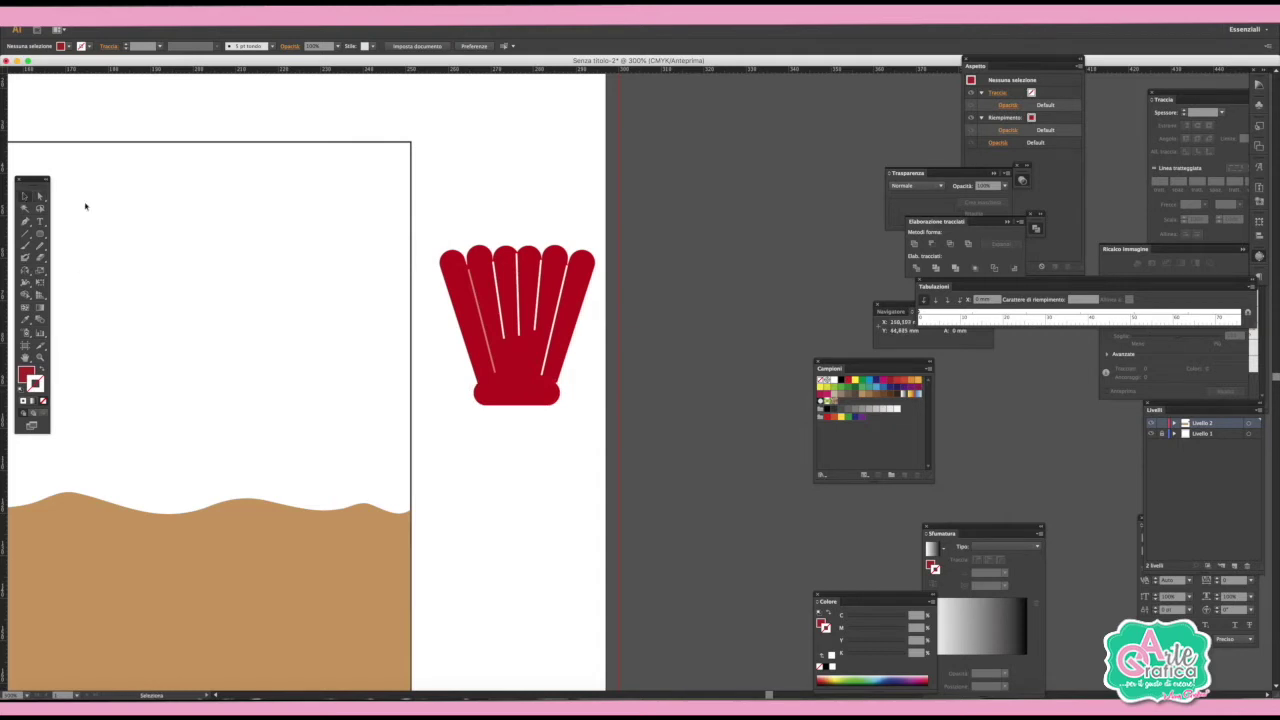
drag(429, 227, 597, 420)
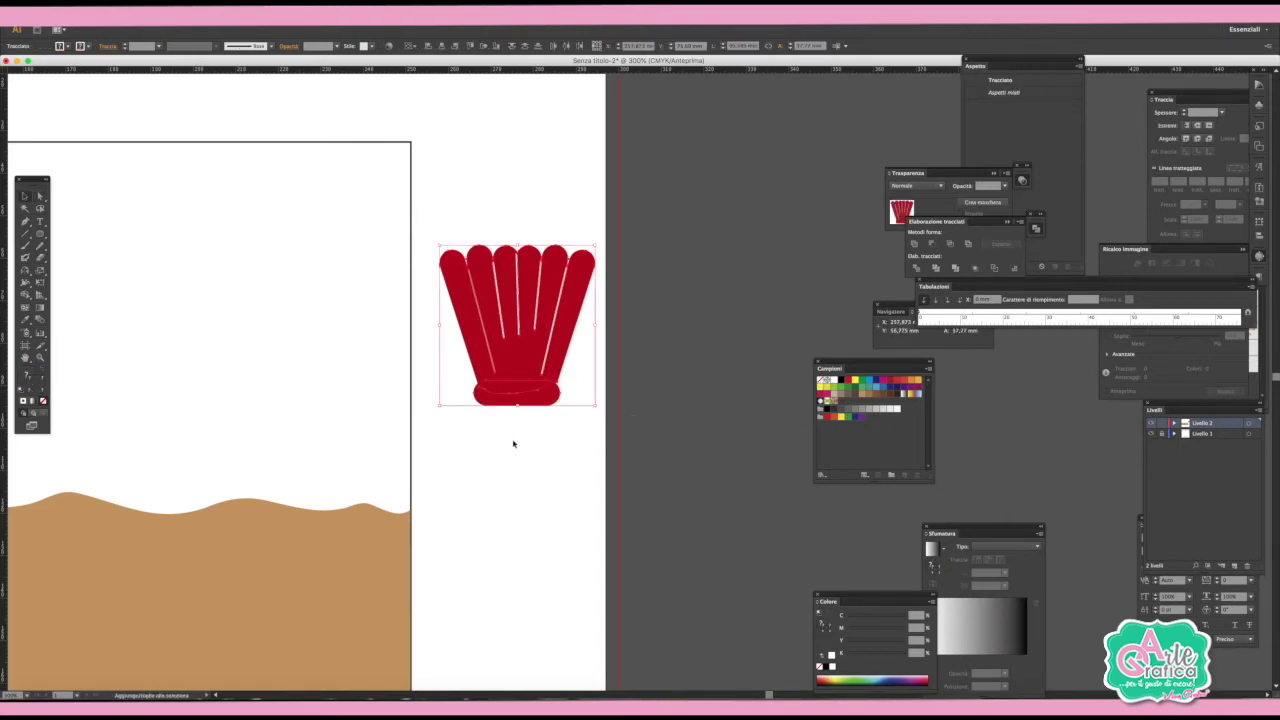
Set the white petal lines to 30% opacity and unite the base piece into the fan.
click(491, 378)
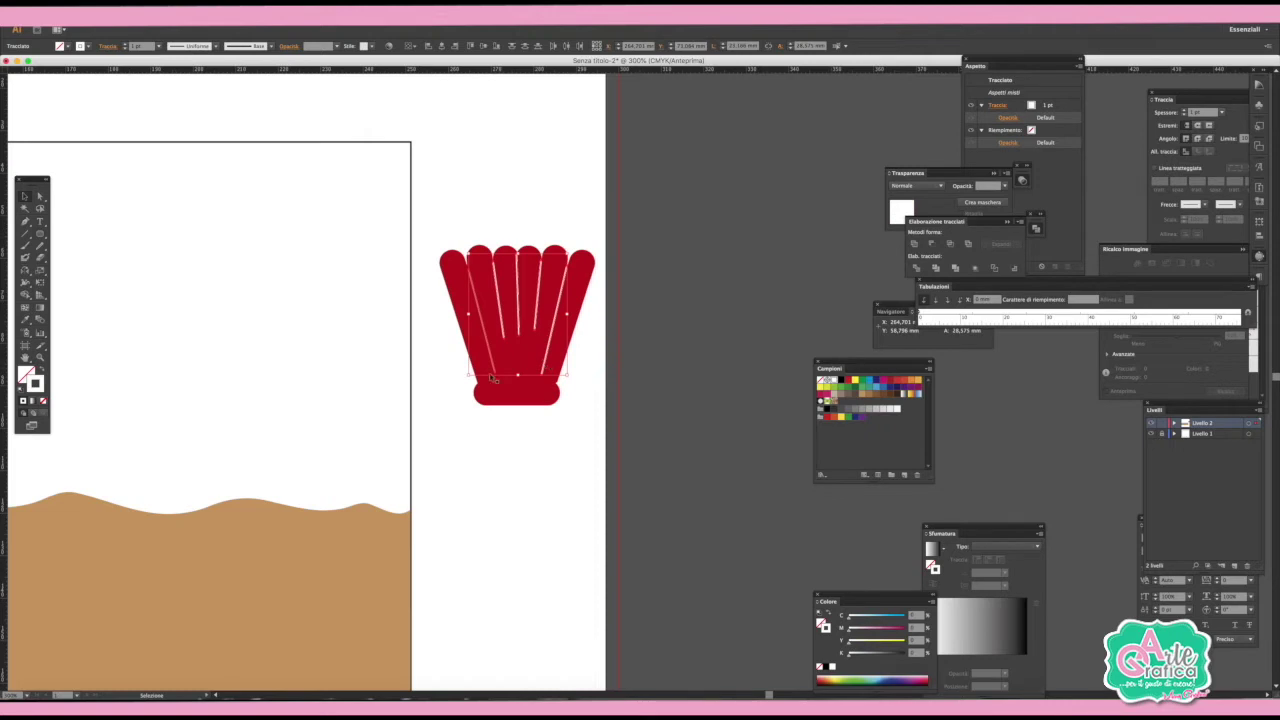
click(337, 46)
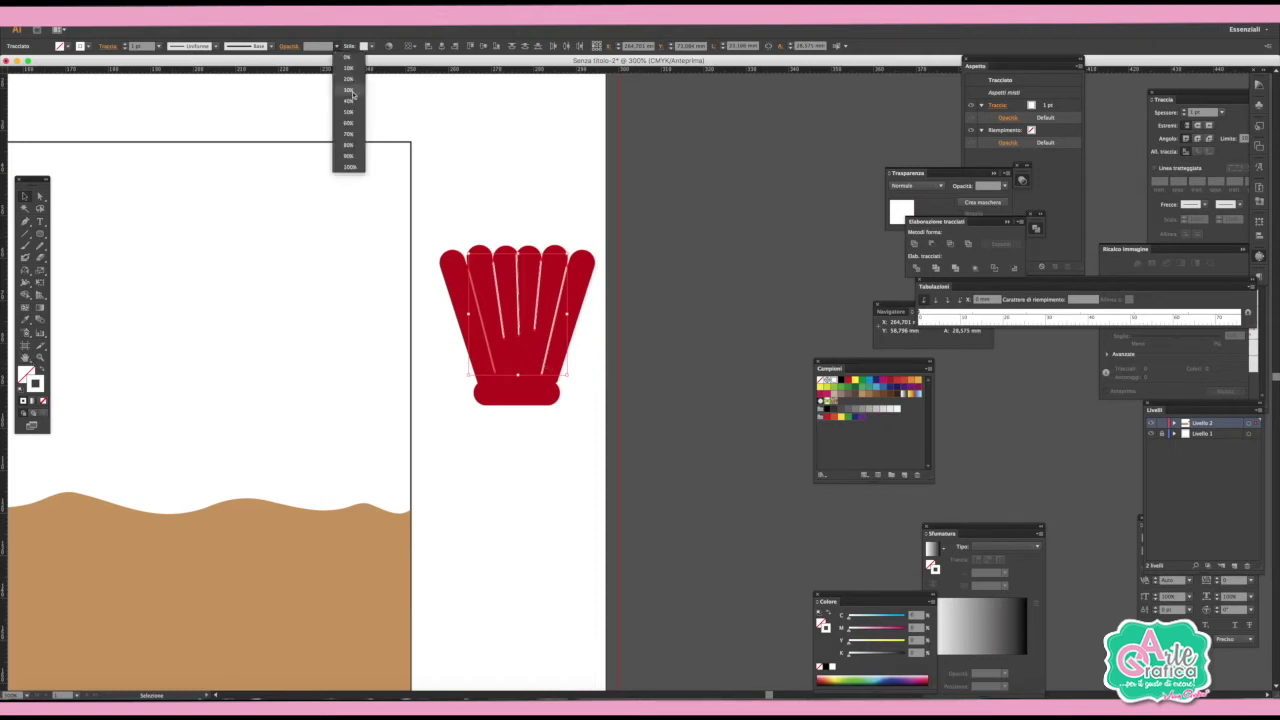
click(349, 90)
click(706, 302)
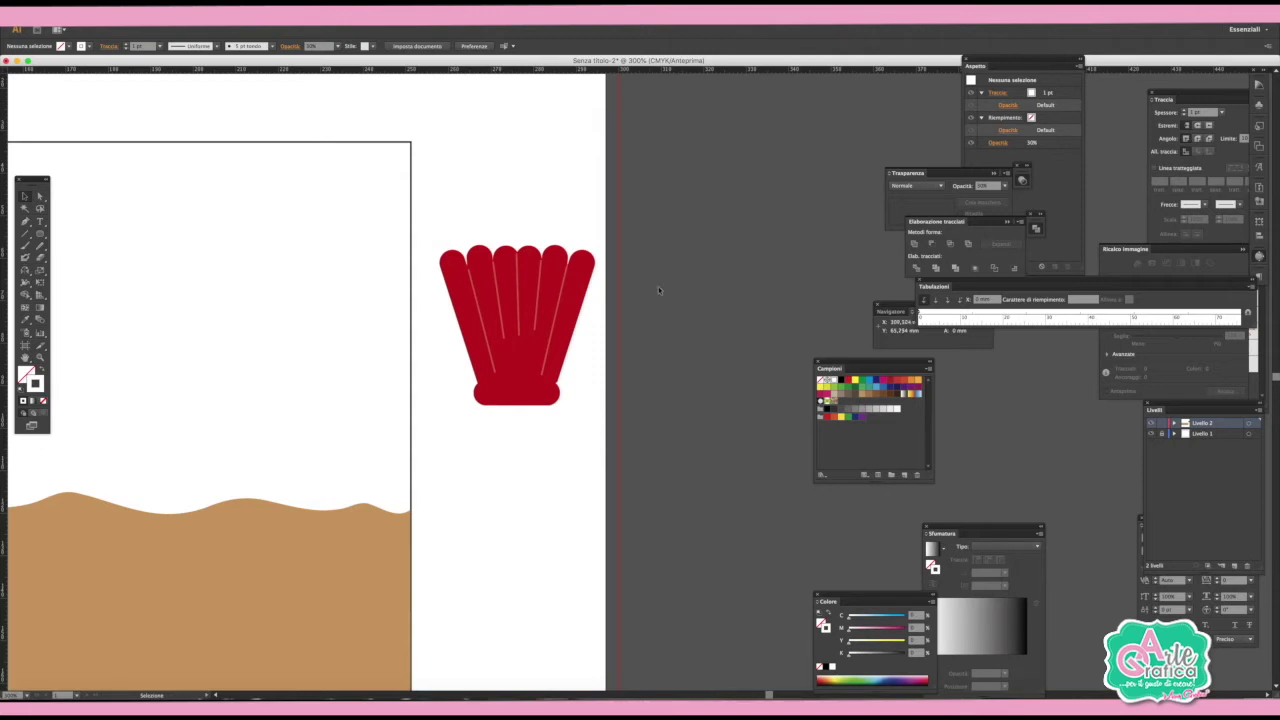
drag(588, 420, 470, 384)
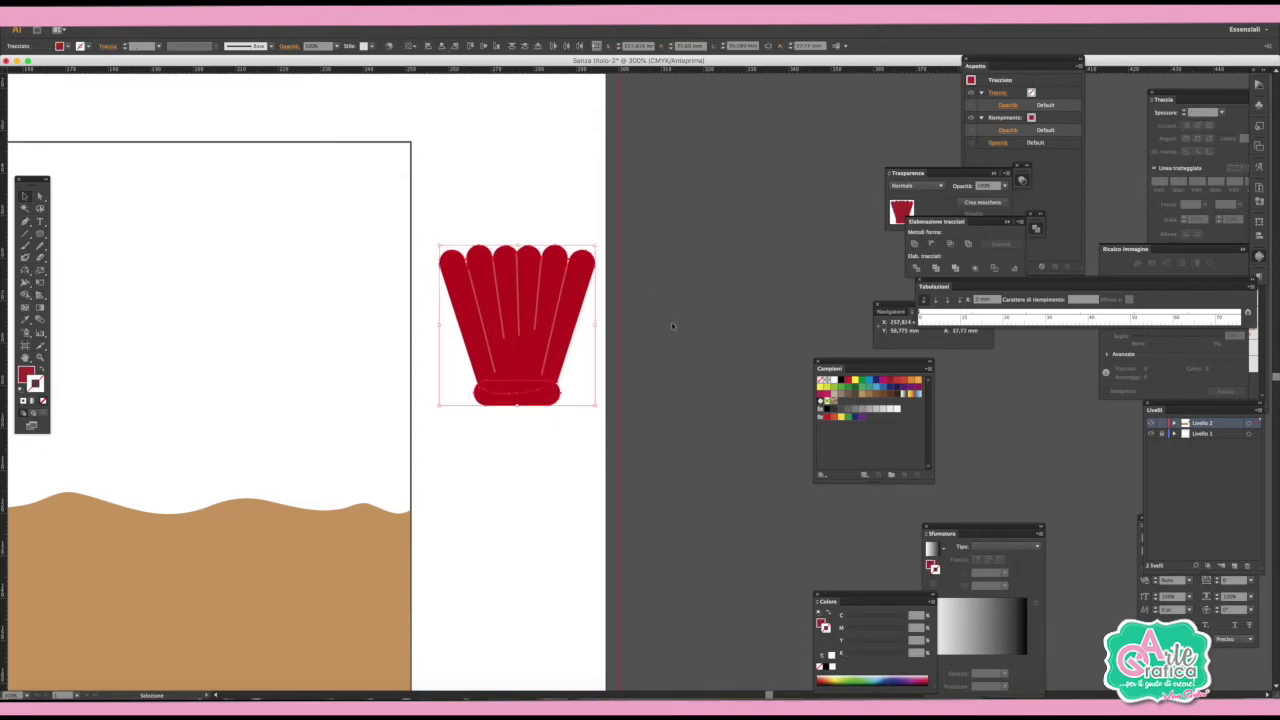
click(913, 243)
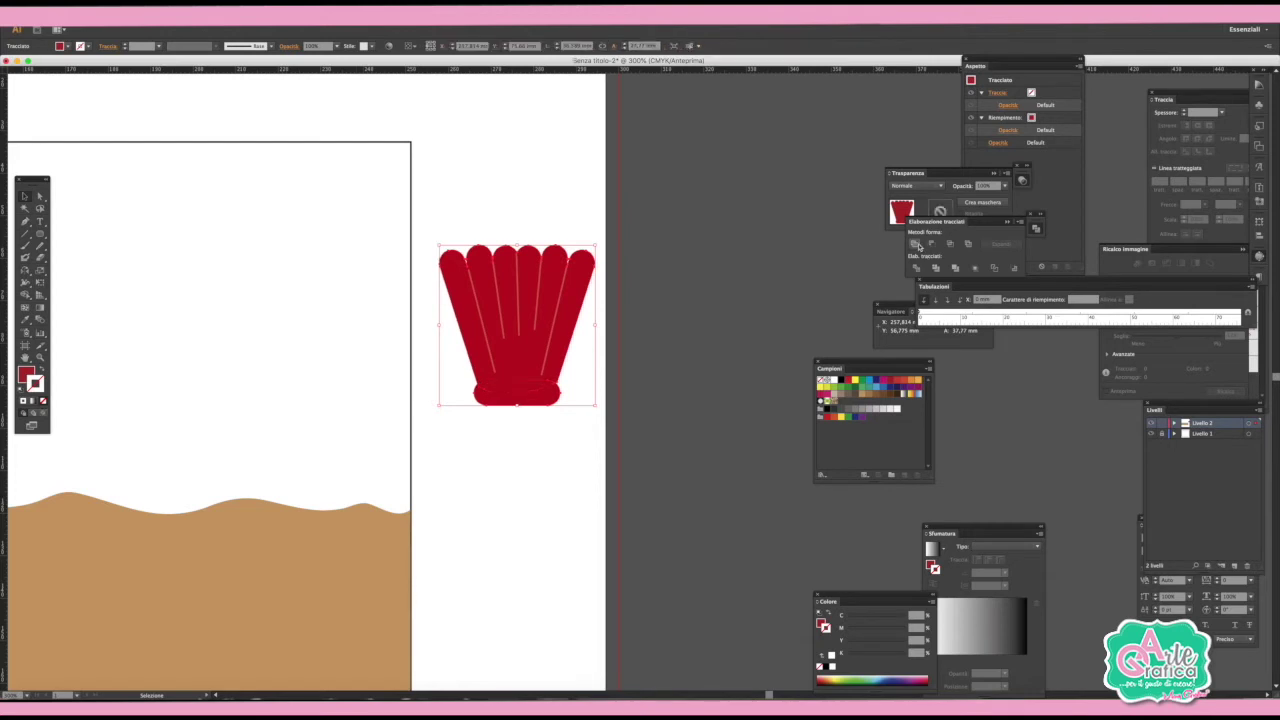
Set the Paintbrush to a white stroke at 40% opacity with the 3 pt ovale brush.
click(619, 228)
click(25, 246)
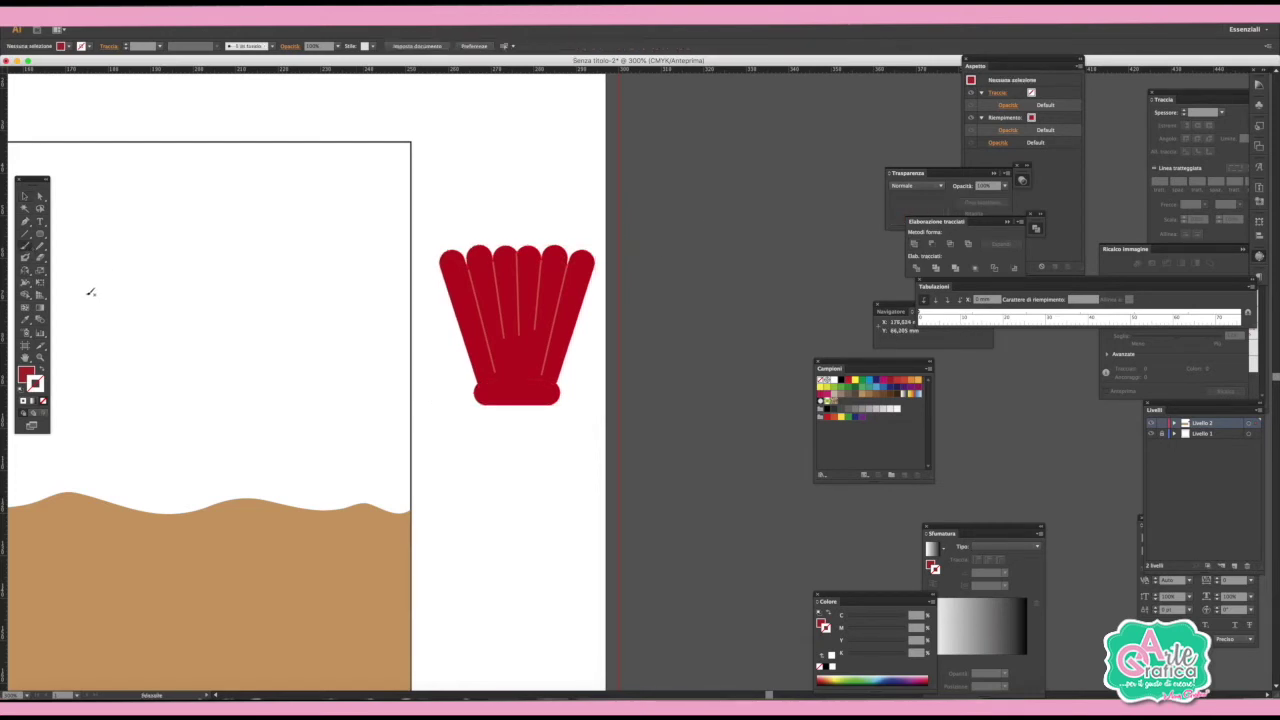
click(42, 368)
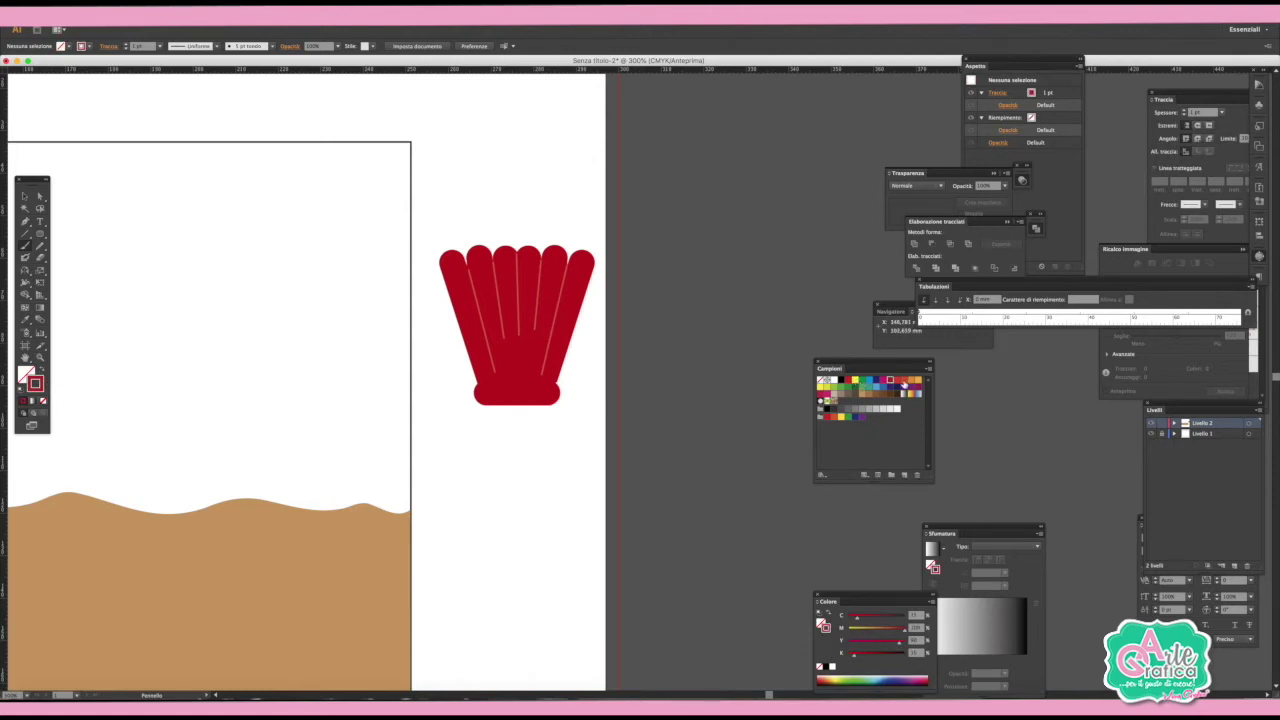
click(827, 380)
click(339, 46)
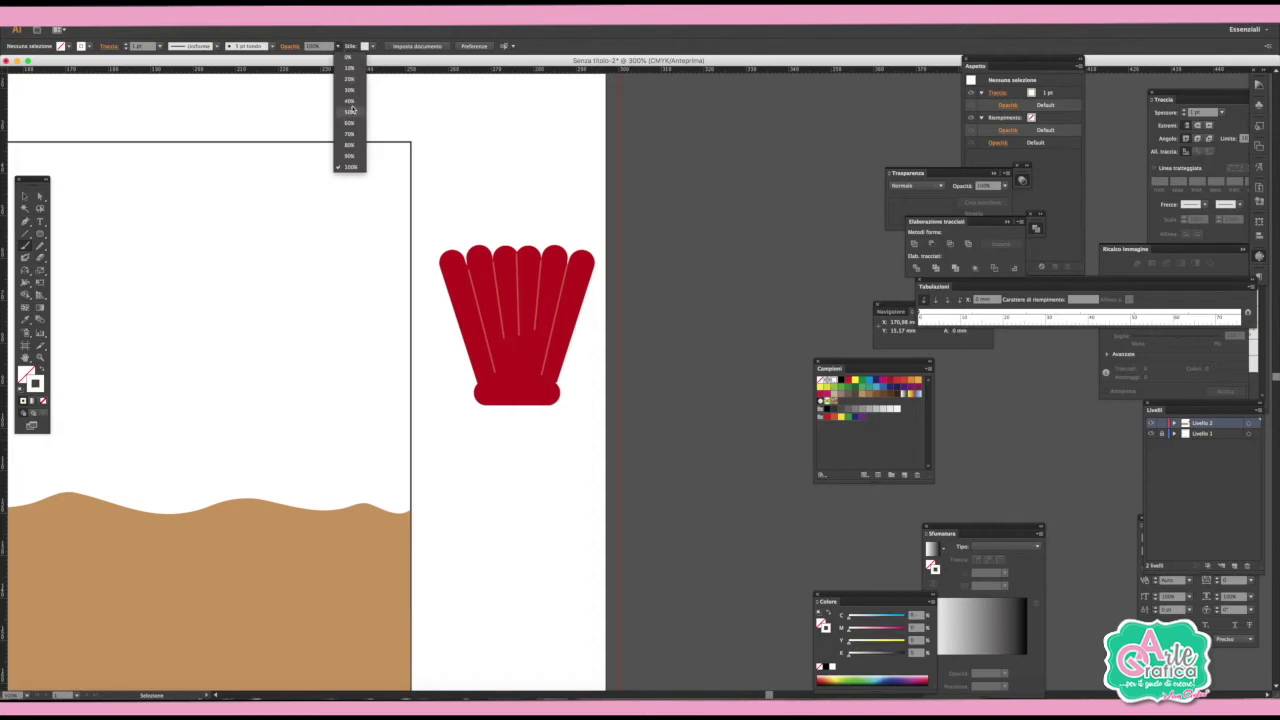
click(350, 104)
click(264, 46)
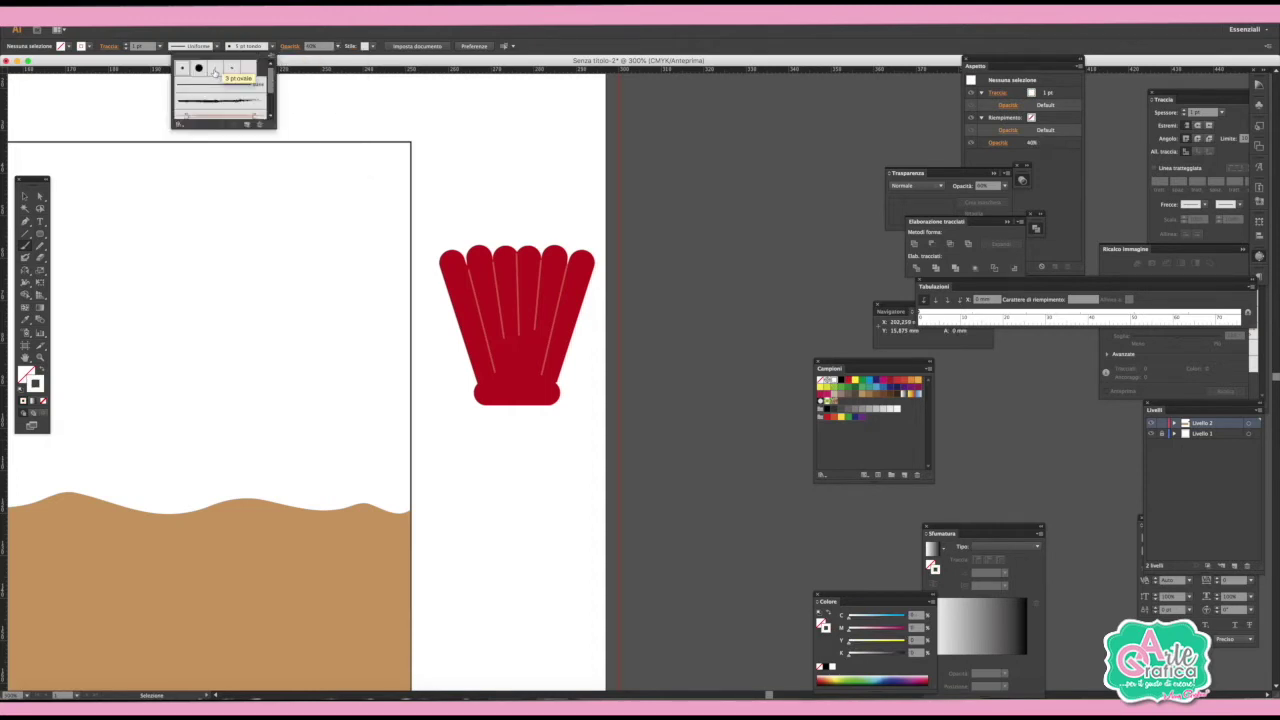
click(214, 72)
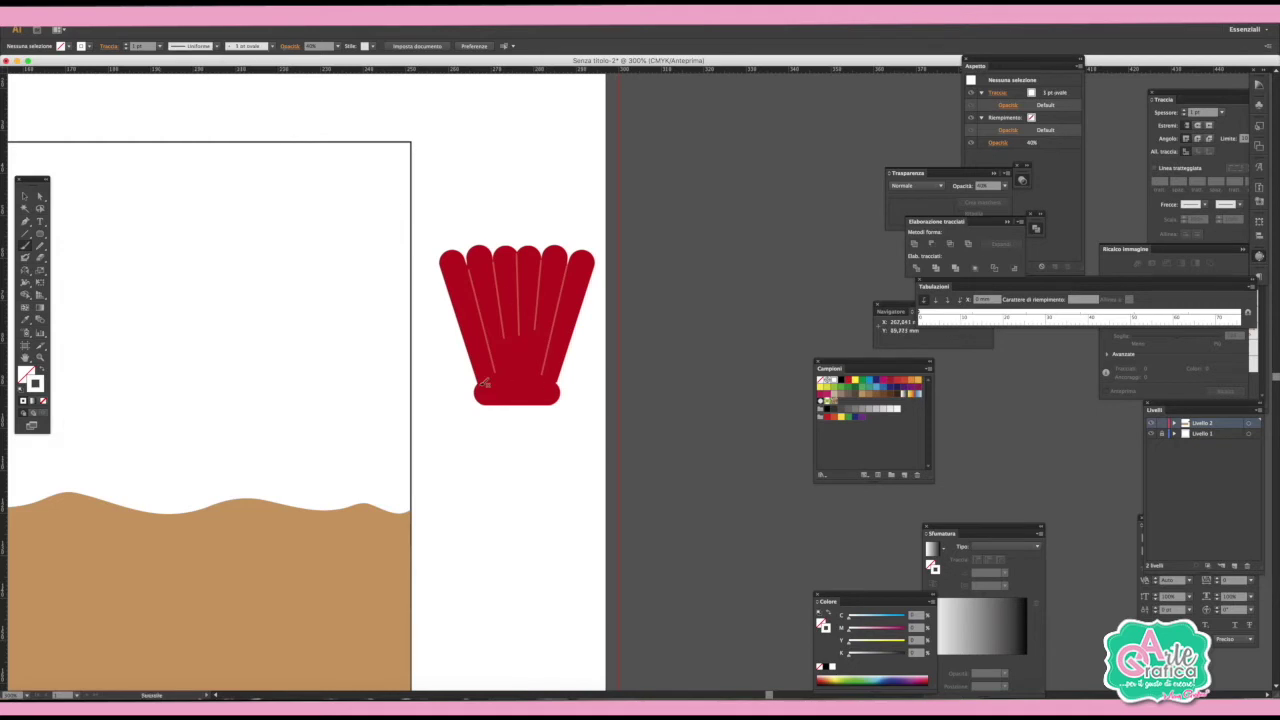
Paint white highlights along the shell's lower base edges and top-left rib, then sample the shell's red.
drag(478, 386, 500, 378)
drag(558, 380, 542, 402)
mouse_move(444, 256)
mouse_down()
mouse_move(497, 263)
mouse_move(540, 250)
mouse_up()
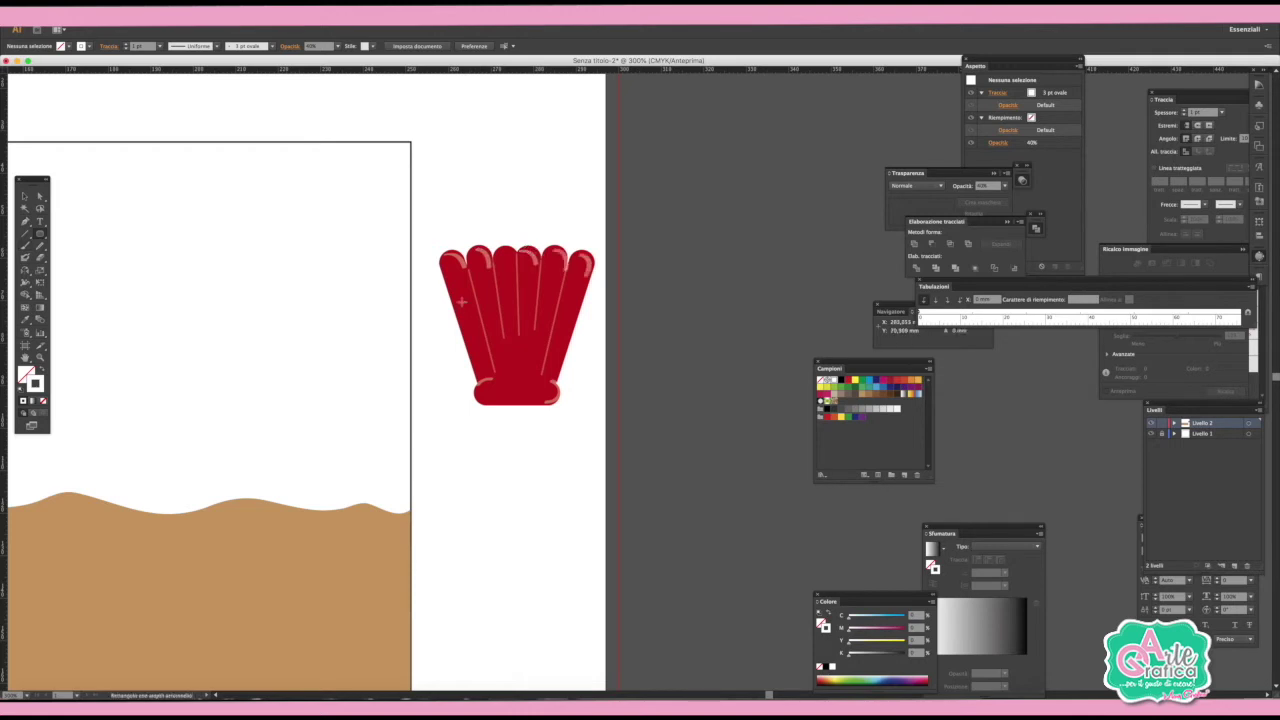
drag(428, 279, 476, 370)
key(ctrl+z)
click(25, 321)
click(484, 302)
Draw a tilted red rounded rib left of the shell, send it backward, and copy it to the right.
click(40, 233)
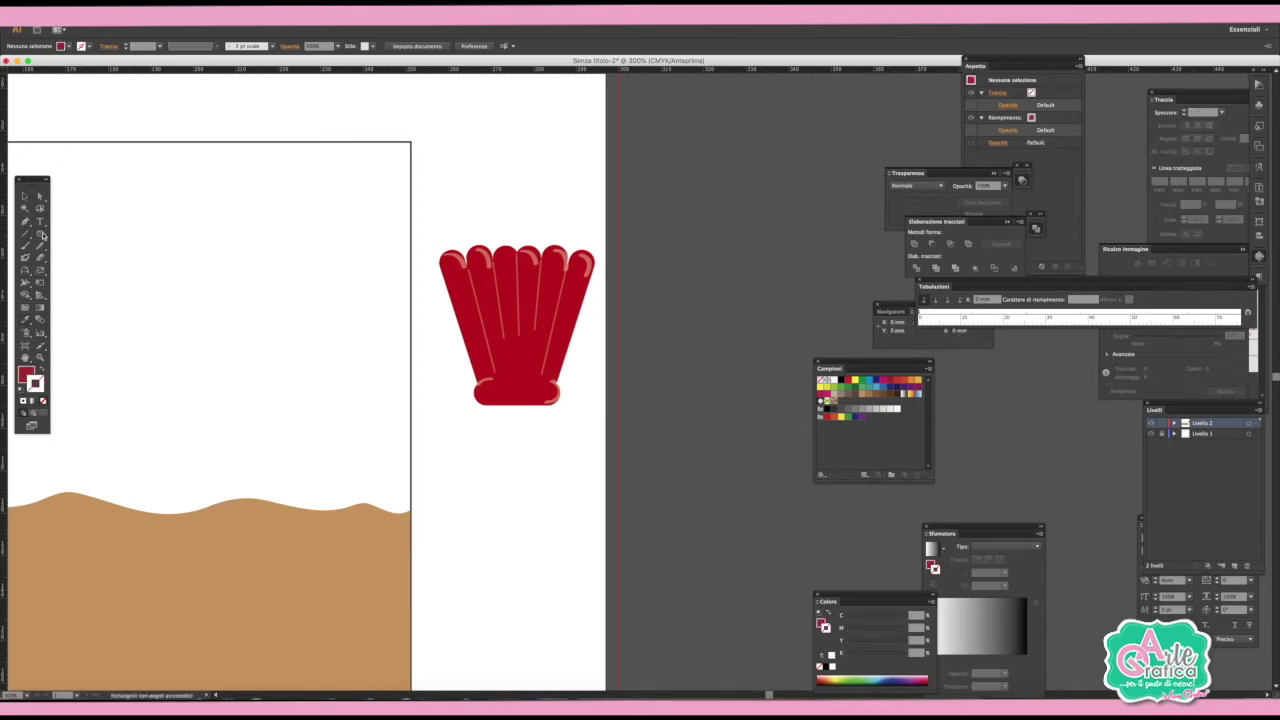
drag(437, 280, 458, 395)
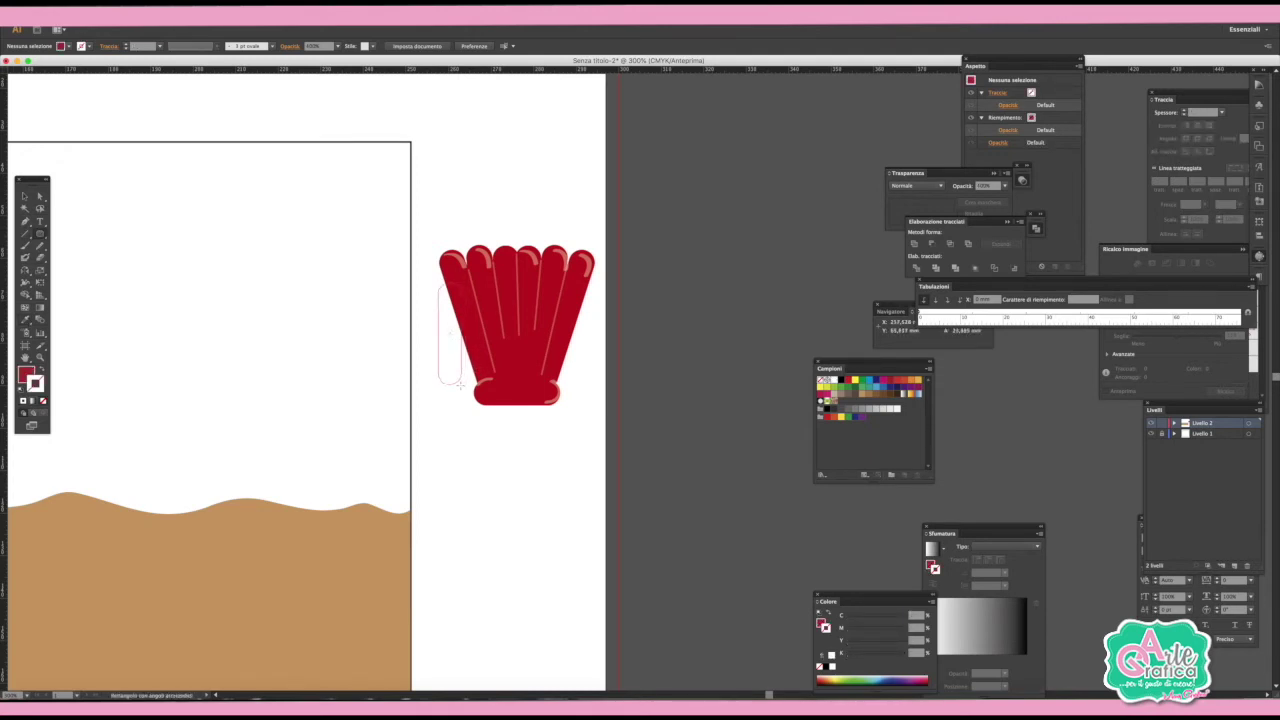
key(v)
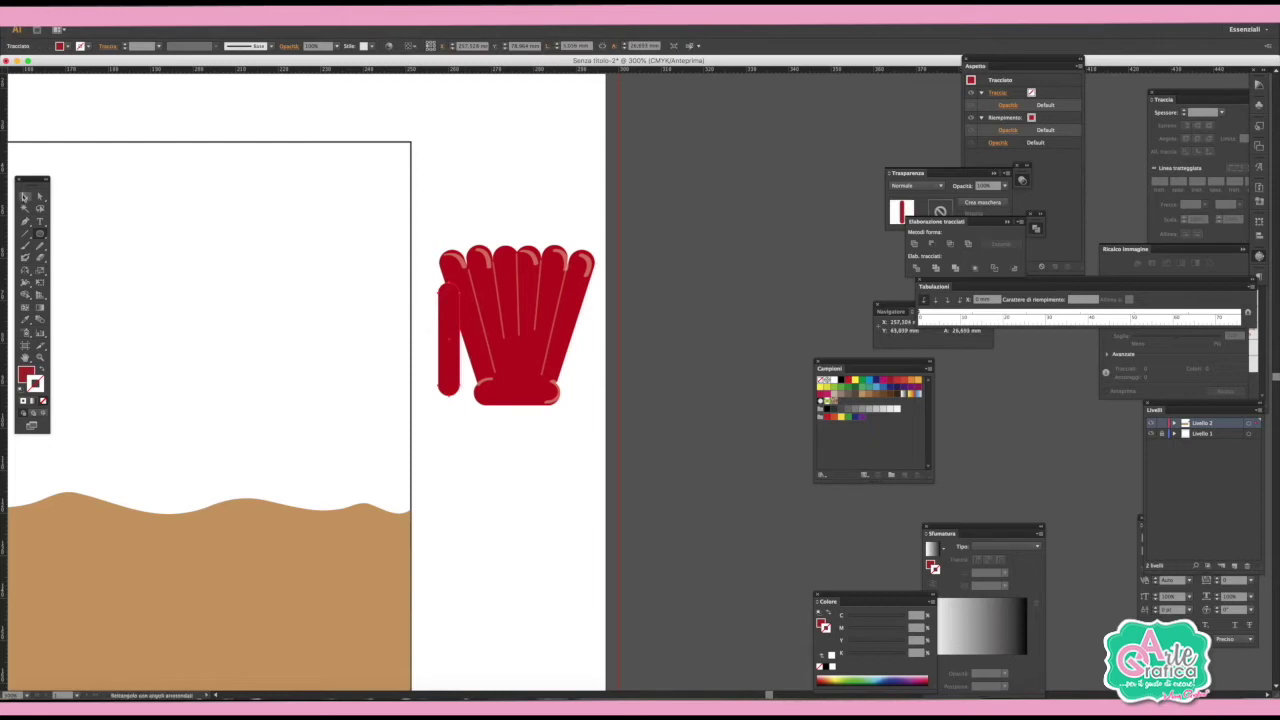
drag(458, 282, 440, 292)
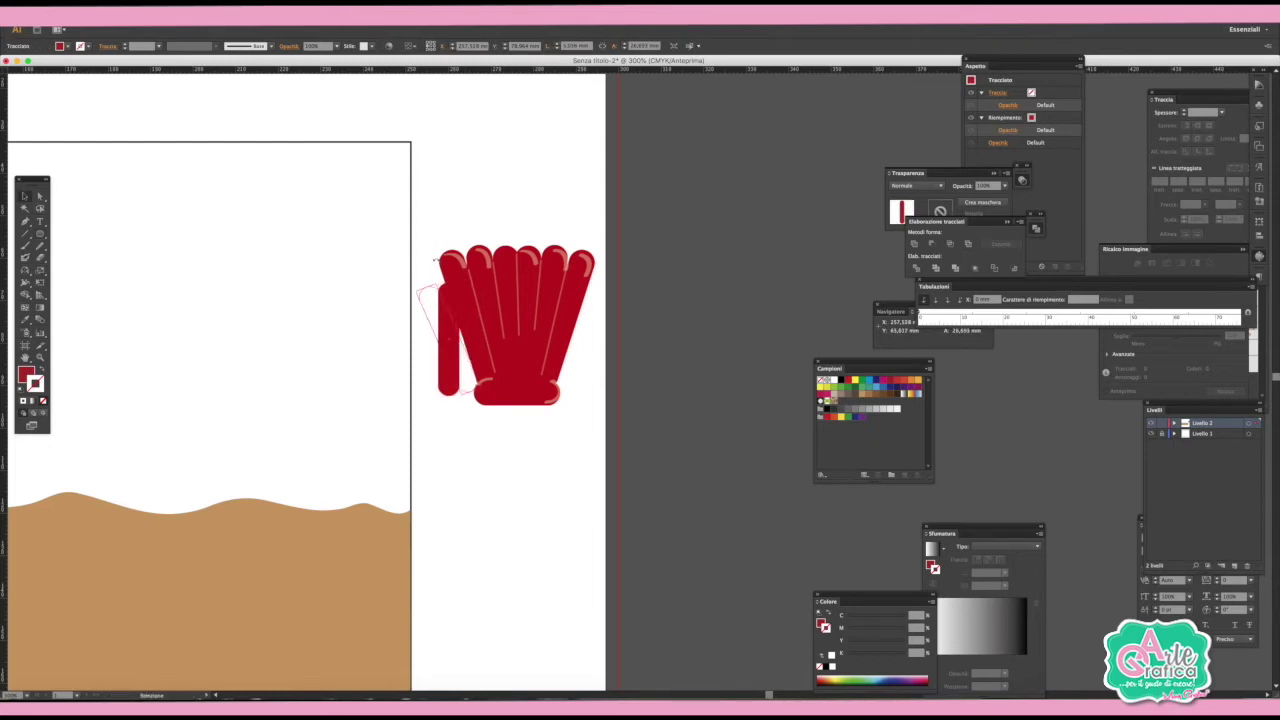
right_click(455, 302)
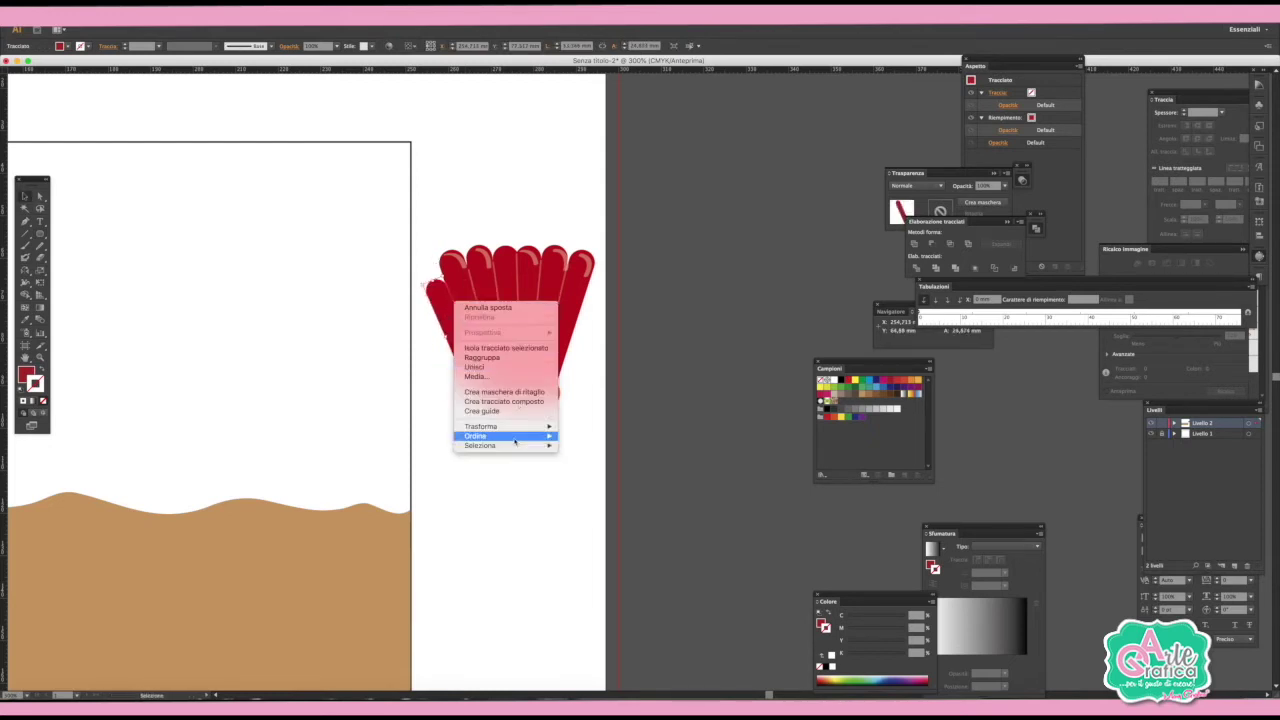
click(633, 465)
click(658, 325)
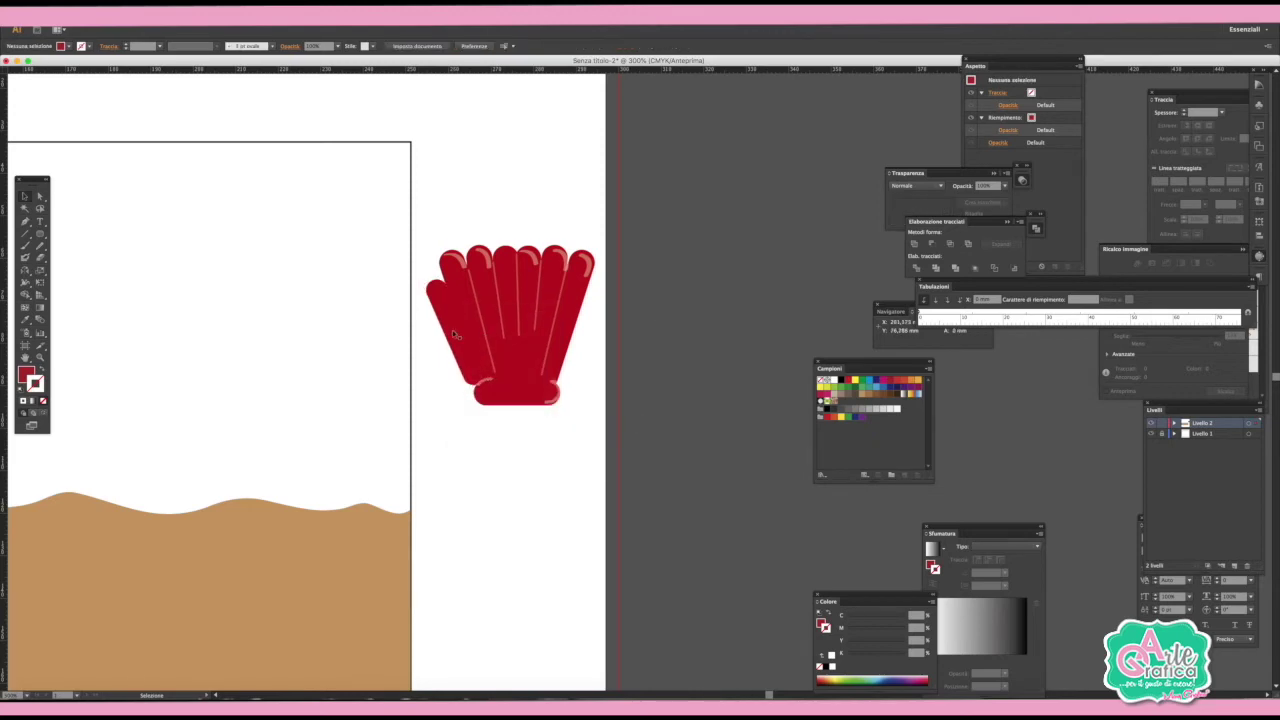
drag(457, 340, 571, 340)
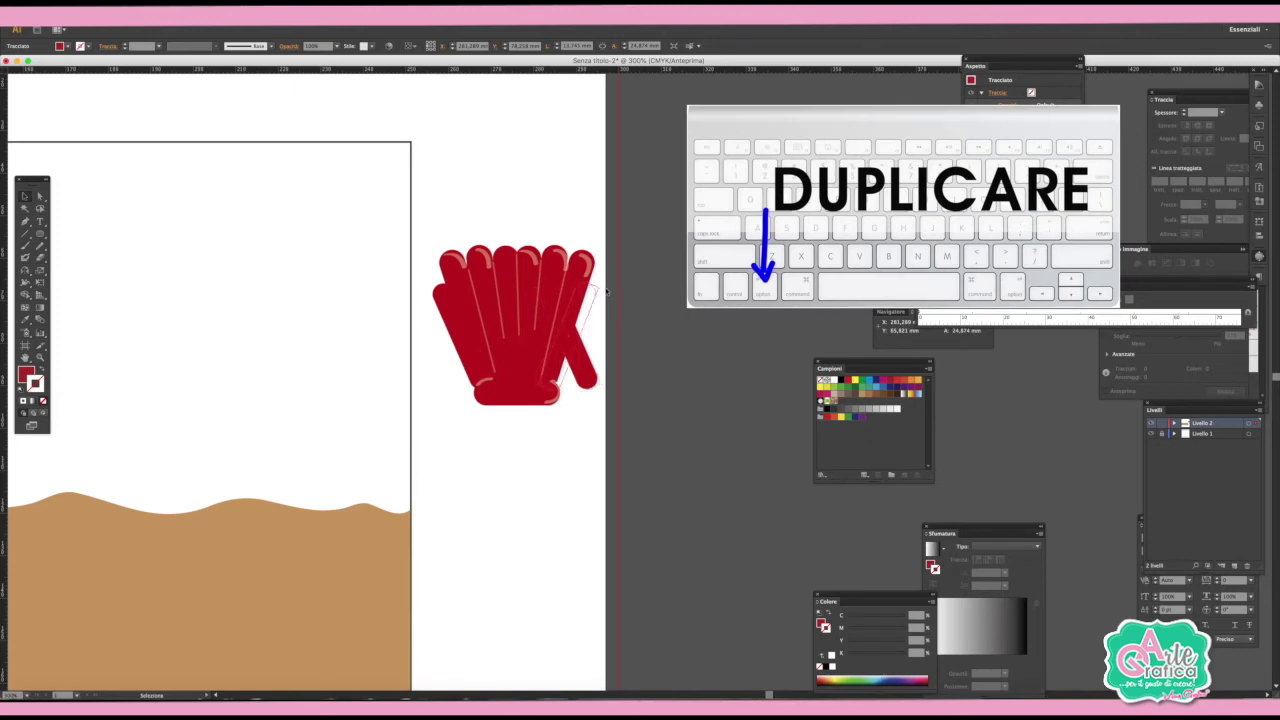
click(606, 291)
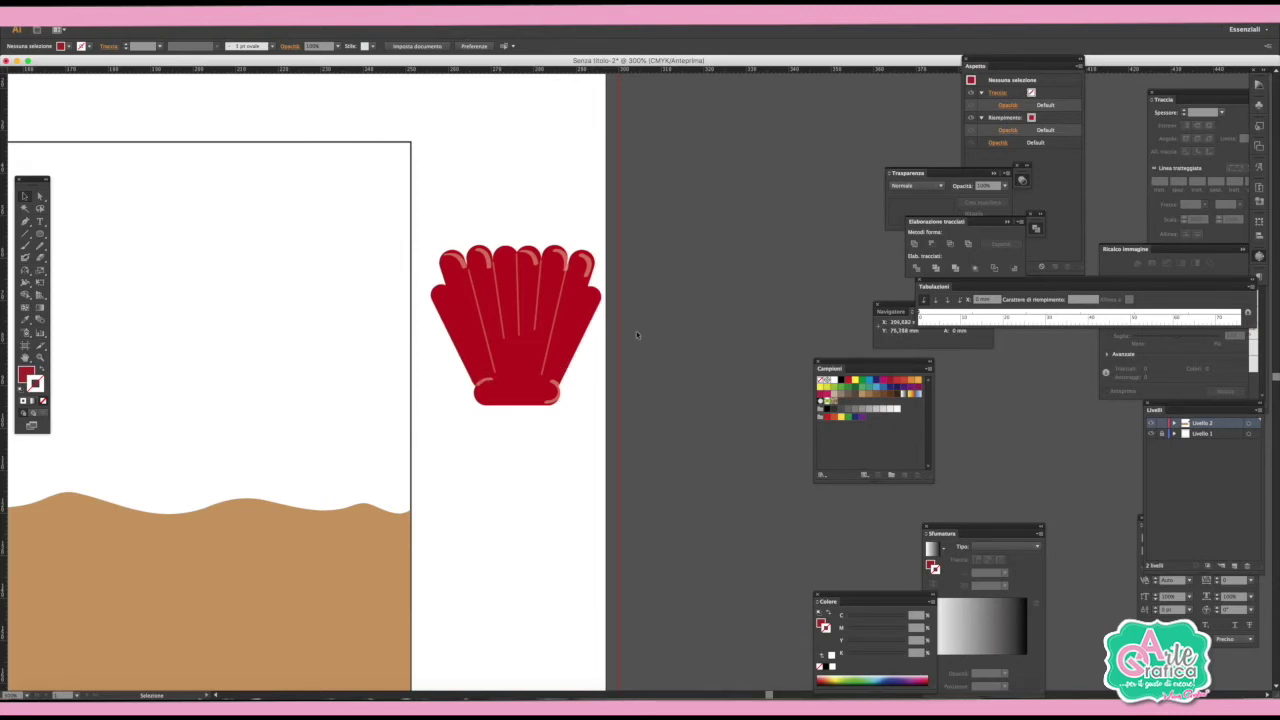
Group the red shell's pieces and move the group onto the right side of the sand.
key(ctrl+minus)
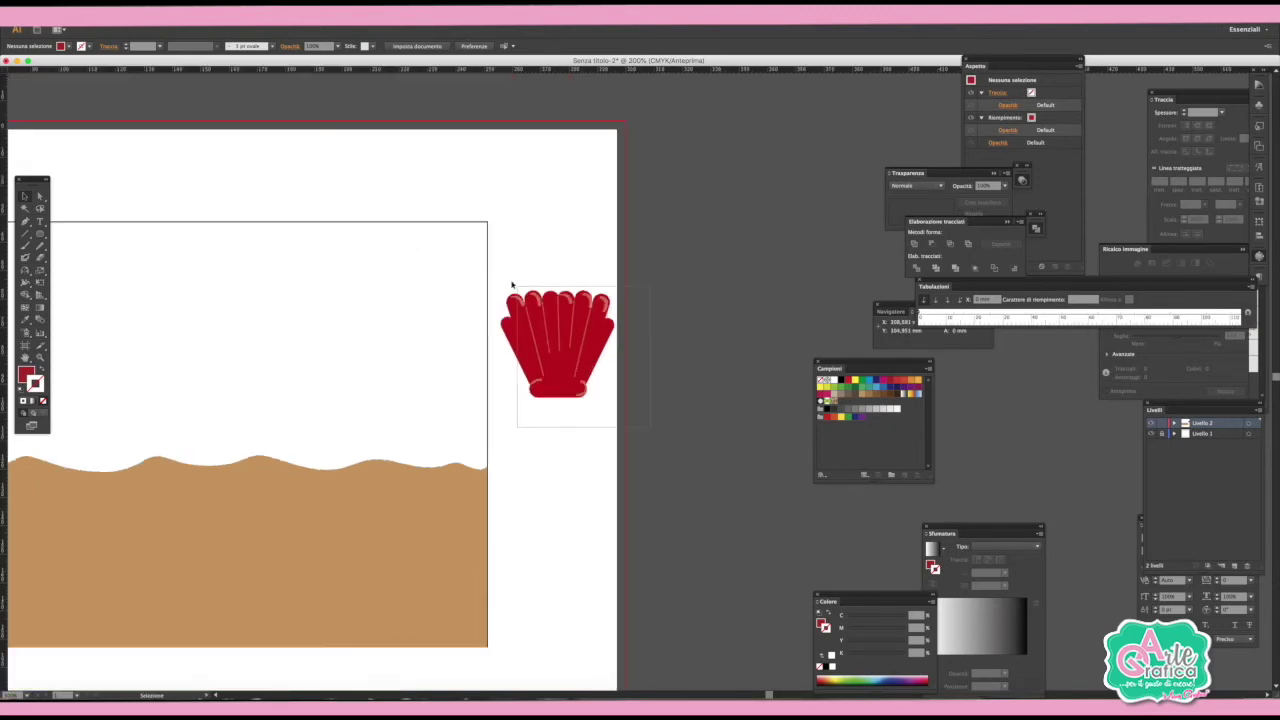
drag(511, 285, 510, 279)
click(110, 15)
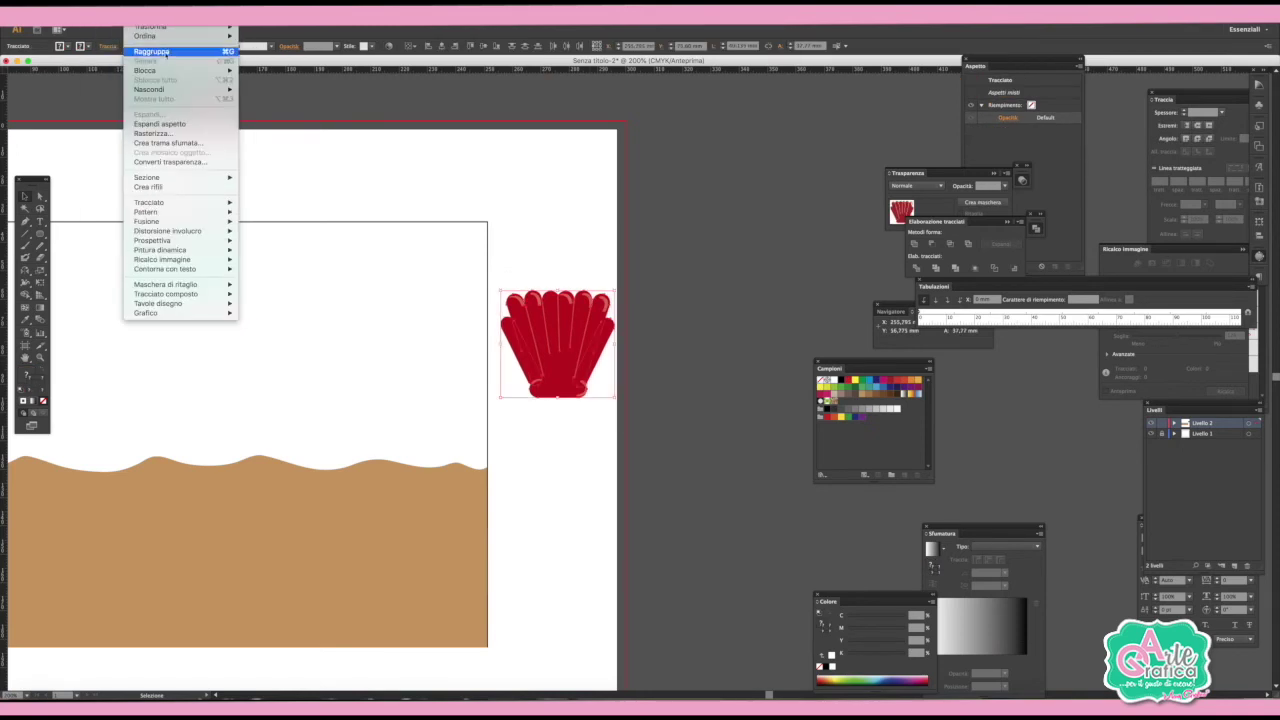
click(160, 51)
mouse_move(650, 268)
mouse_down()
mouse_move(380, 428)
mouse_move(442, 464)
mouse_move(497, 429)
mouse_move(507, 444)
mouse_move(466, 480)
mouse_move(552, 456)
mouse_up()
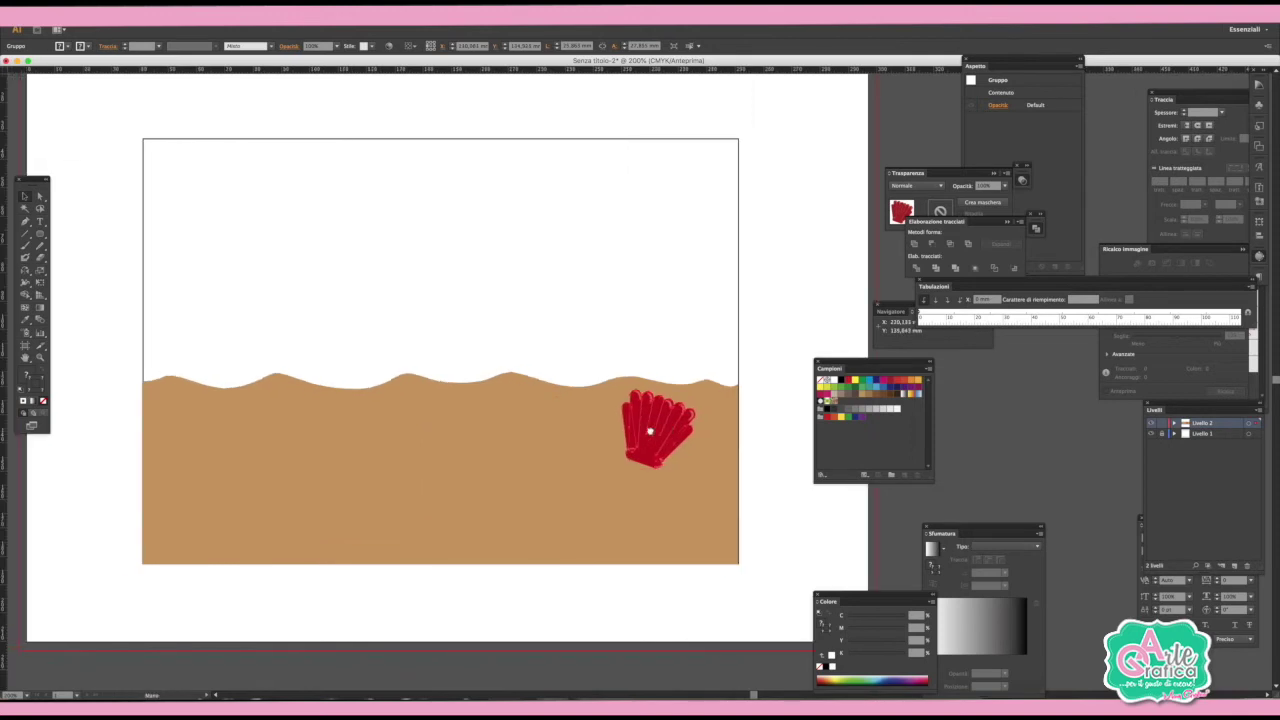
Copy the shell to the left of the sand and brush a stroke under it.
drag(644, 440, 271, 443)
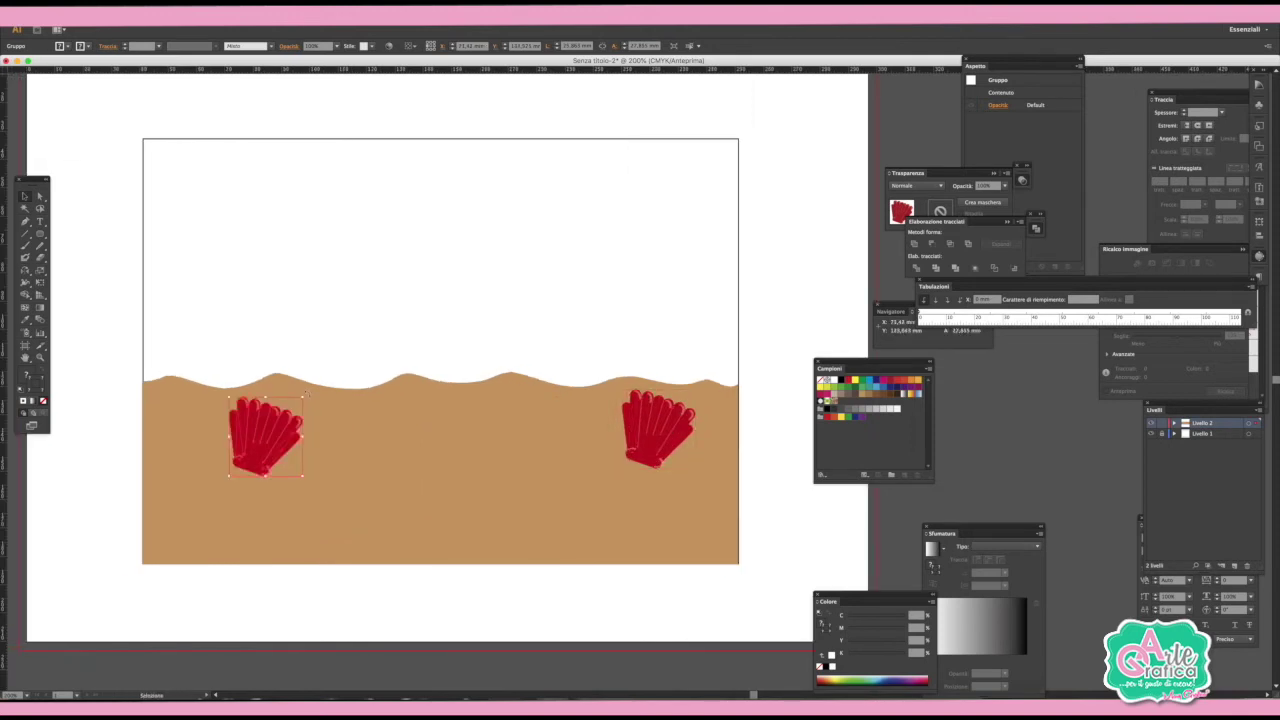
click(441, 427)
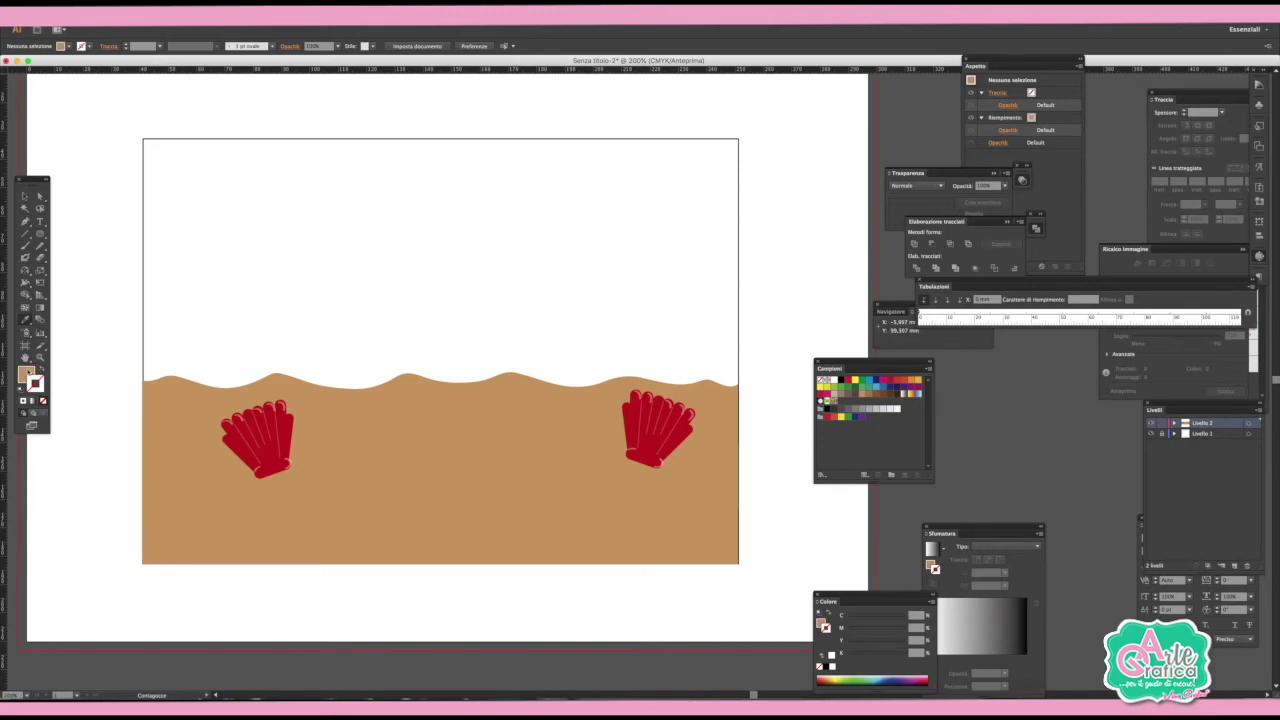
click(26, 258)
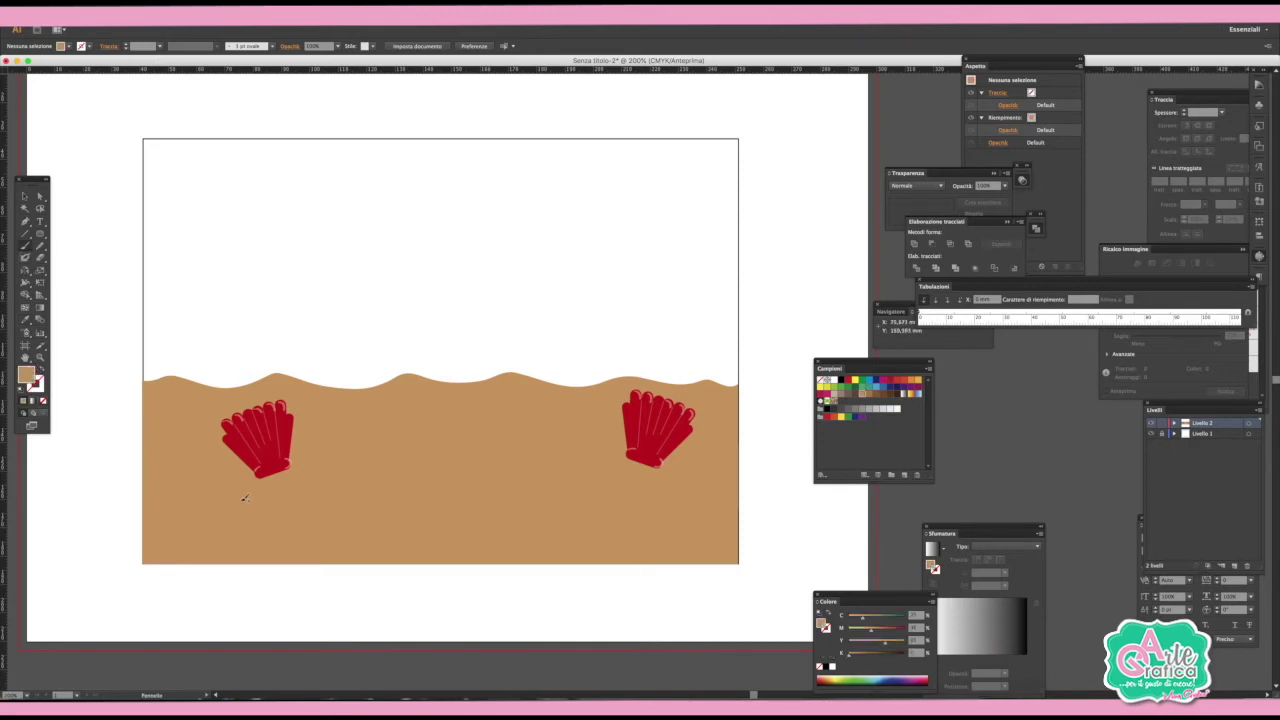
drag(256, 470, 285, 465)
Paint a tan, no-outline sand patch under the left shell and copy it under the right shell.
key(shift+x)
drag(224, 505, 279, 467)
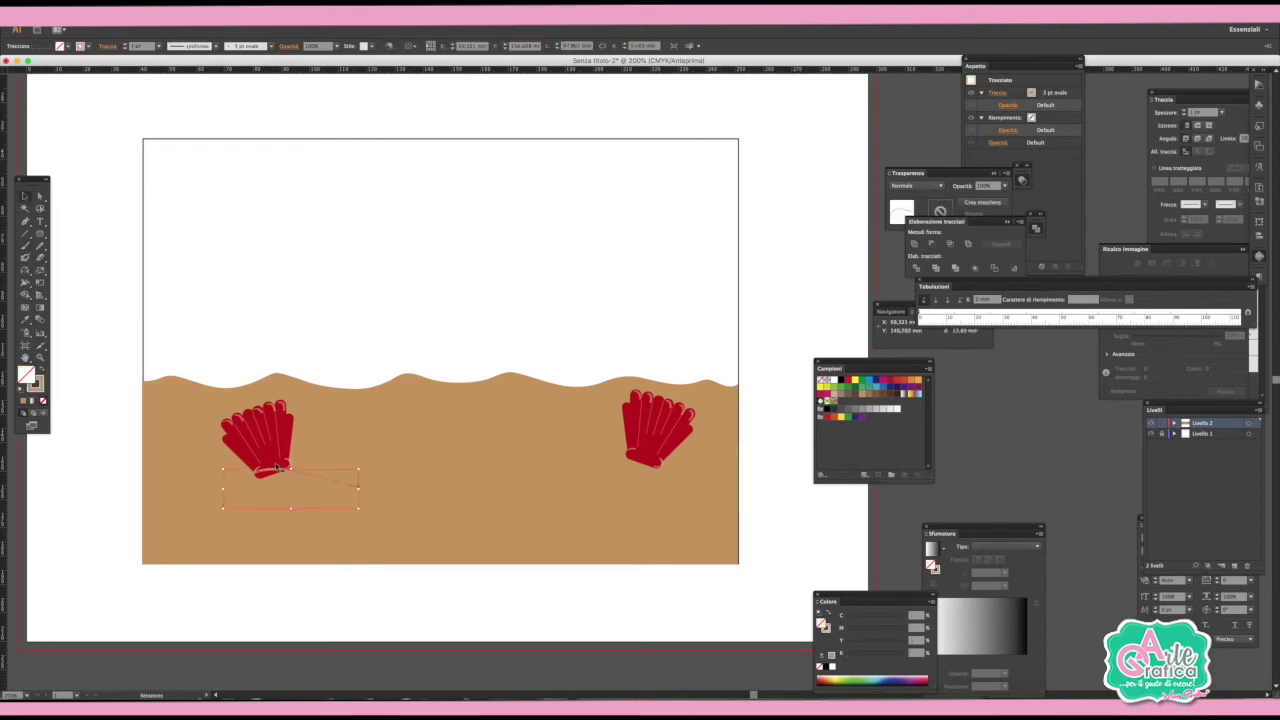
click(40, 371)
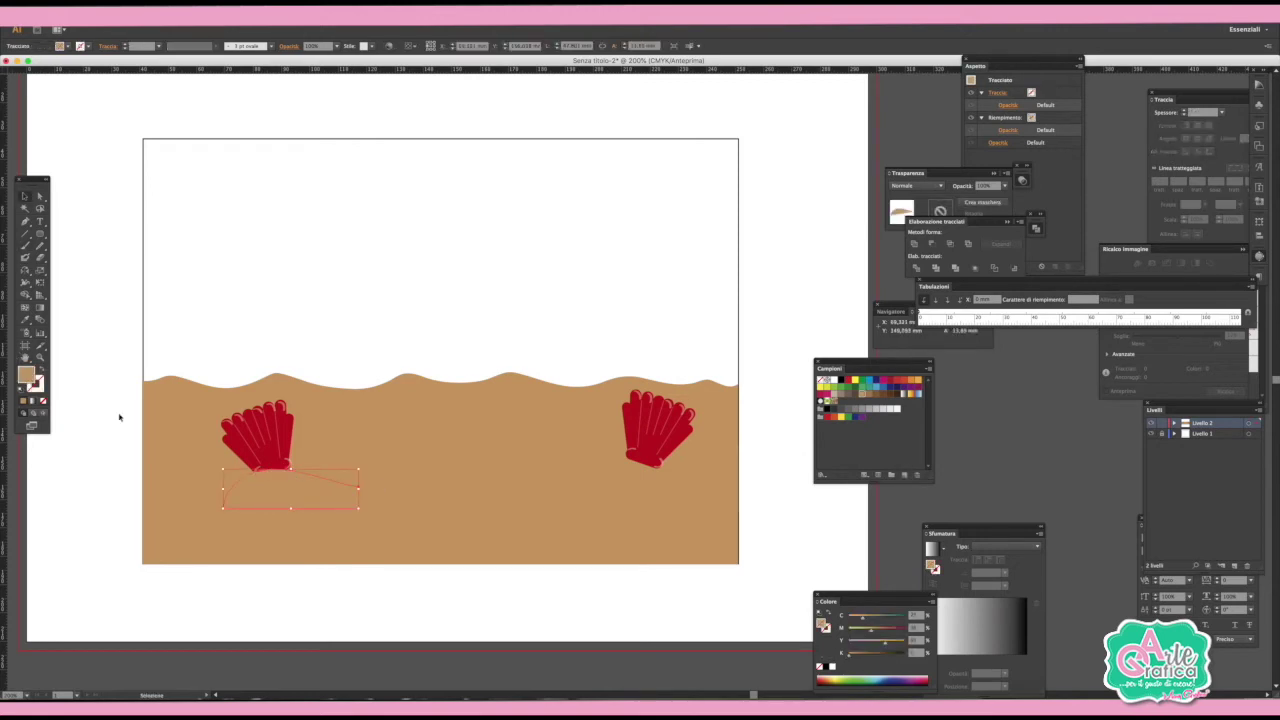
click(512, 615)
drag(281, 480, 419, 488)
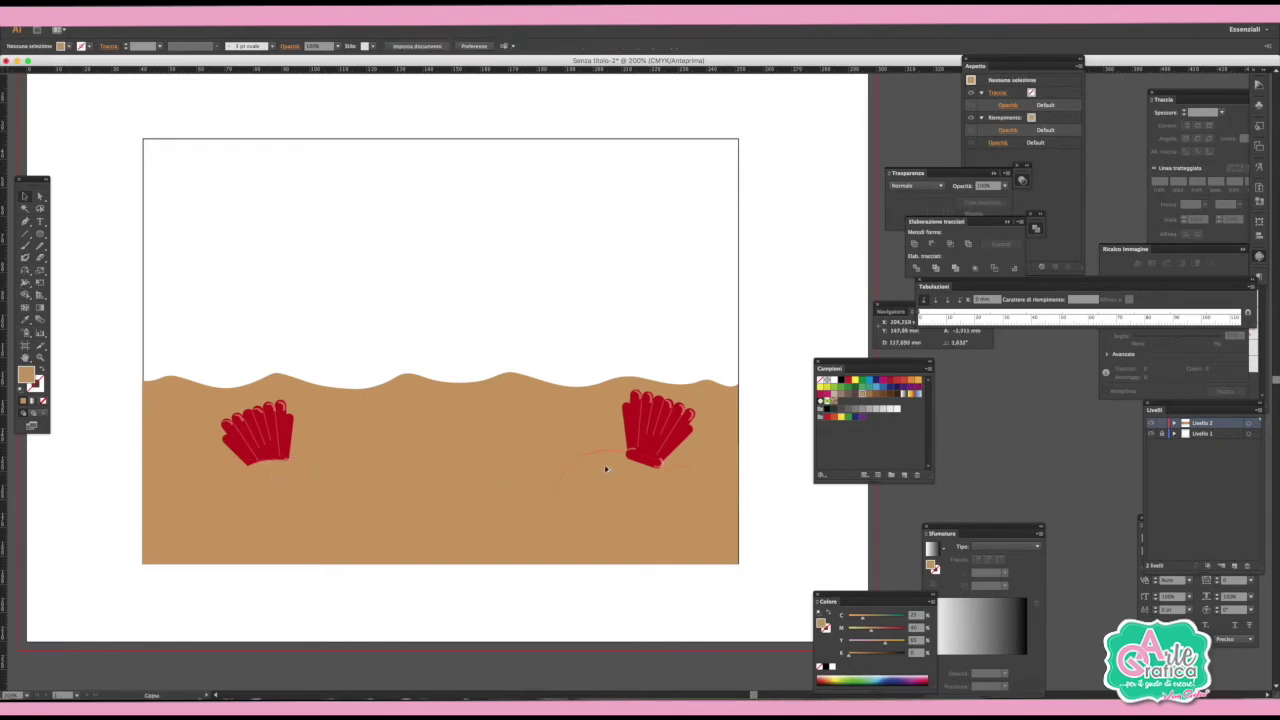
drag(589, 480, 792, 503)
click(792, 503)
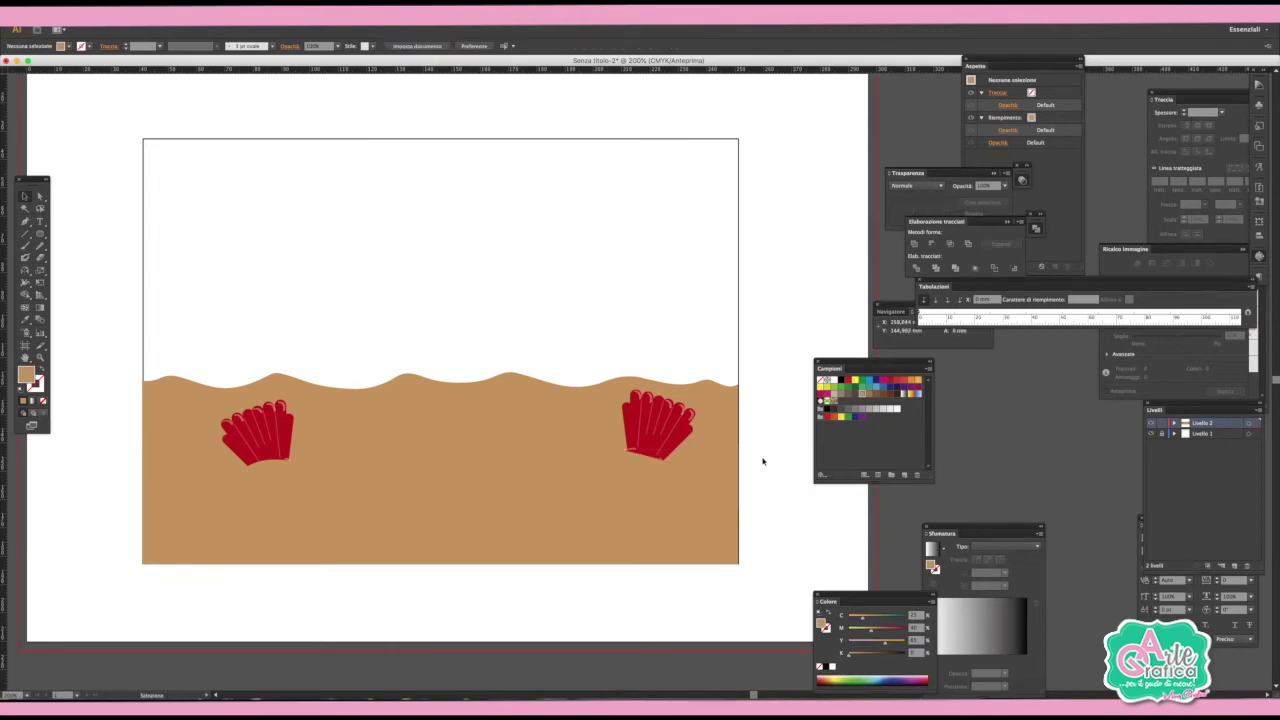
scroll(762, 461, right, 2)
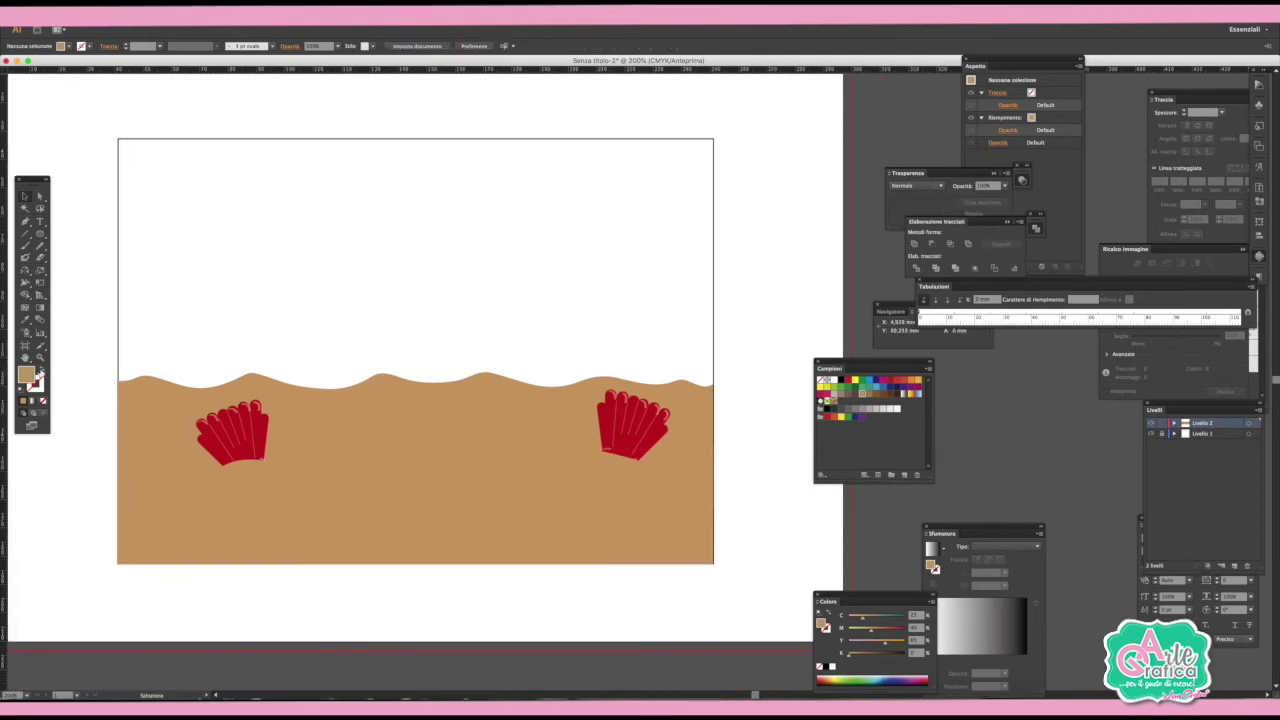
Brush thin brown curves under the right and left shells.
key(shift+x)
click(26, 246)
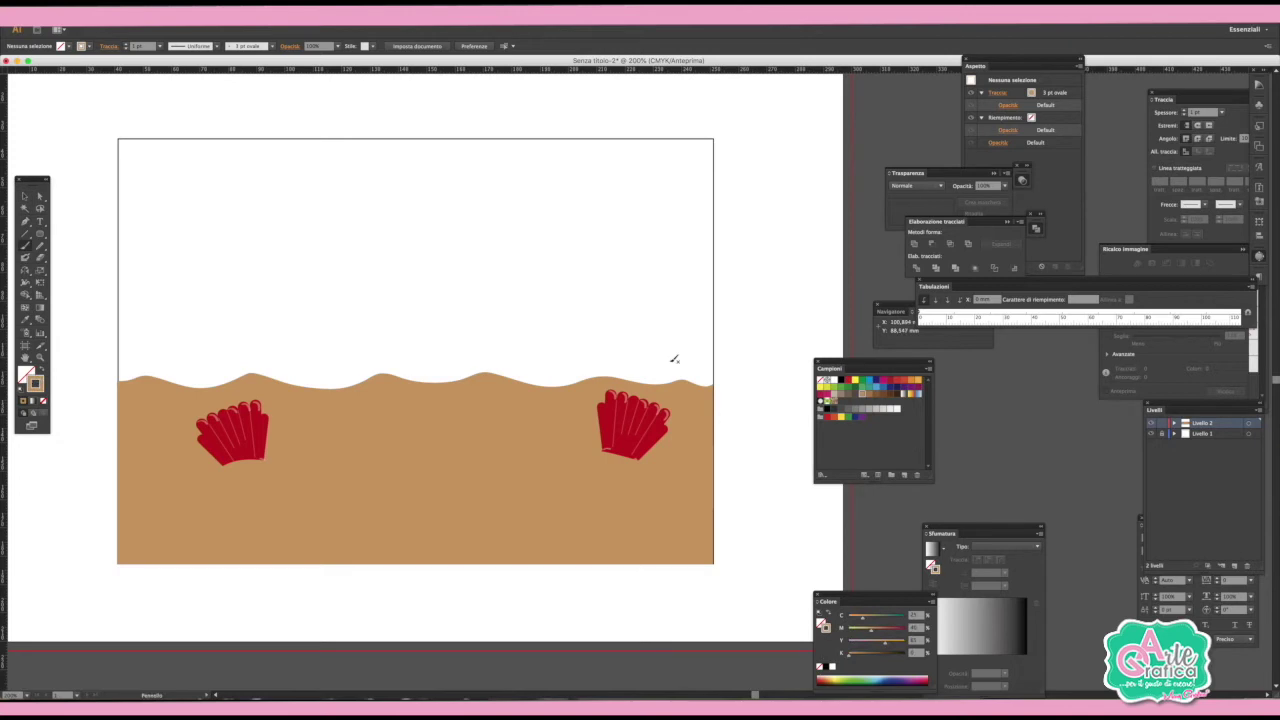
click(870, 393)
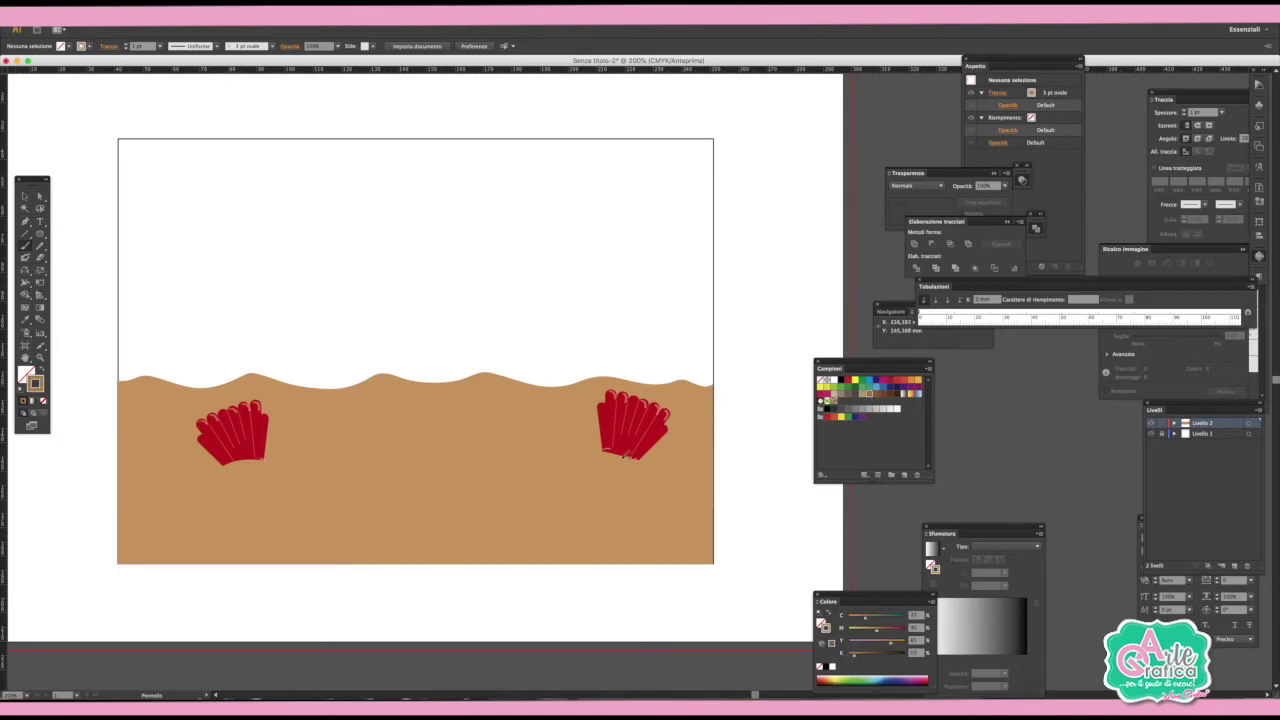
drag(690, 461, 690, 463)
drag(262, 459, 343, 479)
Brush a 5 pt brown line across the full top edge of the sand.
click(125, 44)
click(125, 44)
click(125, 44)
click(125, 44)
drag(113, 381, 719, 381)
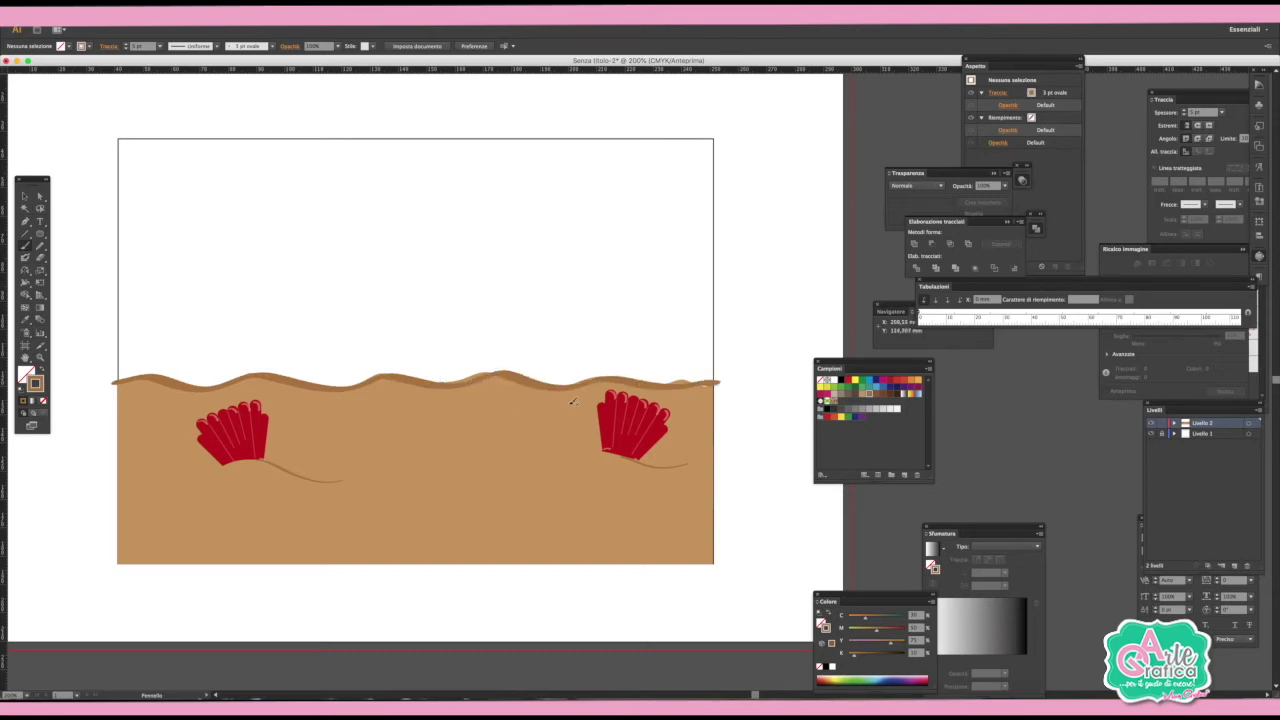
click(26, 196)
click(664, 326)
Fill the background rectangle with a blue swatch, then lower the Cyan slider for a pale sky.
click(27, 374)
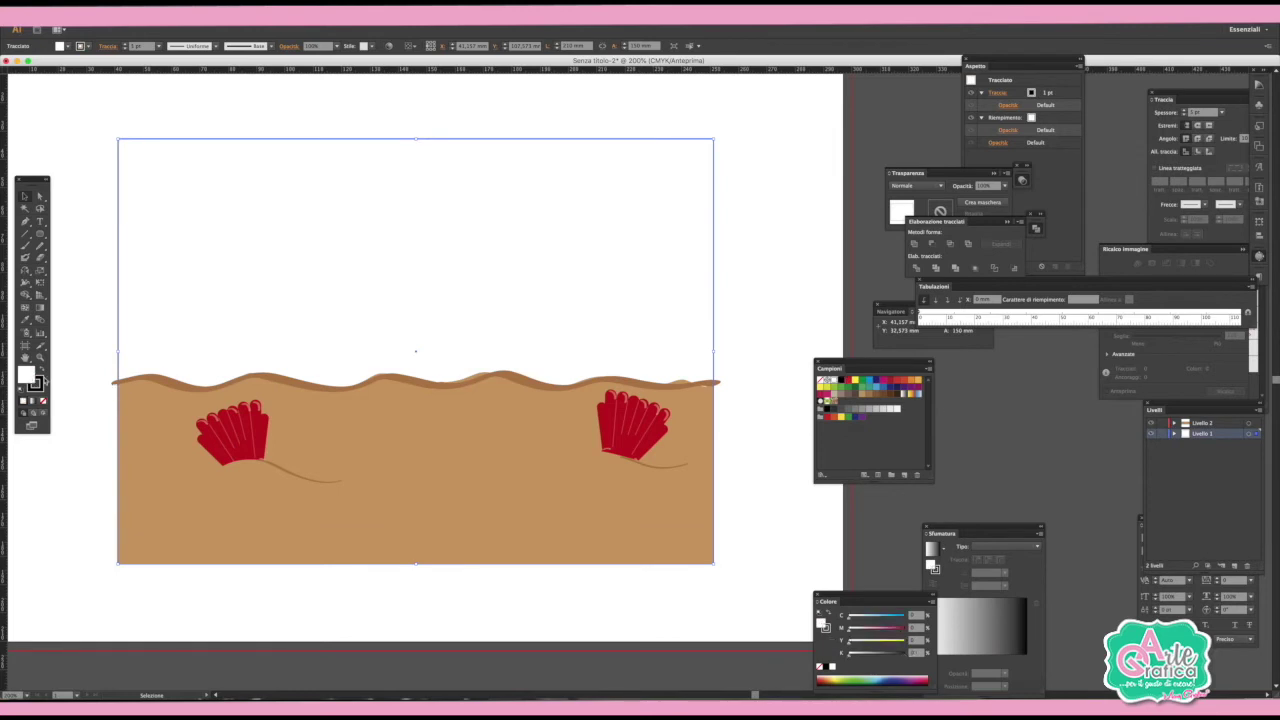
click(873, 386)
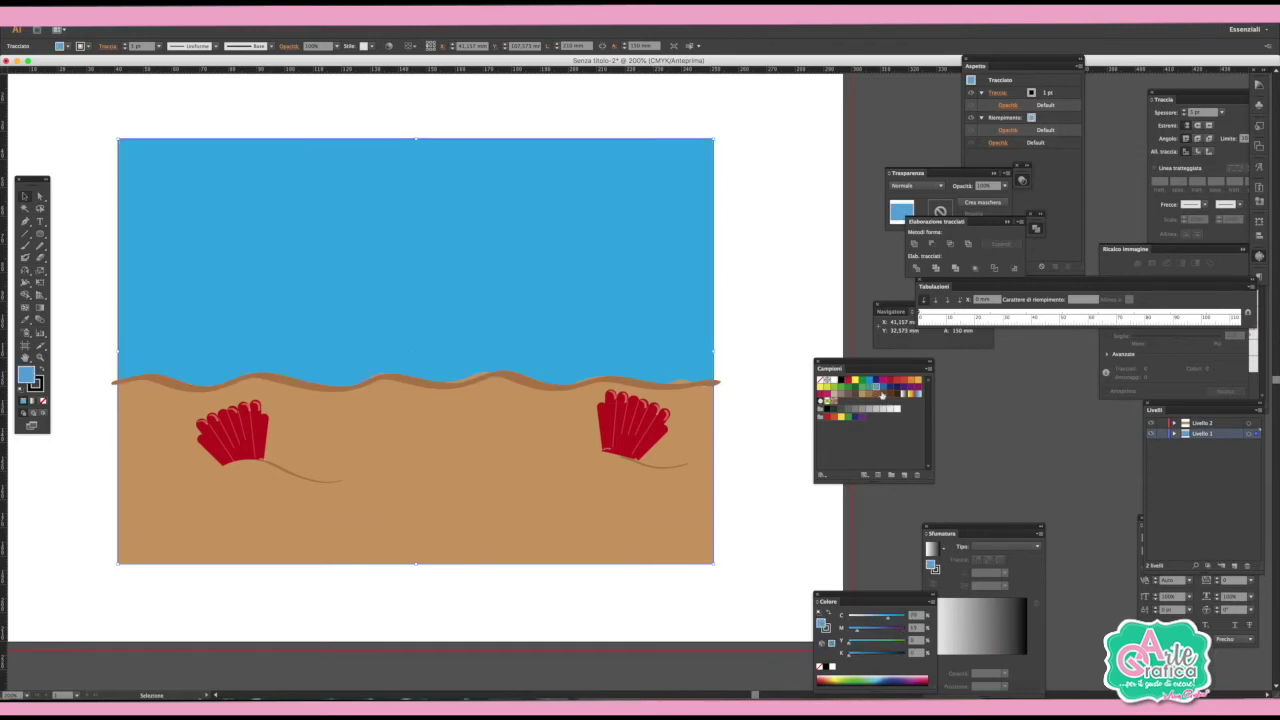
drag(888, 618, 855, 628)
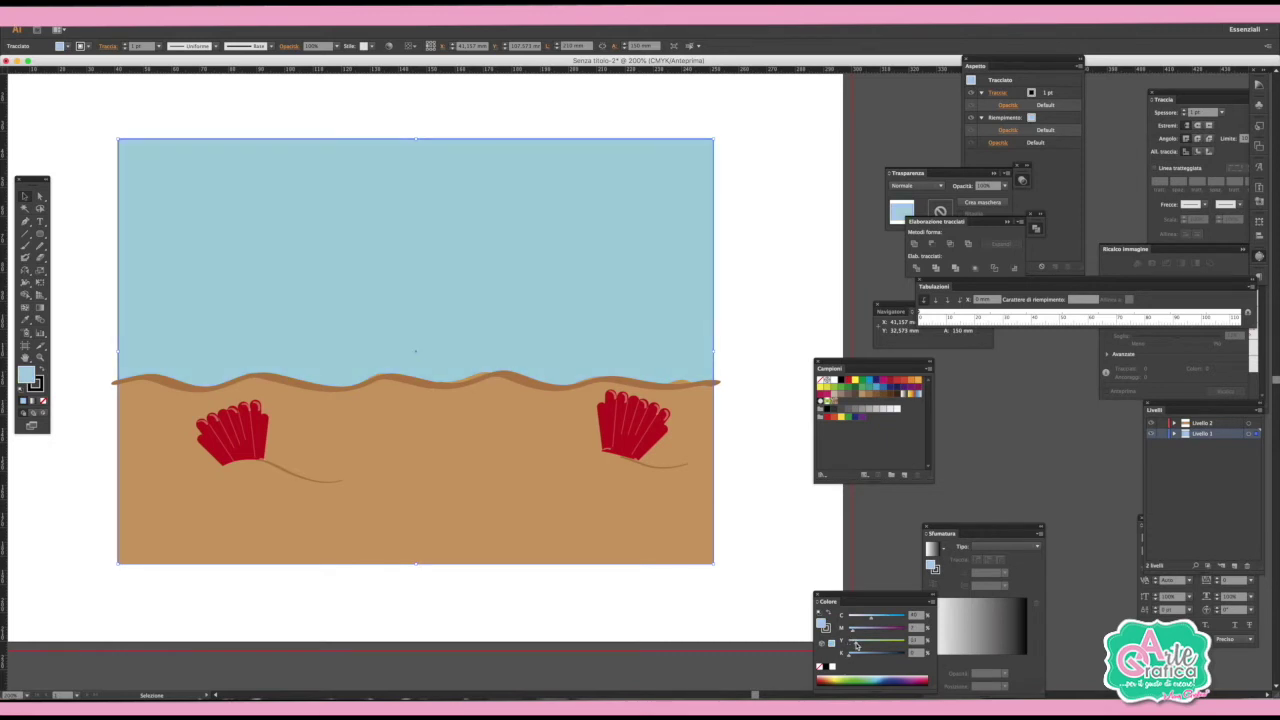
click(766, 533)
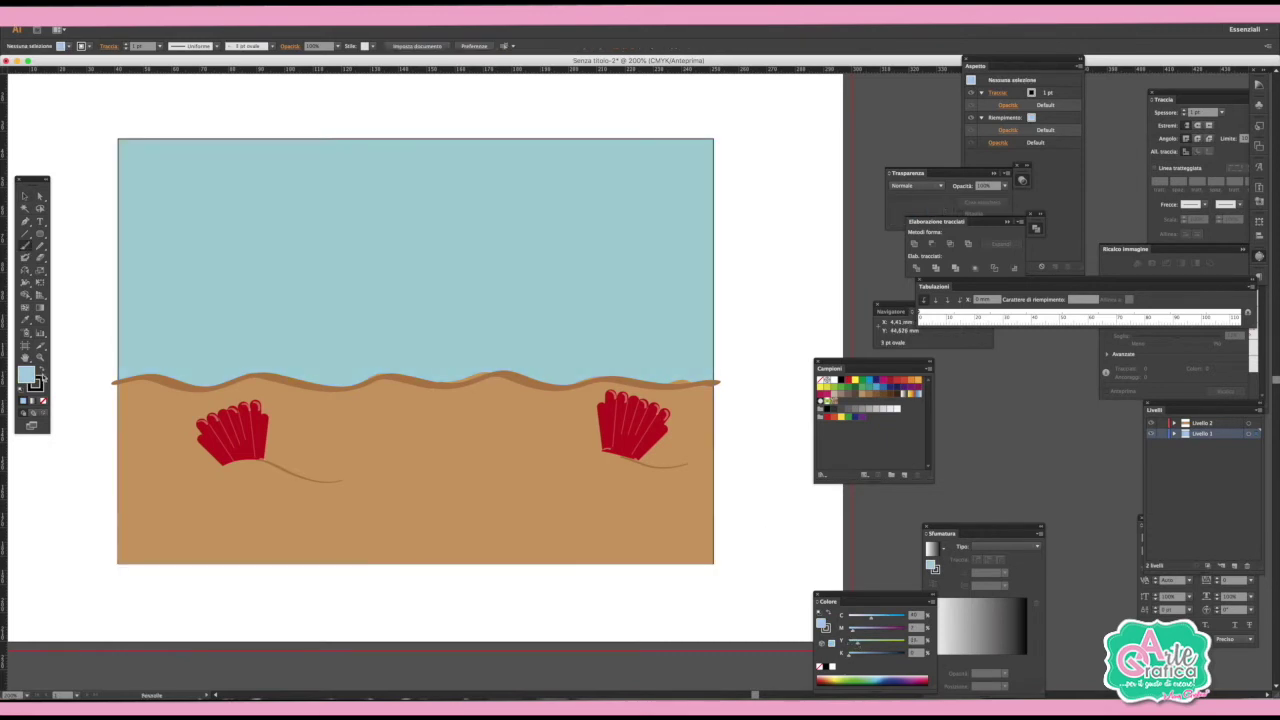
Brush white wave lines in the sky and set both waves to 30% opacity.
click(39, 389)
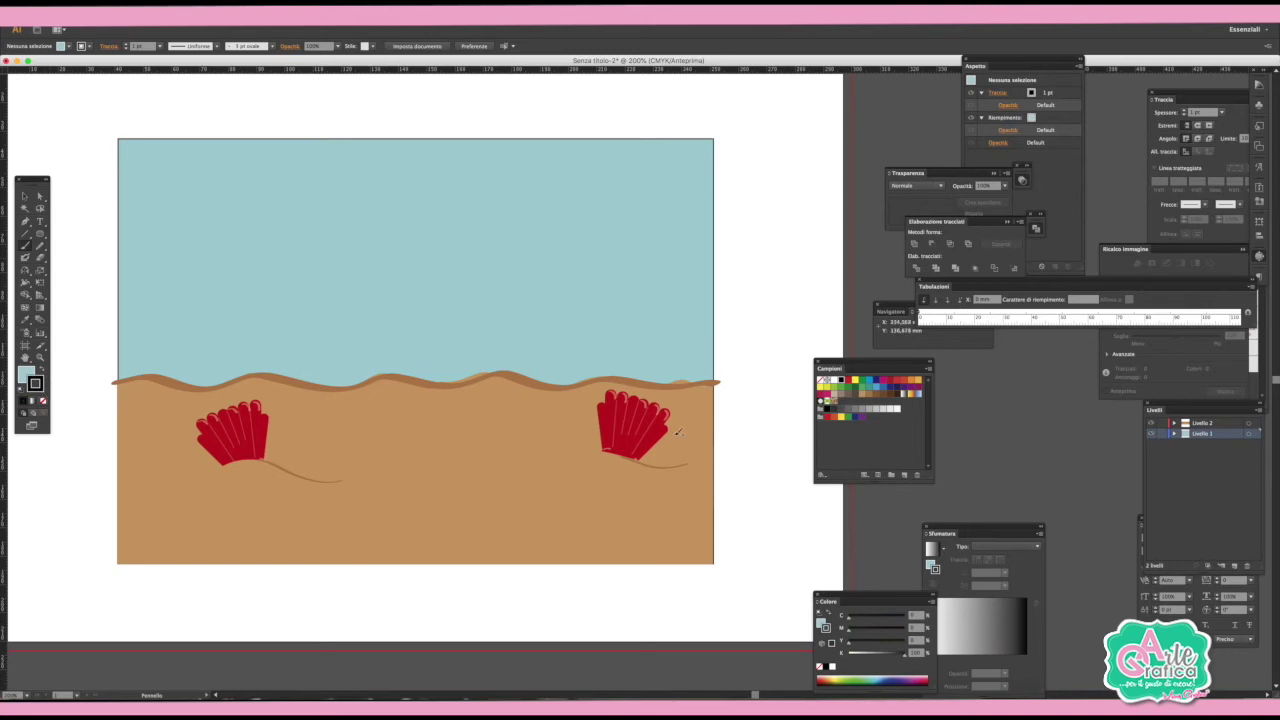
click(831, 666)
mouse_move(173, 283)
mouse_down()
mouse_move(195, 270)
mouse_move(276, 286)
mouse_move(349, 270)
mouse_move(398, 283)
mouse_move(686, 271)
mouse_up()
key(v)
click(323, 285)
shift+click(500, 267)
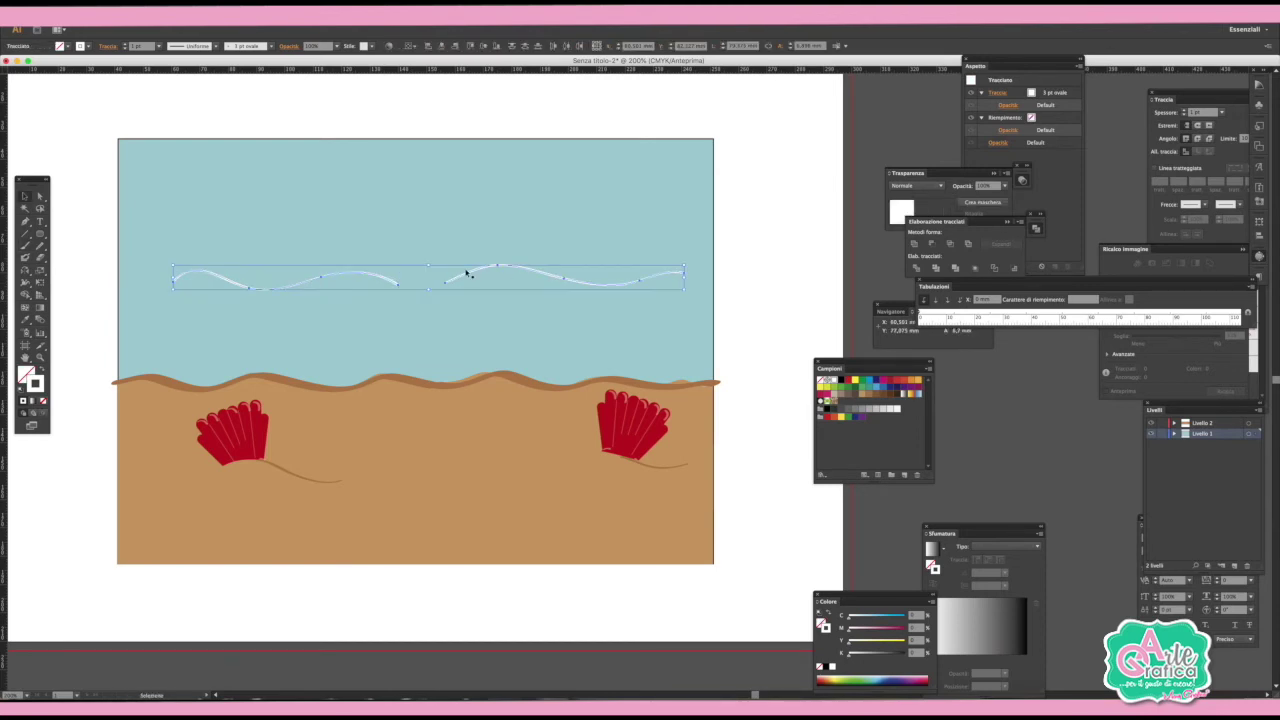
click(337, 46)
click(350, 92)
click(780, 153)
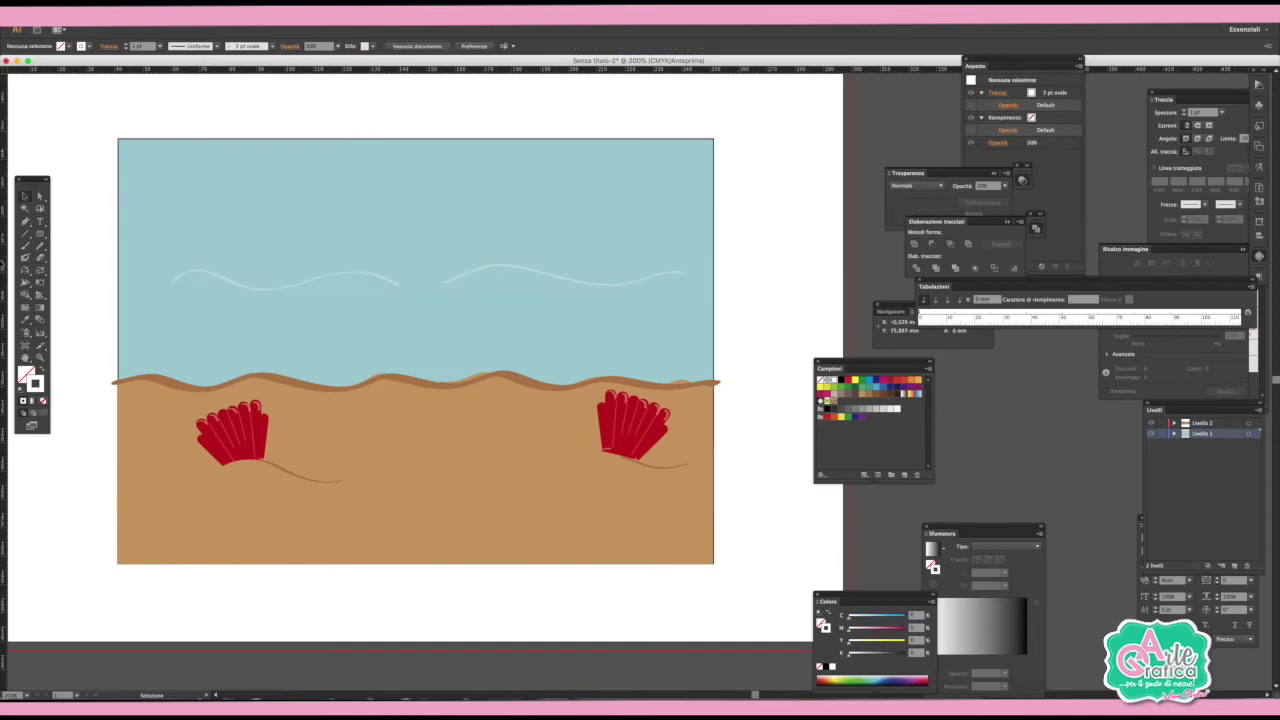
Brush white and blue surf strokes along the shoreline and draw a five-point star in the sky.
click(25, 244)
mouse_move(146, 370)
mouse_down()
mouse_move(114, 378)
mouse_move(720, 378)
mouse_up()
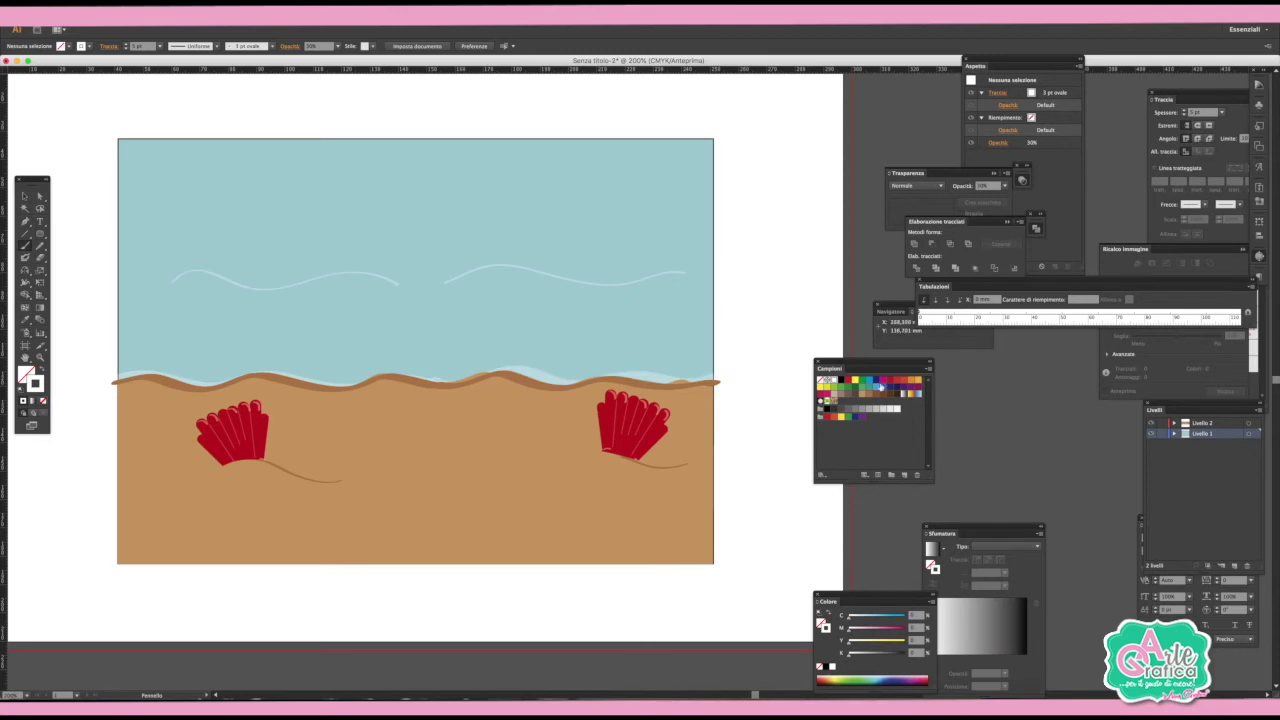
mouse_move(716, 372)
mouse_down()
mouse_move(434, 380)
mouse_move(106, 364)
mouse_up()
click(25, 196)
drag(40, 233, 95, 281)
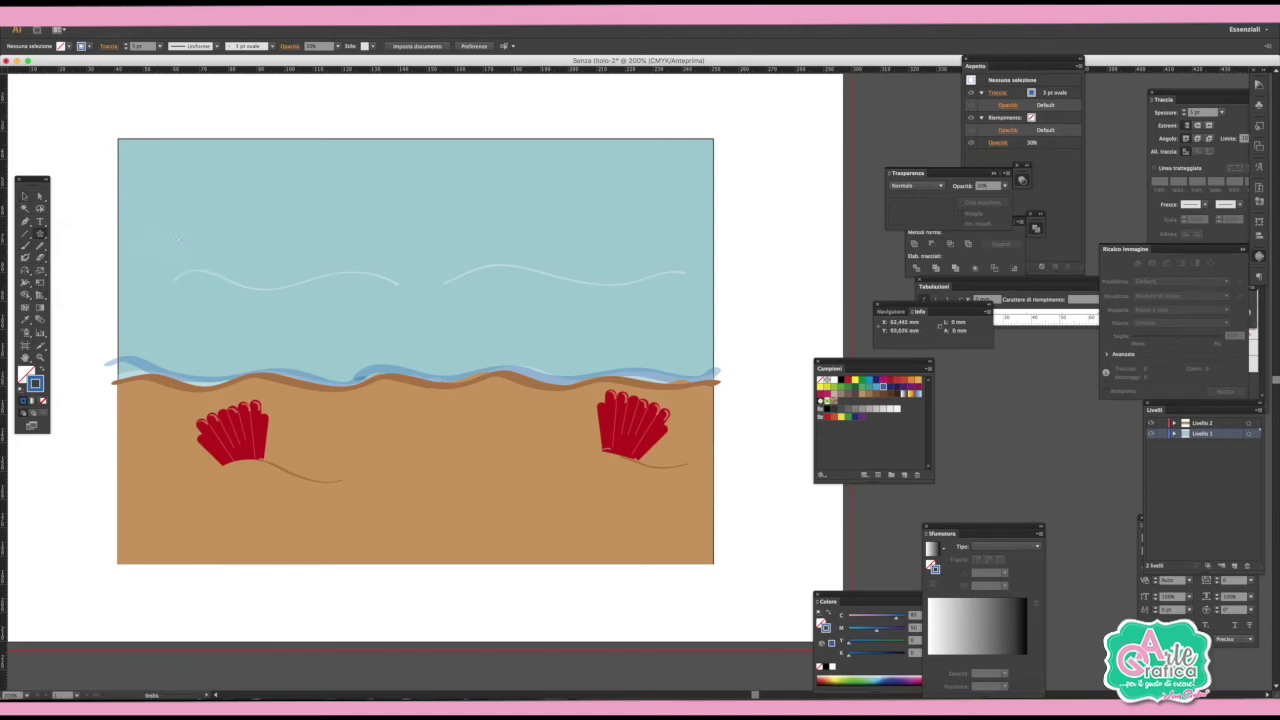
drag(184, 218, 184, 170)
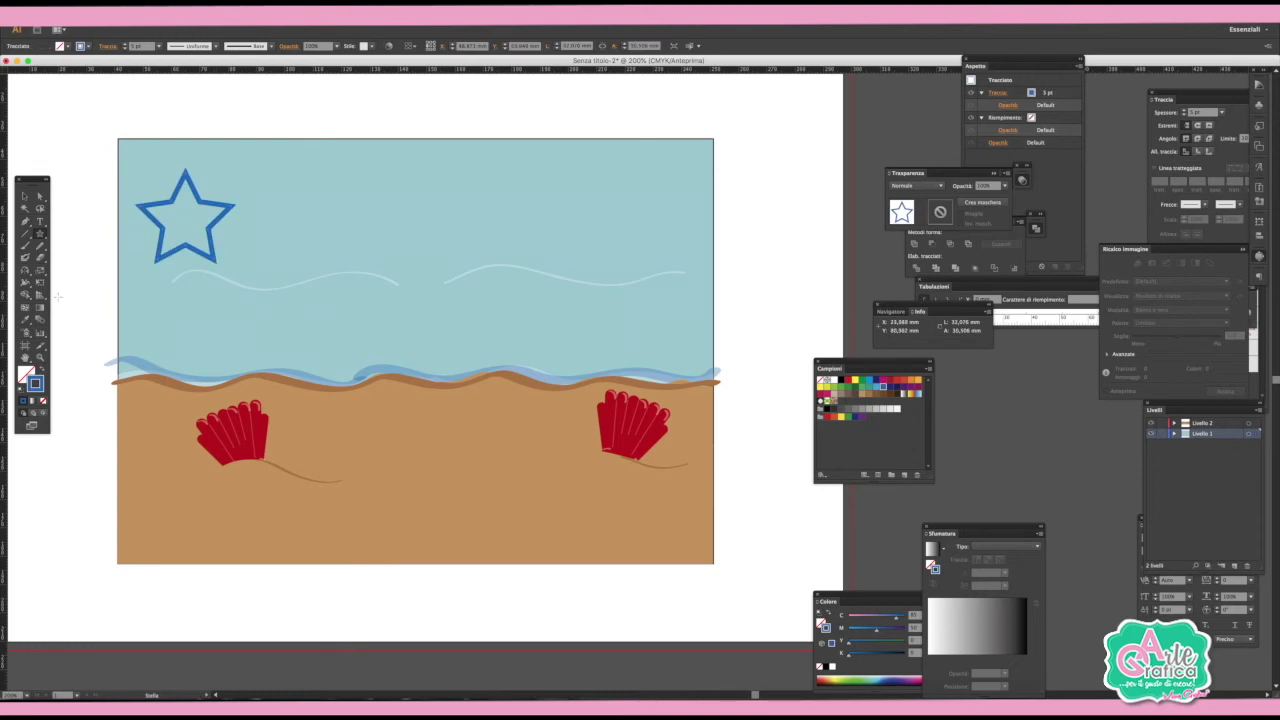
Fill the star orange instead of a blue outline and zoom in on it.
click(41, 368)
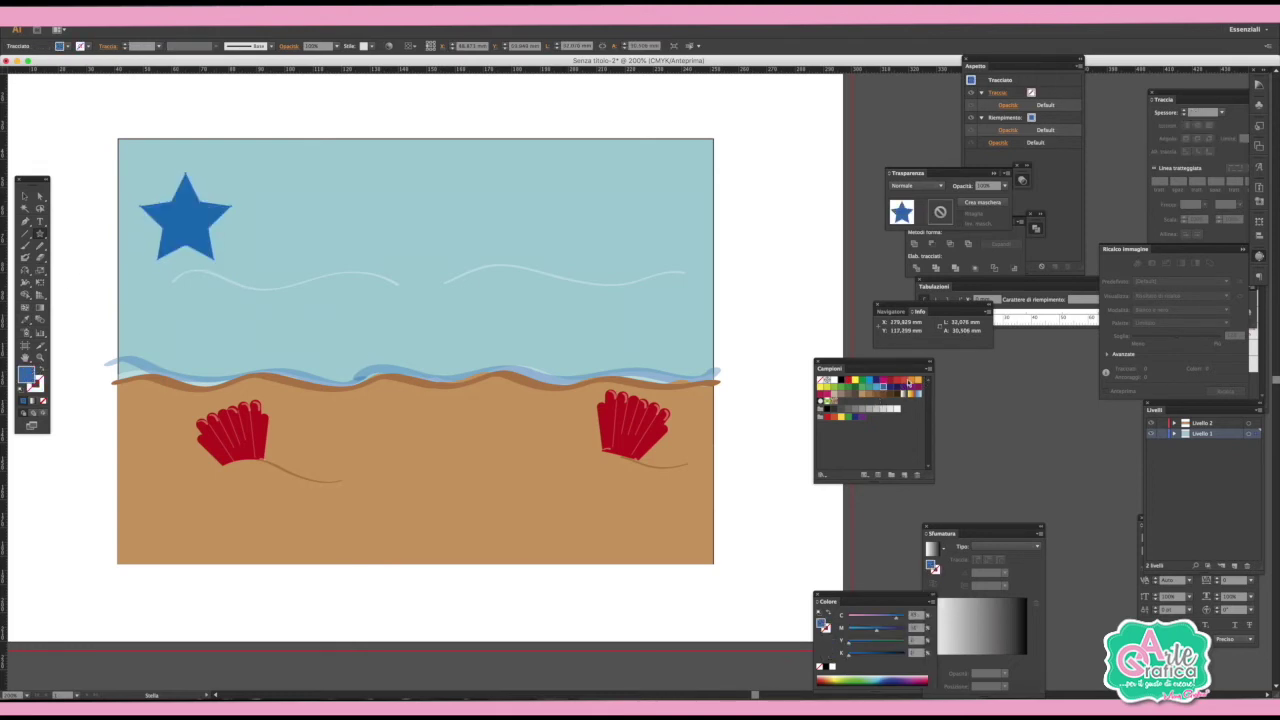
click(911, 385)
click(25, 196)
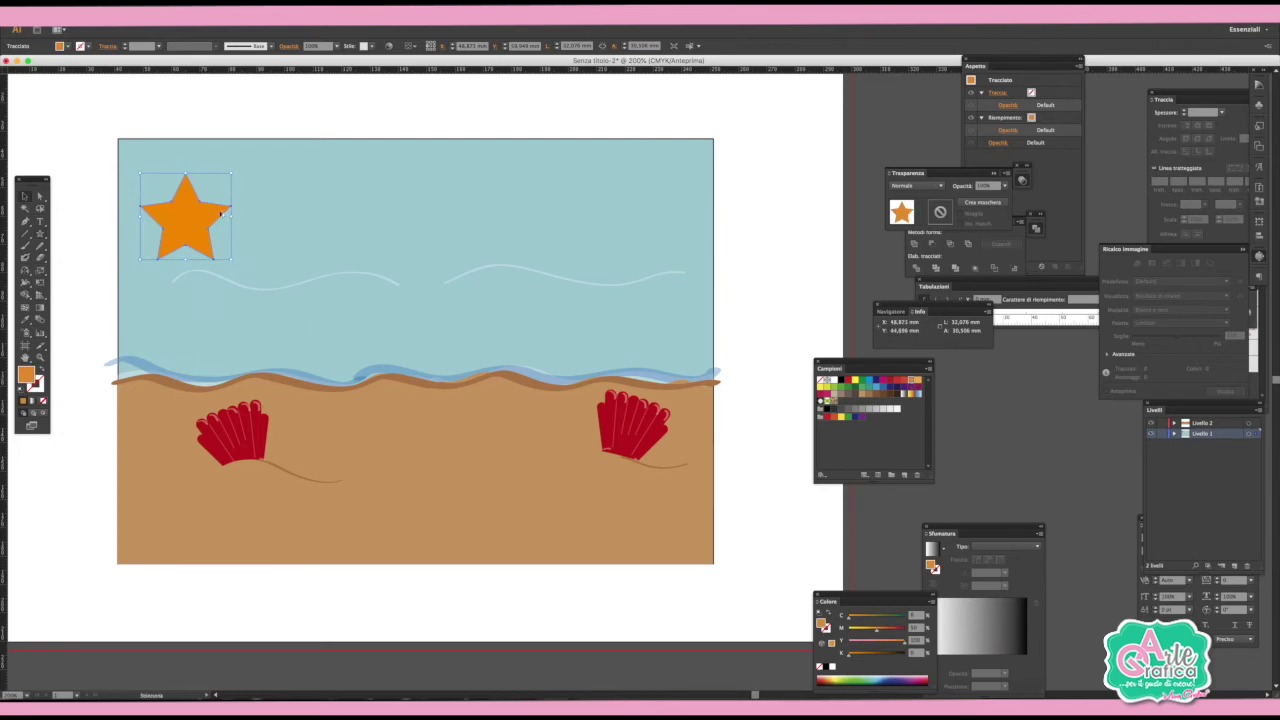
scroll(220, 213, up, 2)
scroll(220, 213, up, 4)
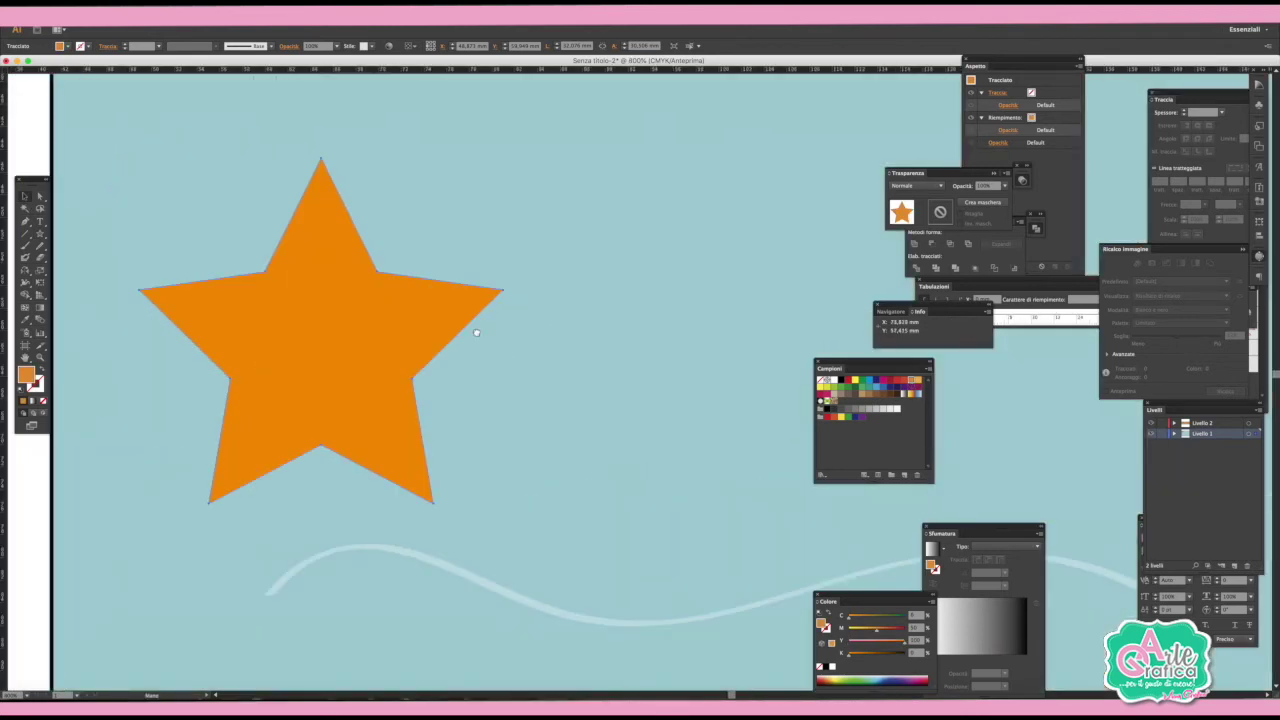
drag(246, 221, 478, 338)
Set the Eraser to 1 pt and trim all five star tips blunt.
click(40, 257)
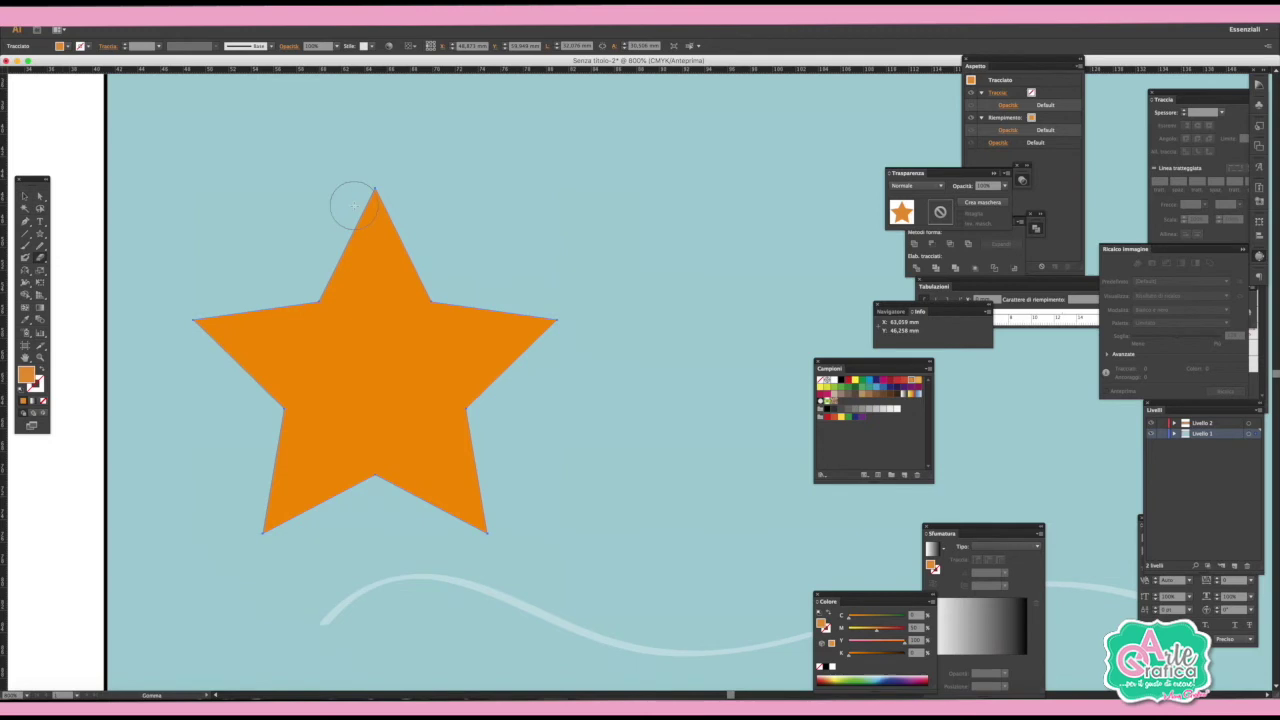
double_click(40, 257)
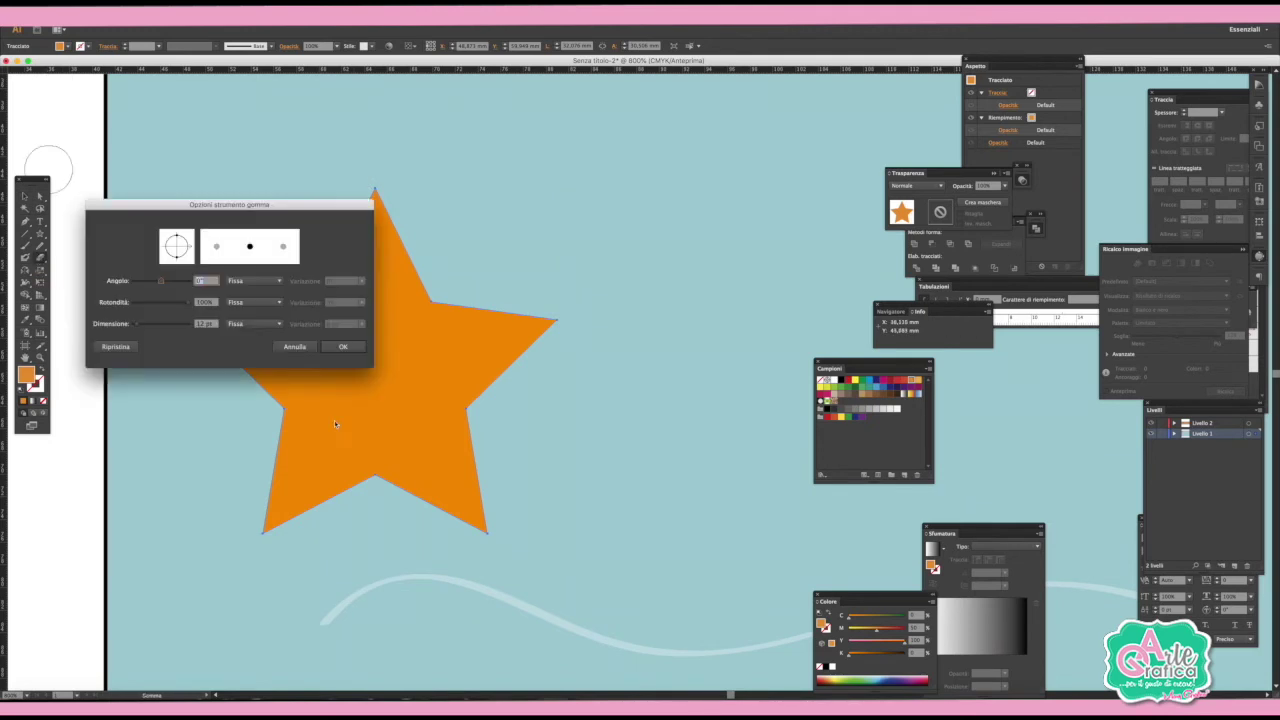
drag(138, 326, 134, 326)
click(343, 347)
mouse_move(360, 197)
mouse_down()
mouse_move(408, 200)
mouse_move(392, 211)
mouse_up()
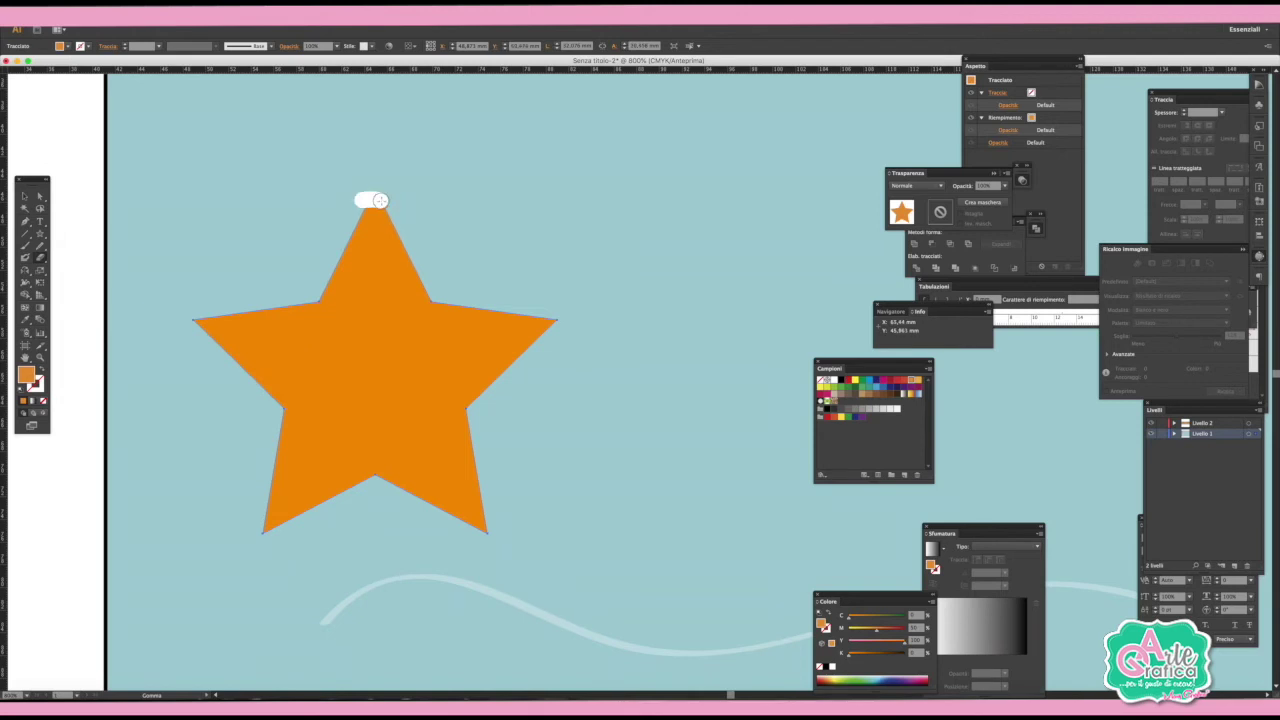
mouse_move(549, 307)
mouse_down()
mouse_move(543, 338)
mouse_move(540, 318)
mouse_up()
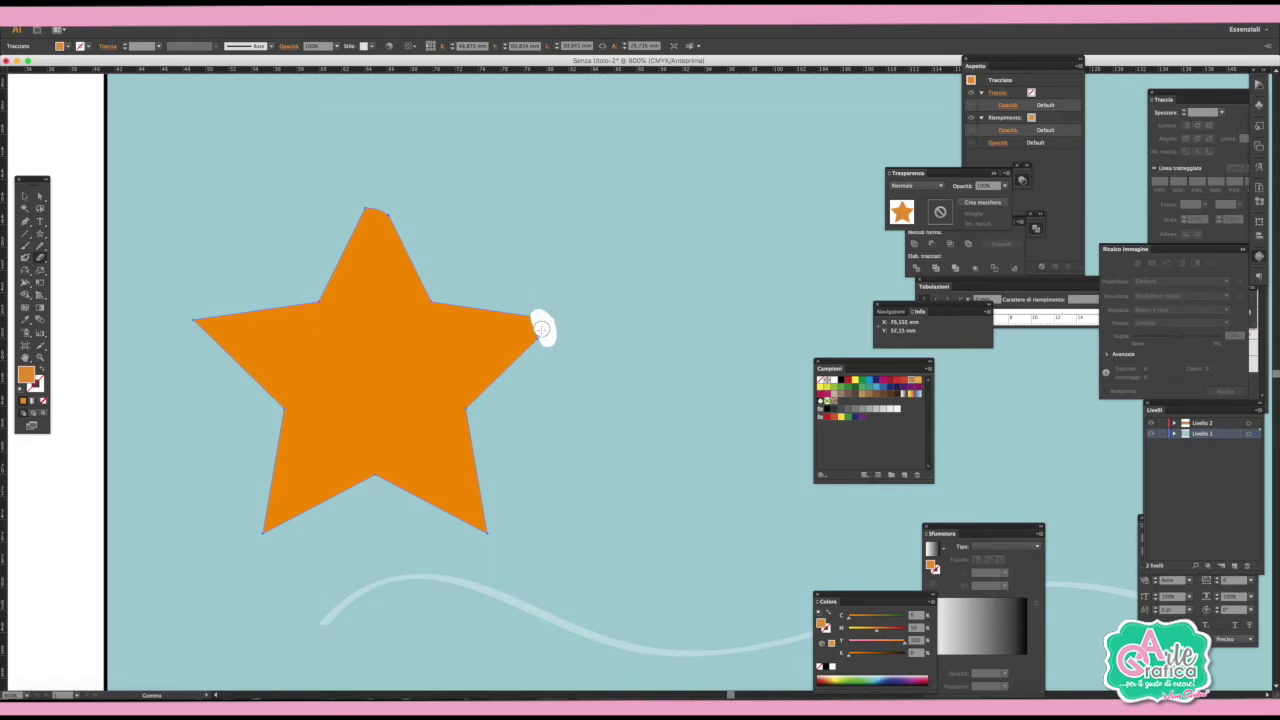
drag(497, 527, 472, 520)
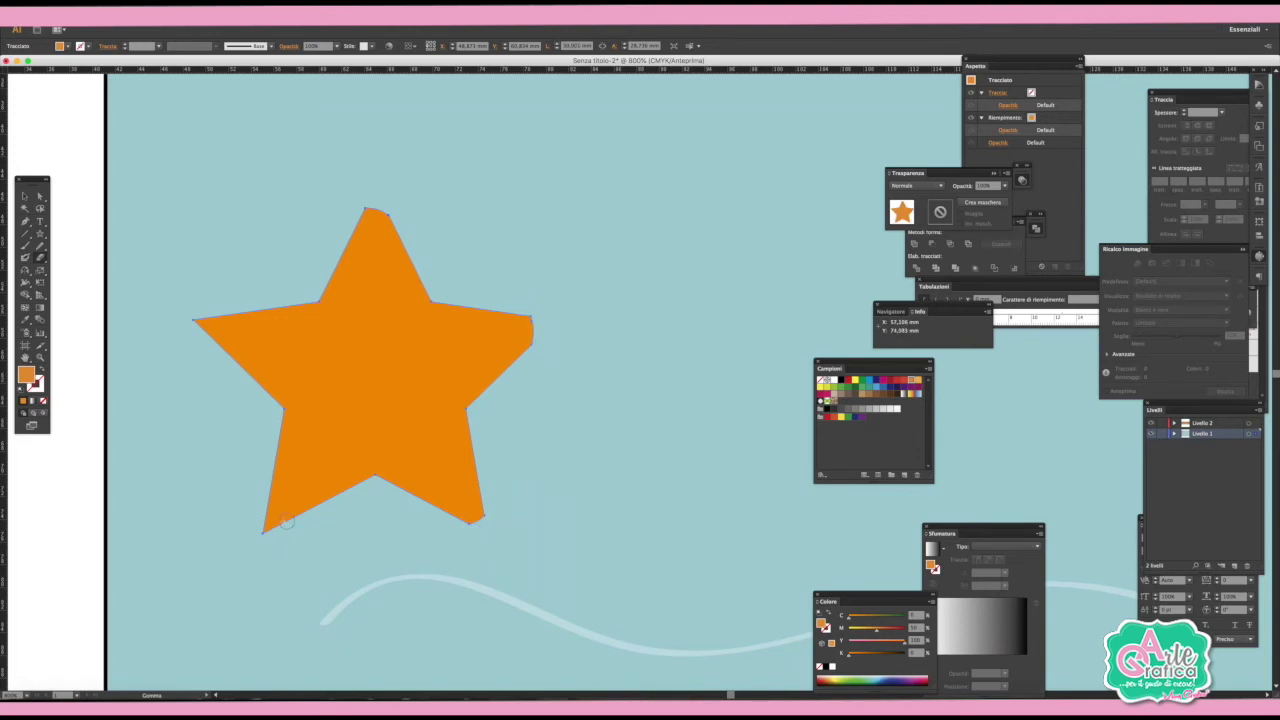
drag(253, 518, 255, 515)
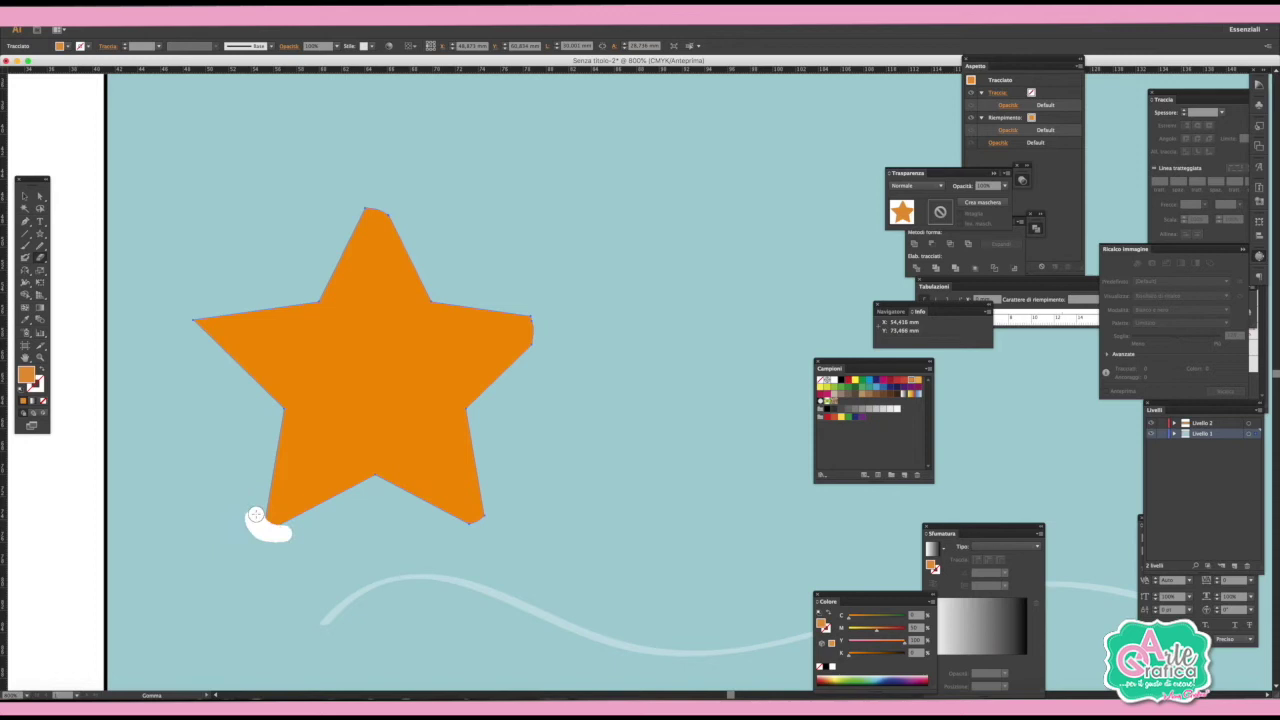
drag(194, 300, 204, 314)
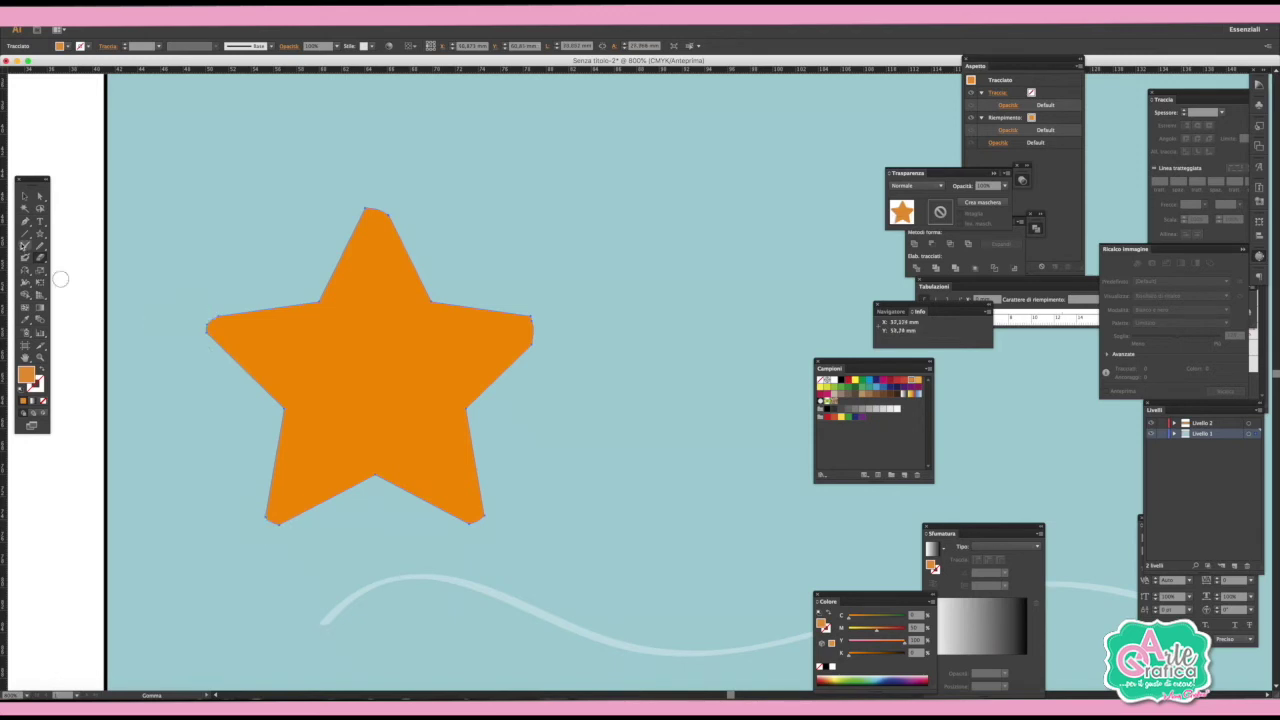
click(40, 234)
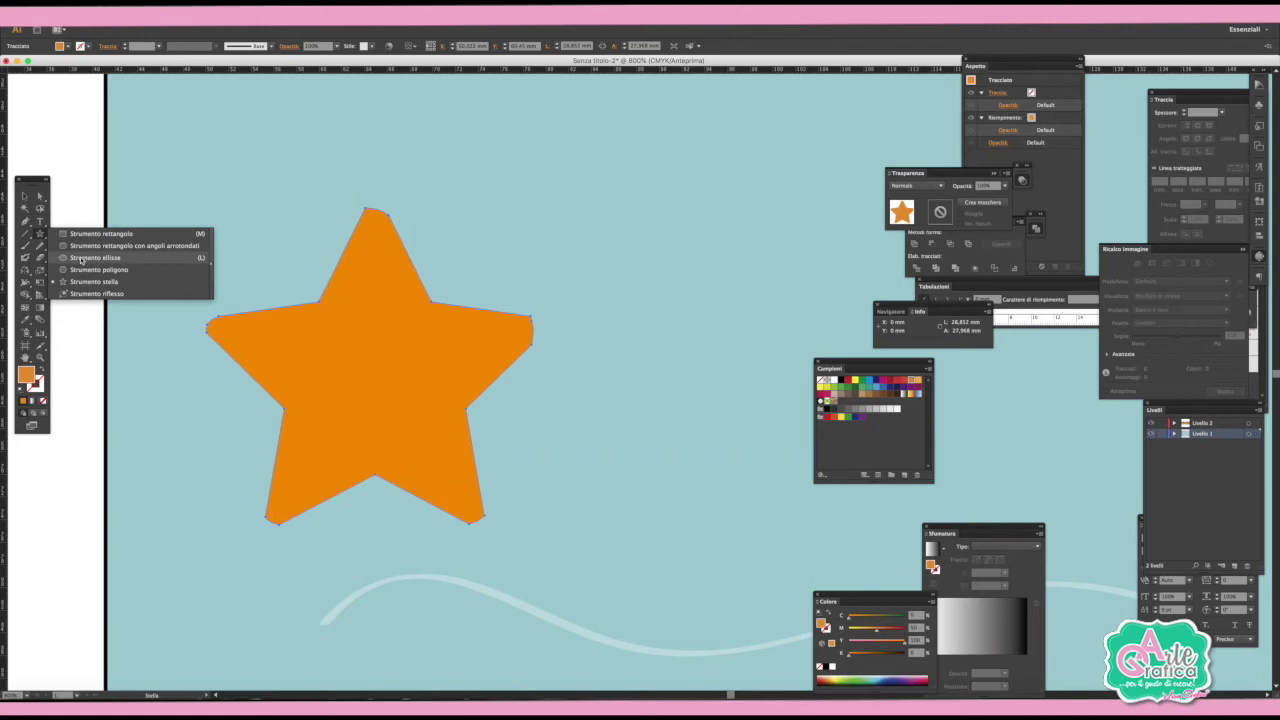
Draw a small circle on the starfish with a darker orange-red outline.
click(81, 259)
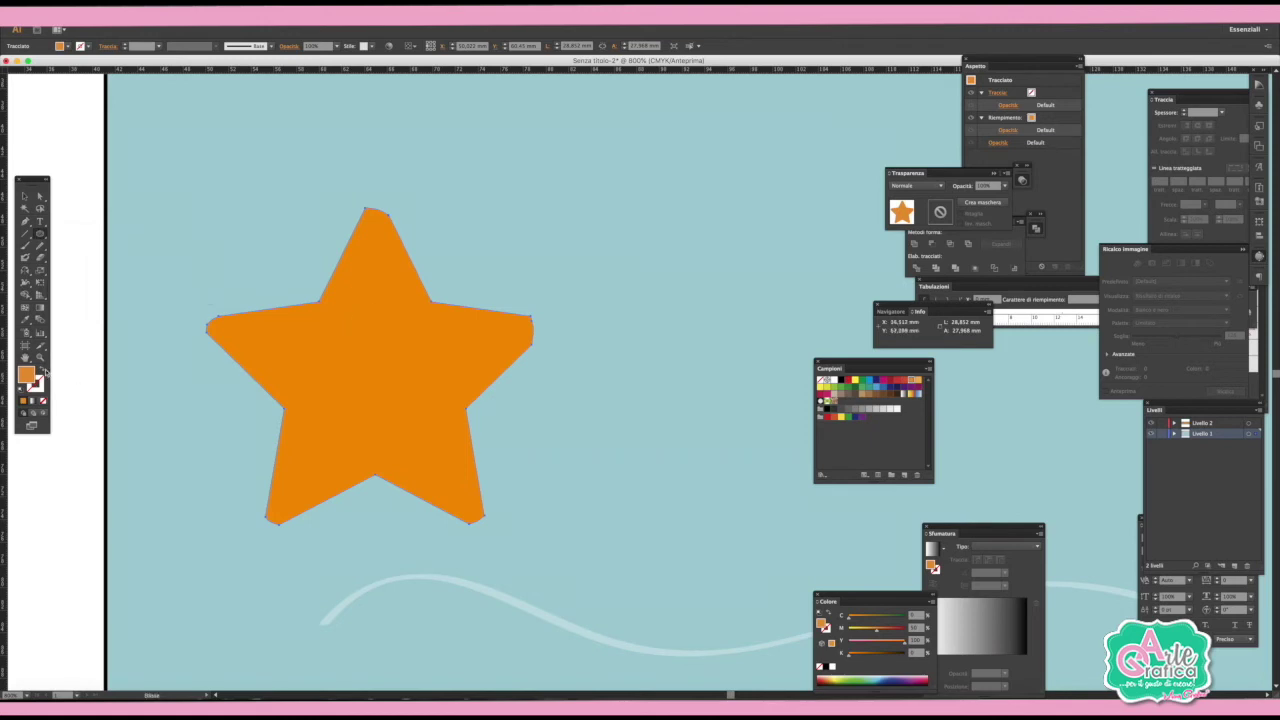
drag(372, 267, 384, 282)
click(39, 380)
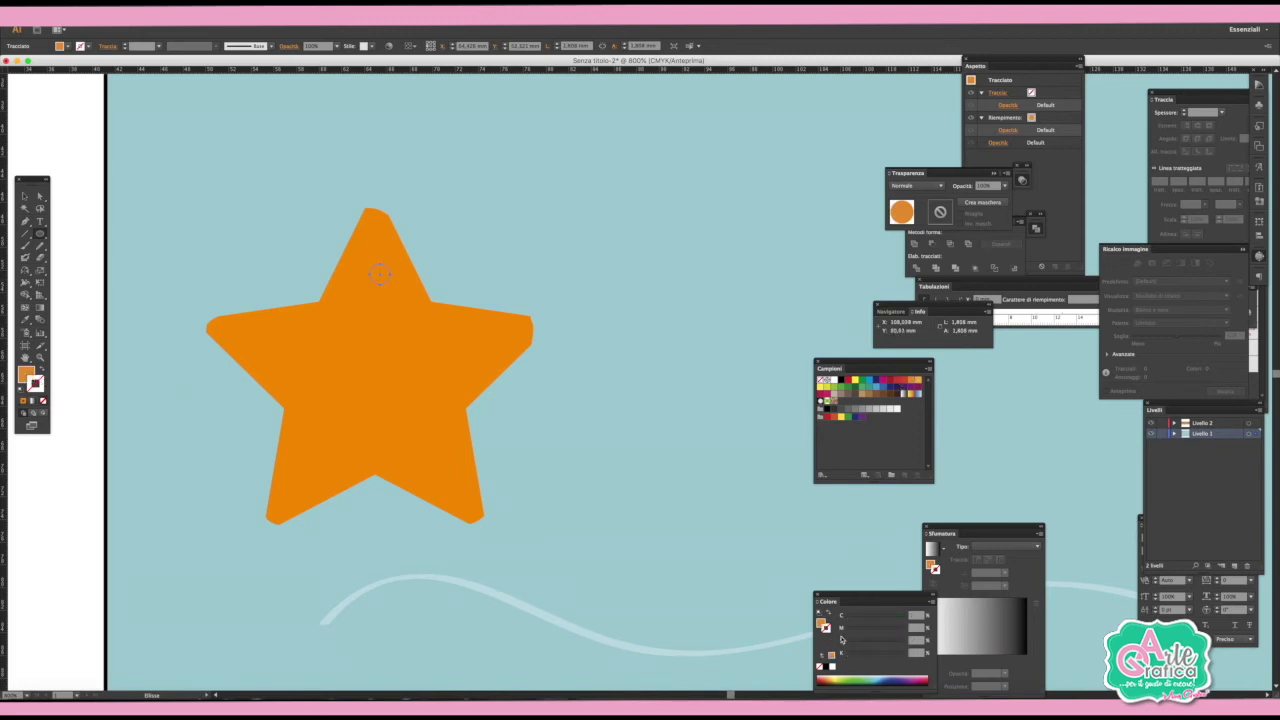
click(831, 655)
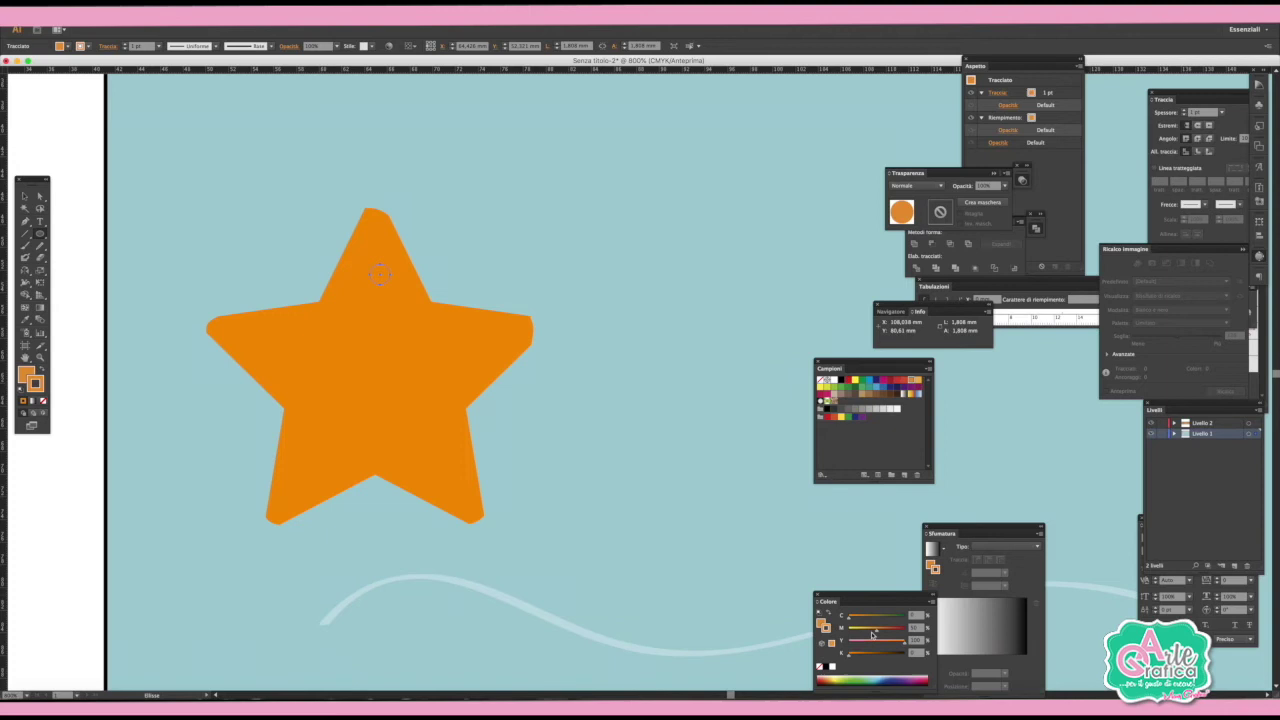
drag(878, 631, 884, 632)
click(25, 196)
click(379, 273)
Copy the small circle and two tiny dots across the starfish's upper body.
mouse_move(375, 276)
mouse_down()
mouse_move(333, 309)
mouse_move(400, 305)
mouse_up()
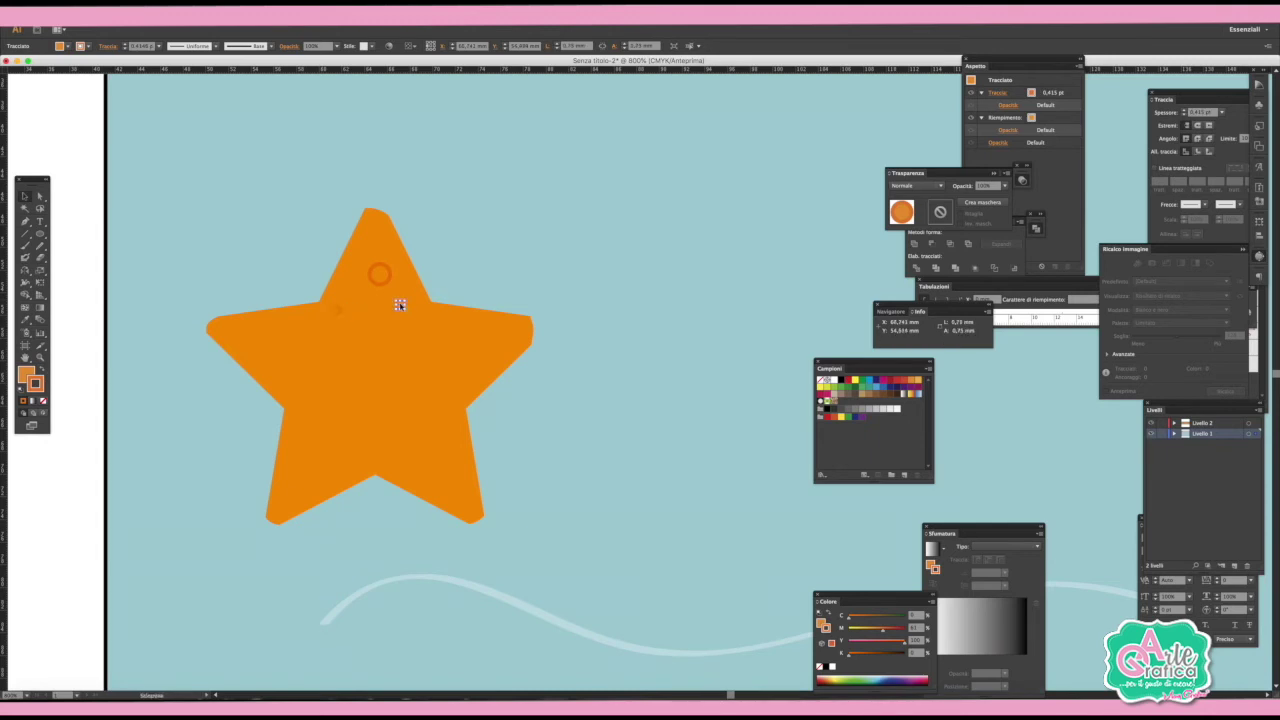
shift+click(337, 312)
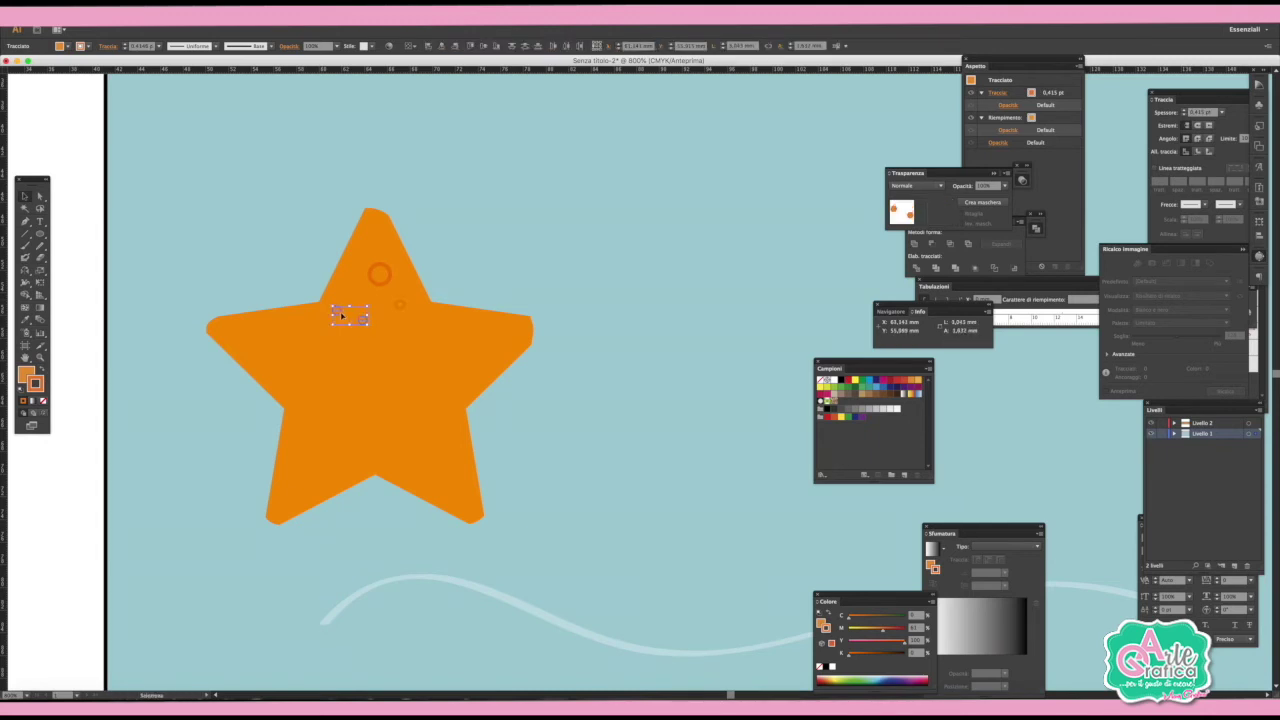
drag(394, 328, 390, 325)
click(361, 321)
key(x)
key(ctrl+shift+a)
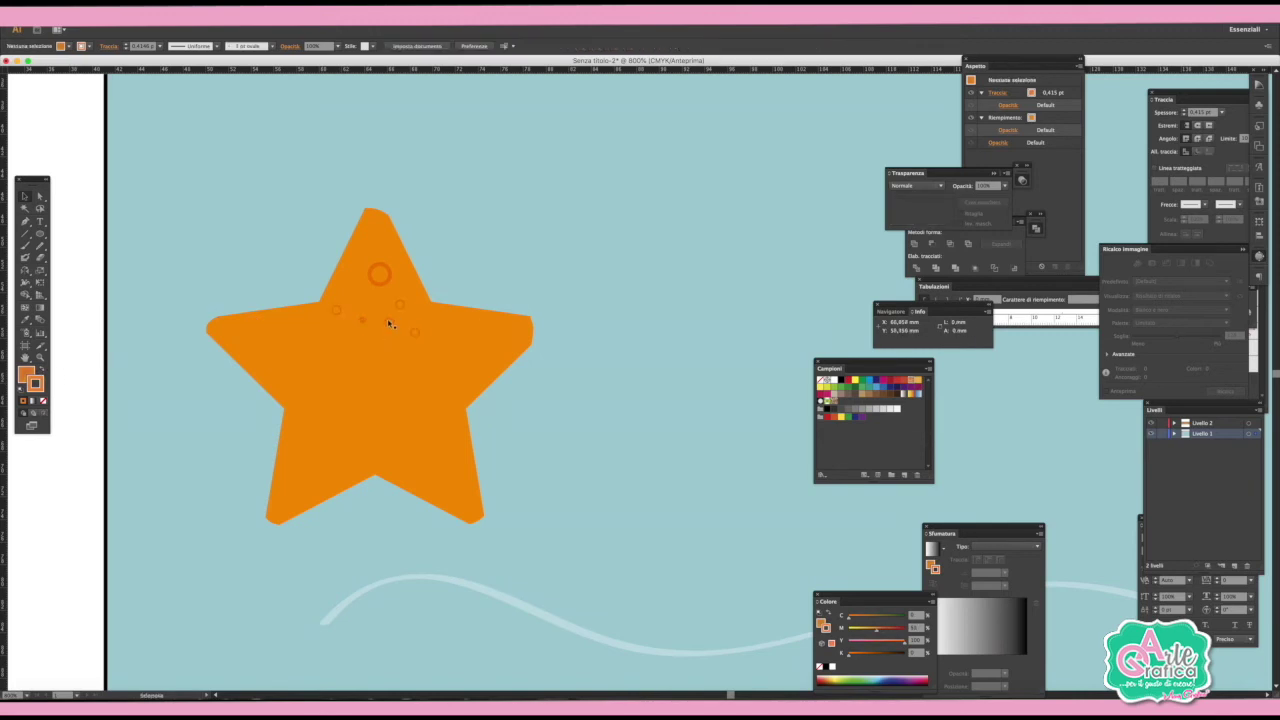
Select a cluster of the dots and copy them lower down the starfish.
drag(349, 345, 389, 343)
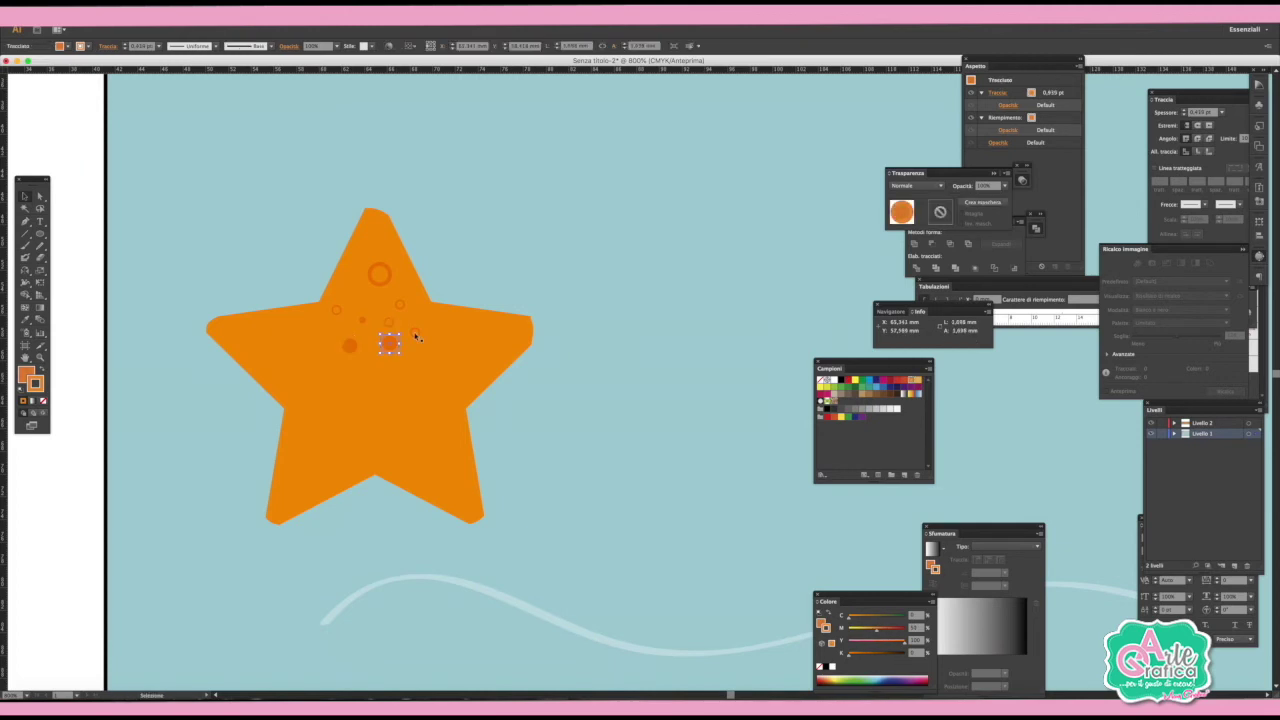
shift+click(415, 333)
shift+click(400, 304)
shift+click(380, 275)
shift+click(337, 311)
shift+click(362, 320)
shift+click(349, 345)
mouse_move(370, 345)
mouse_down()
mouse_move(385, 441)
mouse_move(438, 426)
mouse_move(430, 452)
mouse_up()
Add single dot copies on the starfish's left arm and lower body.
click(408, 423)
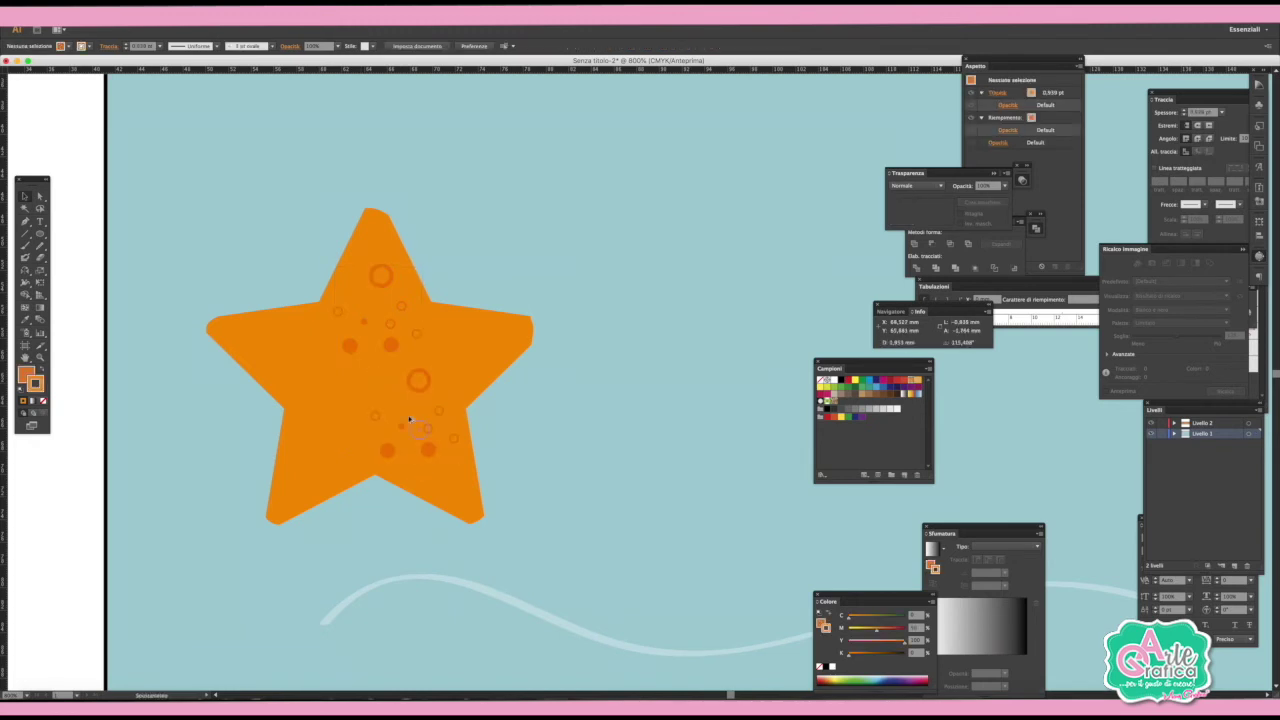
click(377, 375)
drag(377, 375, 316, 347)
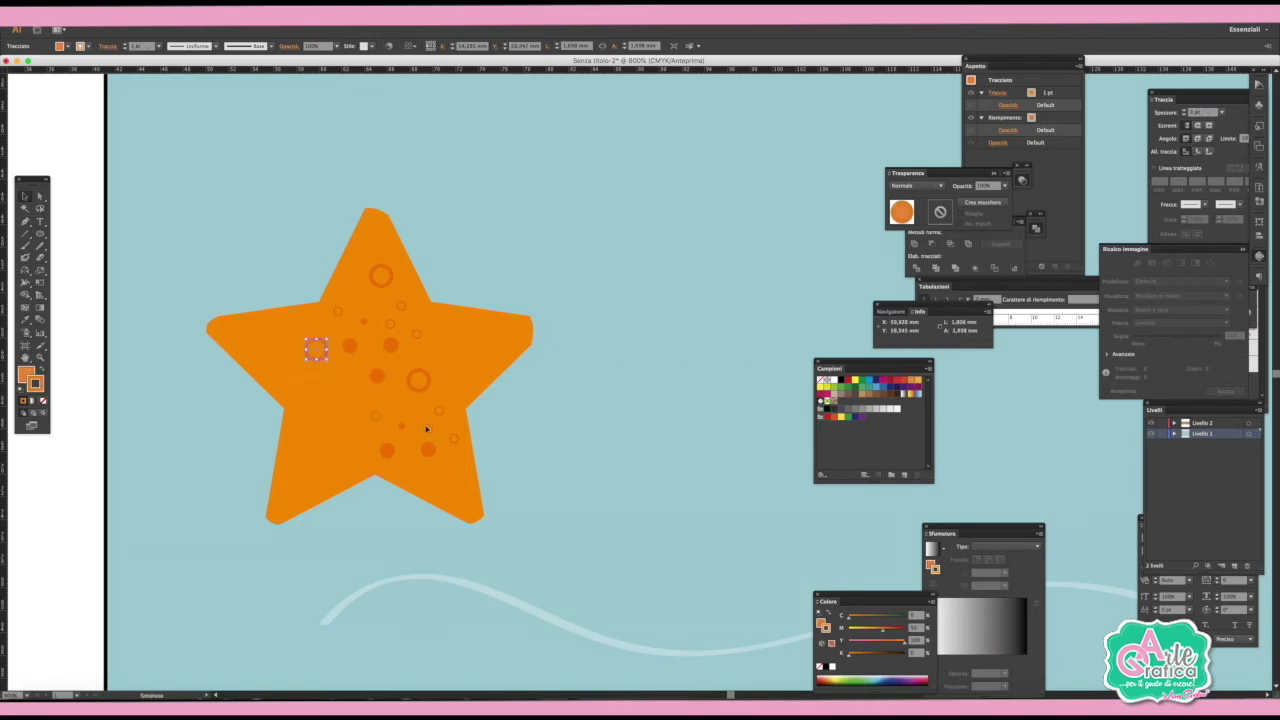
click(429, 353)
drag(353, 409, 353, 409)
click(254, 345)
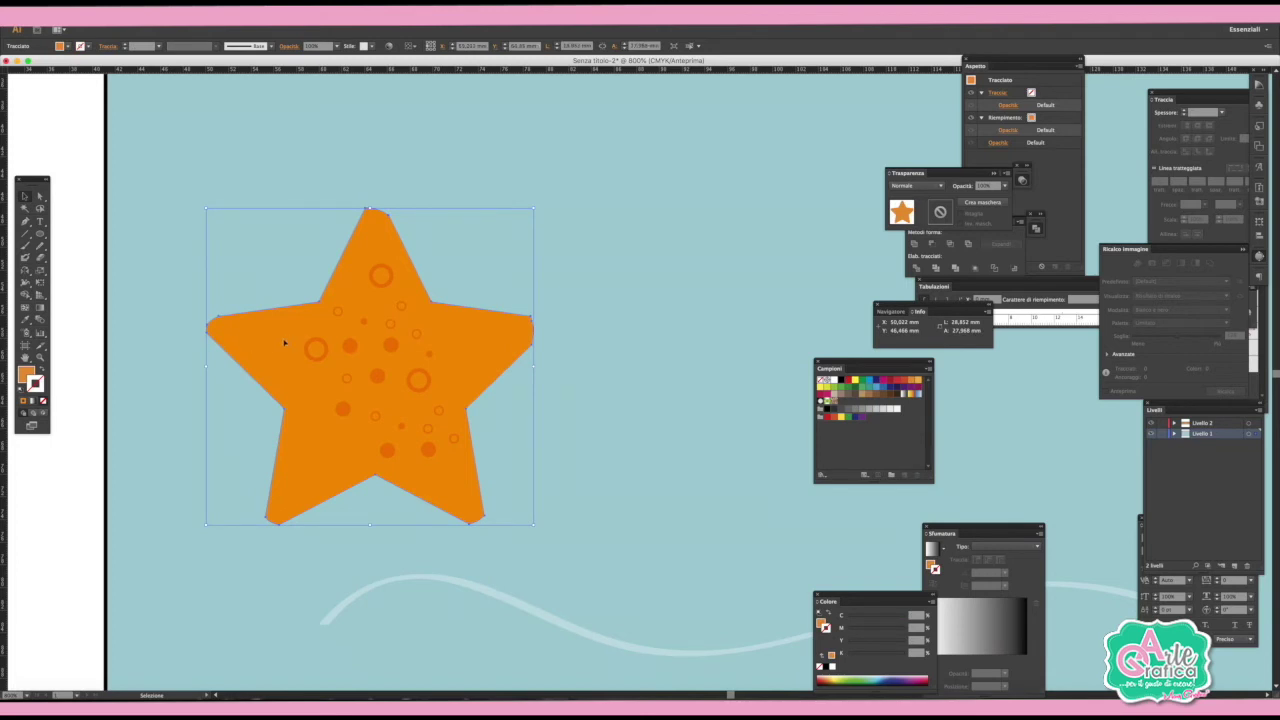
Add one last dot near the bottom, then round the star's arm tips with the Smooth and anchor tools.
drag(389, 452, 331, 444)
click(498, 342)
drag(40, 245, 110, 265)
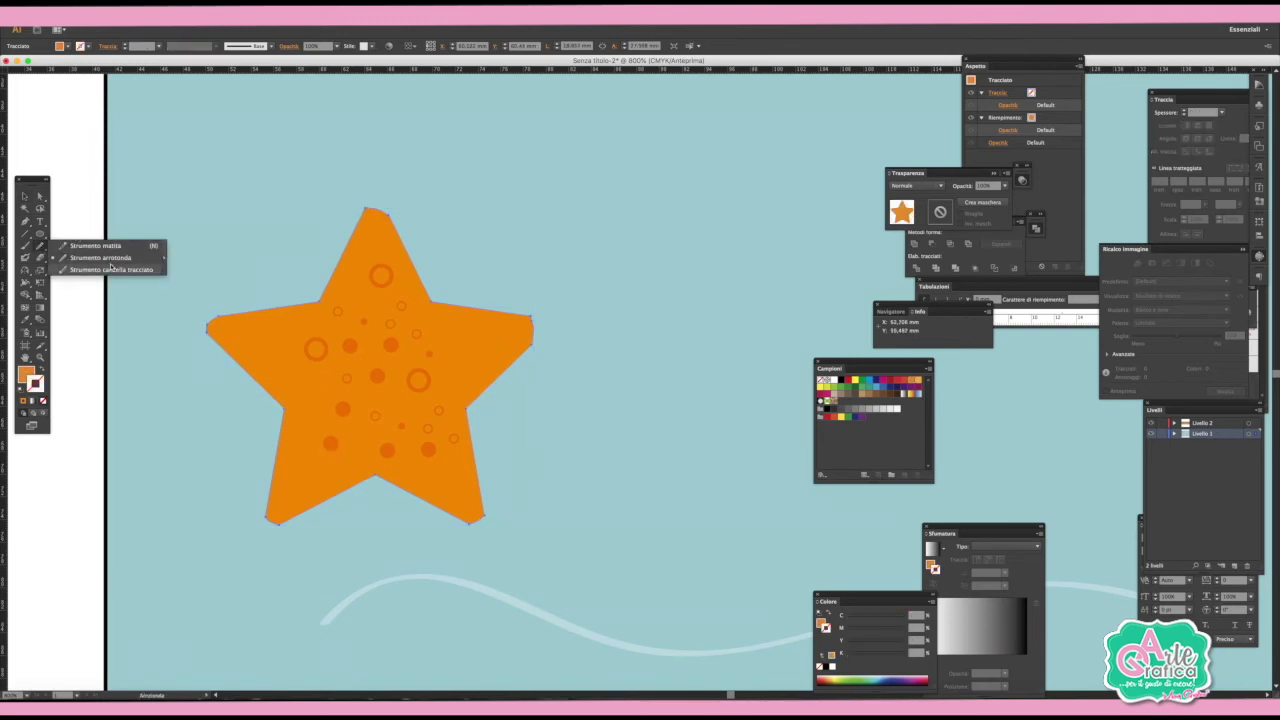
click(110, 265)
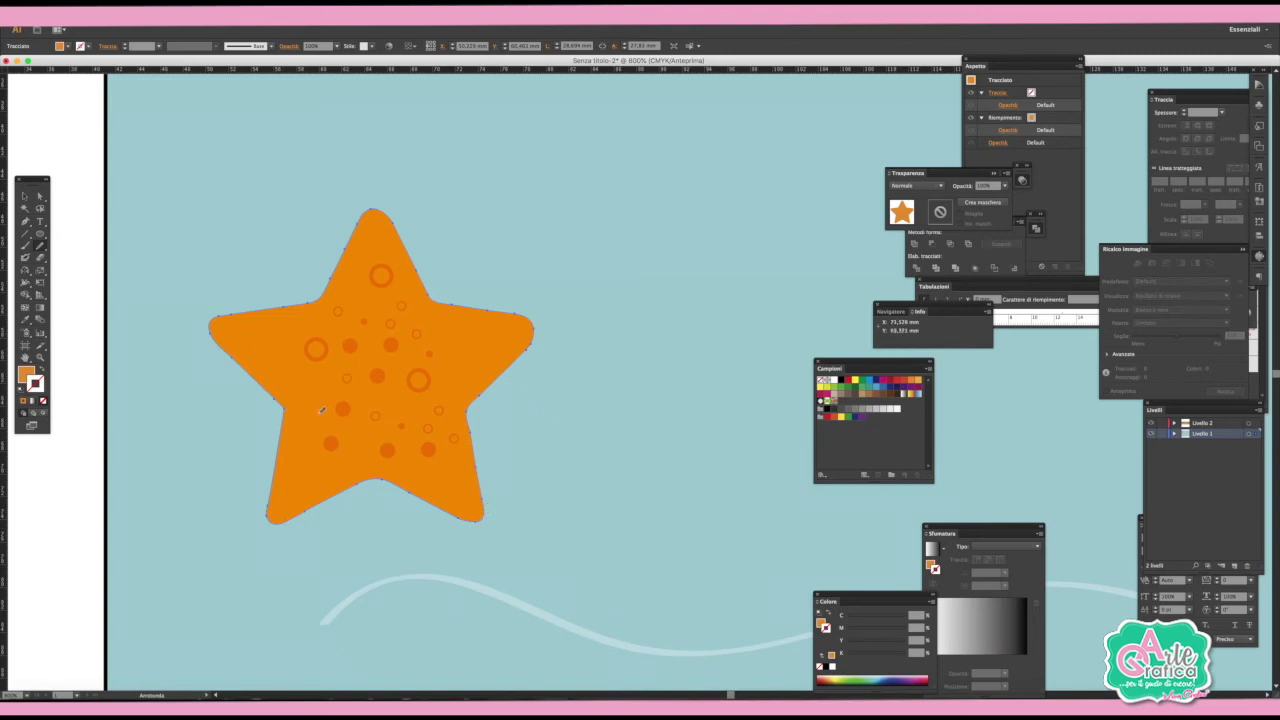
click(40, 196)
click(25, 222)
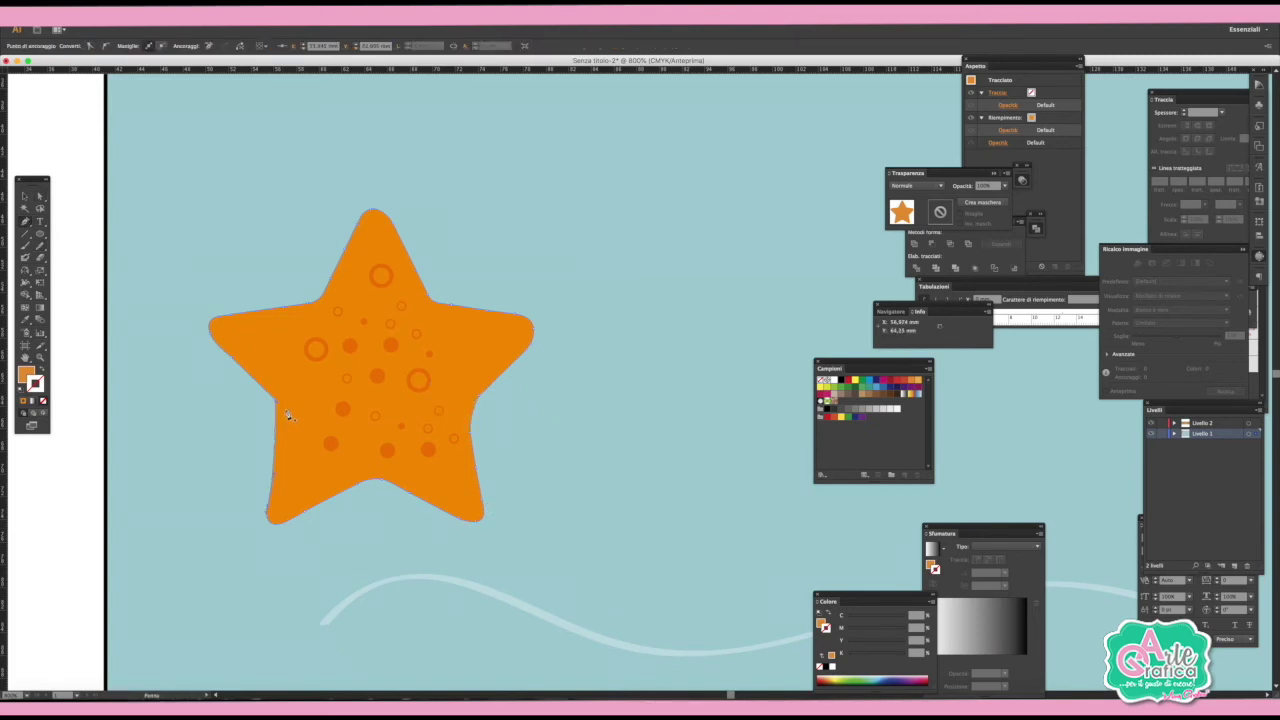
click(38, 198)
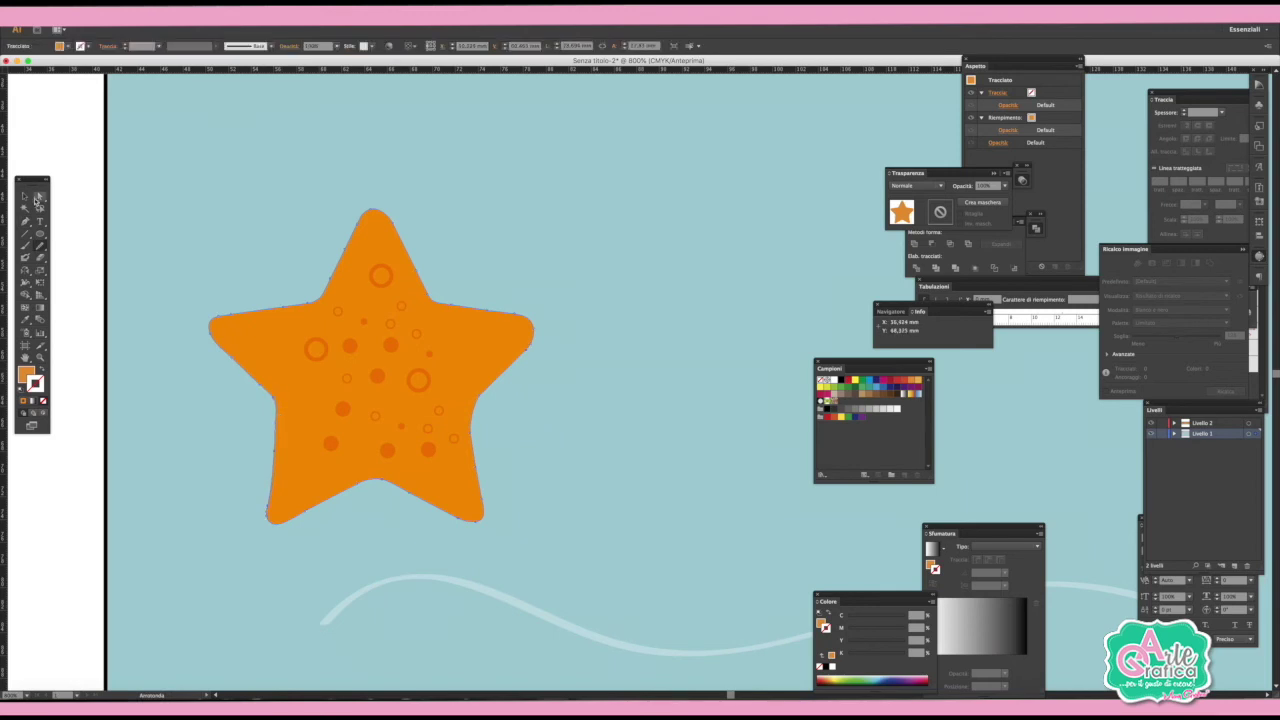
click(110, 196)
key(ctrl+minus)
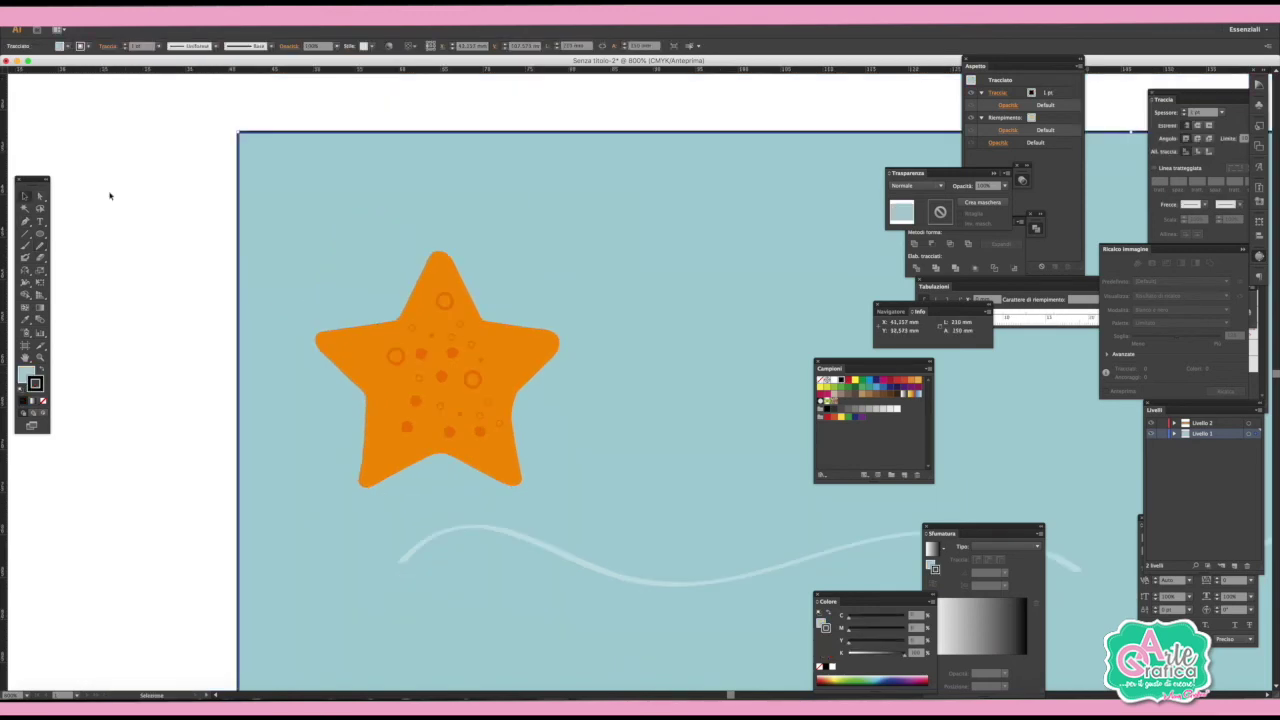
Sample the darker orange from a star ring and paint a stroke along the upper-right arm.
key(b)
click(26, 322)
key(v)
click(396, 356)
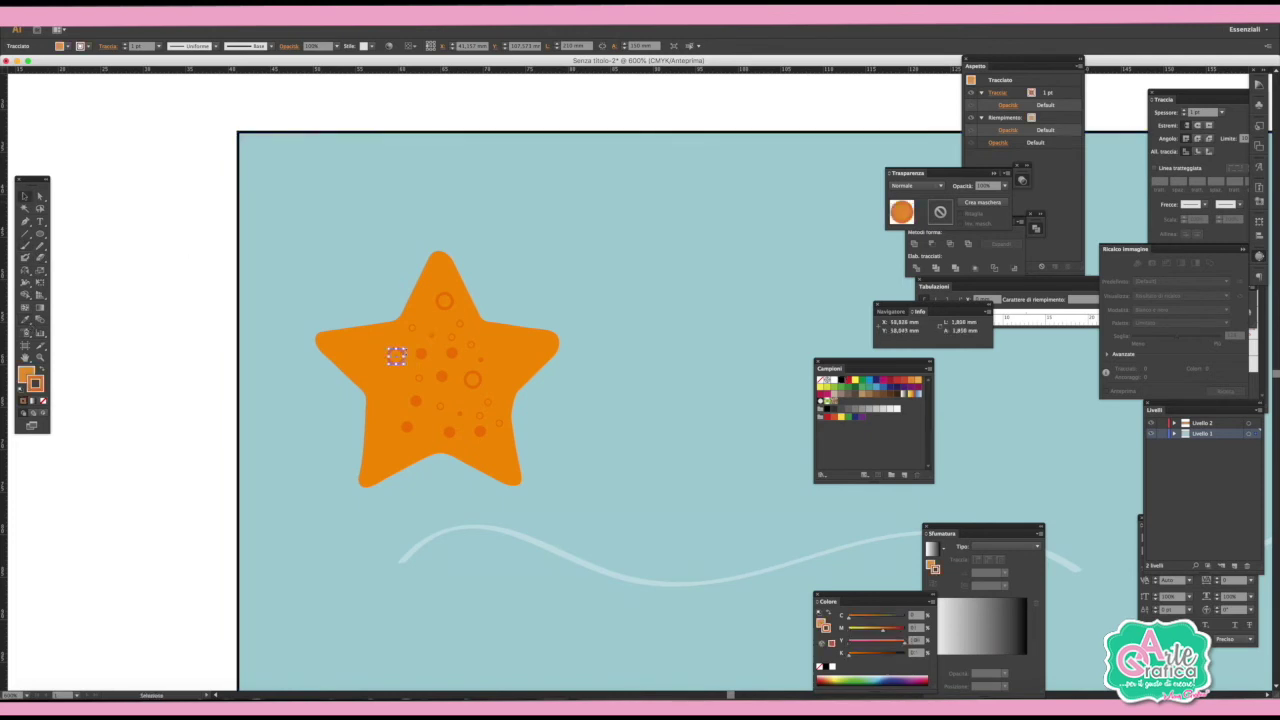
click(26, 245)
mouse_move(482, 325)
mouse_down()
mouse_move(538, 333)
mouse_move(543, 361)
mouse_up()
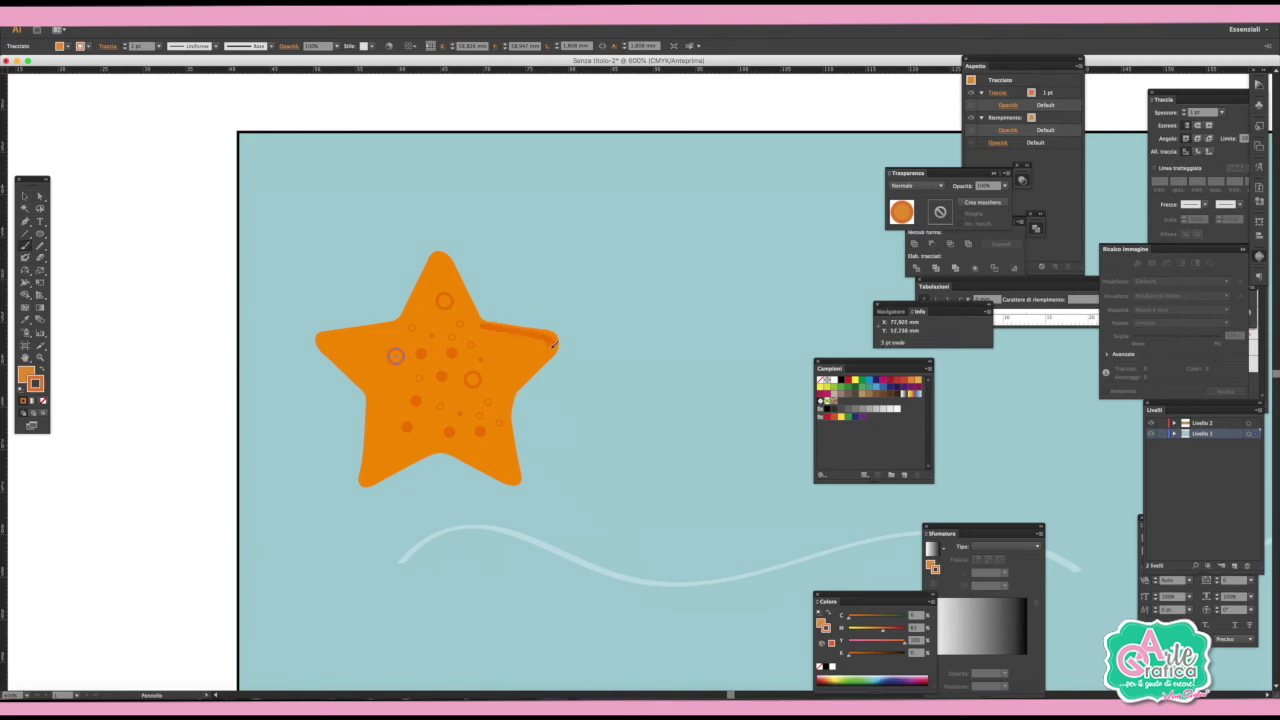
Give the new stroke the 5 pt Ovale brush at 40% opacity.
click(25, 195)
click(248, 46)
click(230, 100)
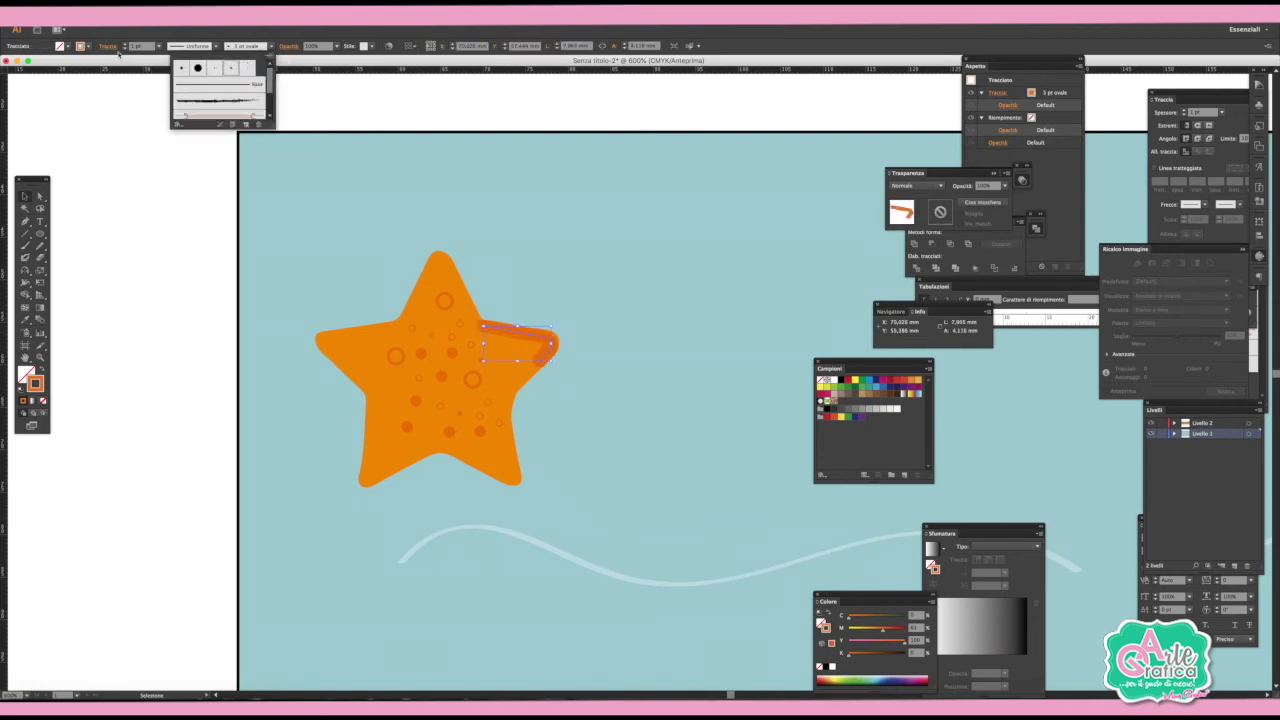
click(269, 75)
click(230, 69)
click(338, 46)
click(338, 46)
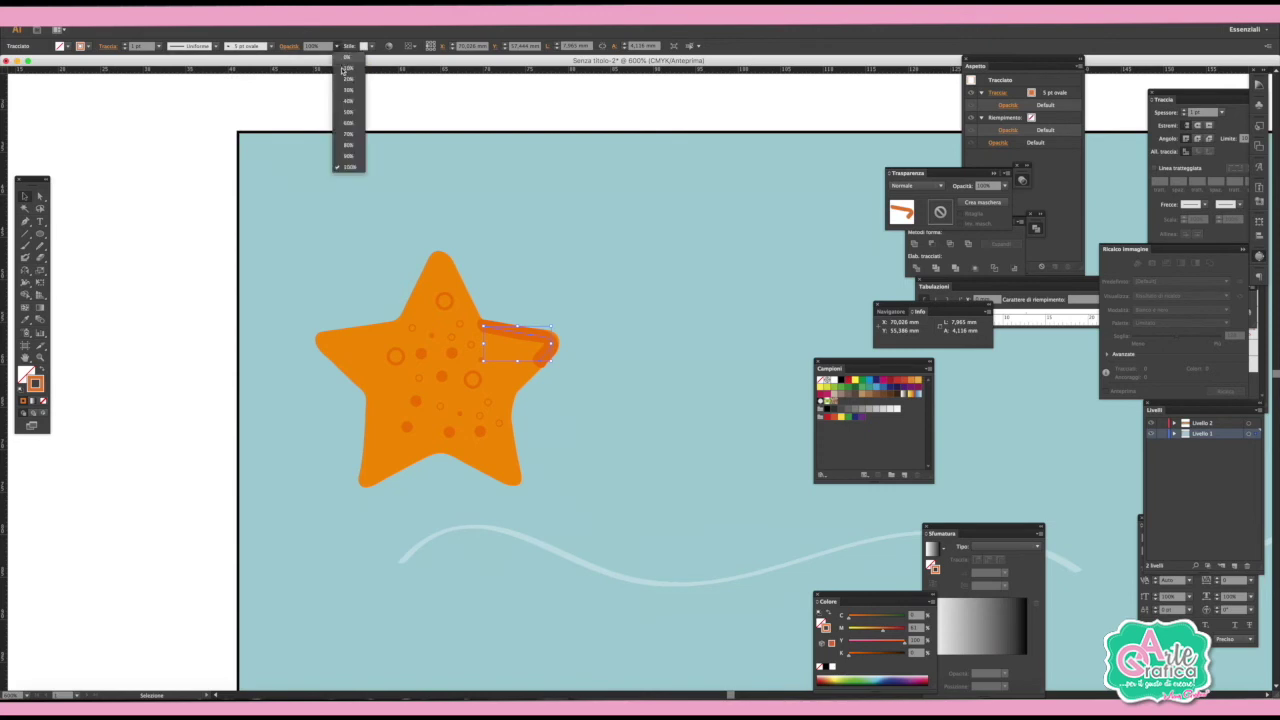
click(349, 101)
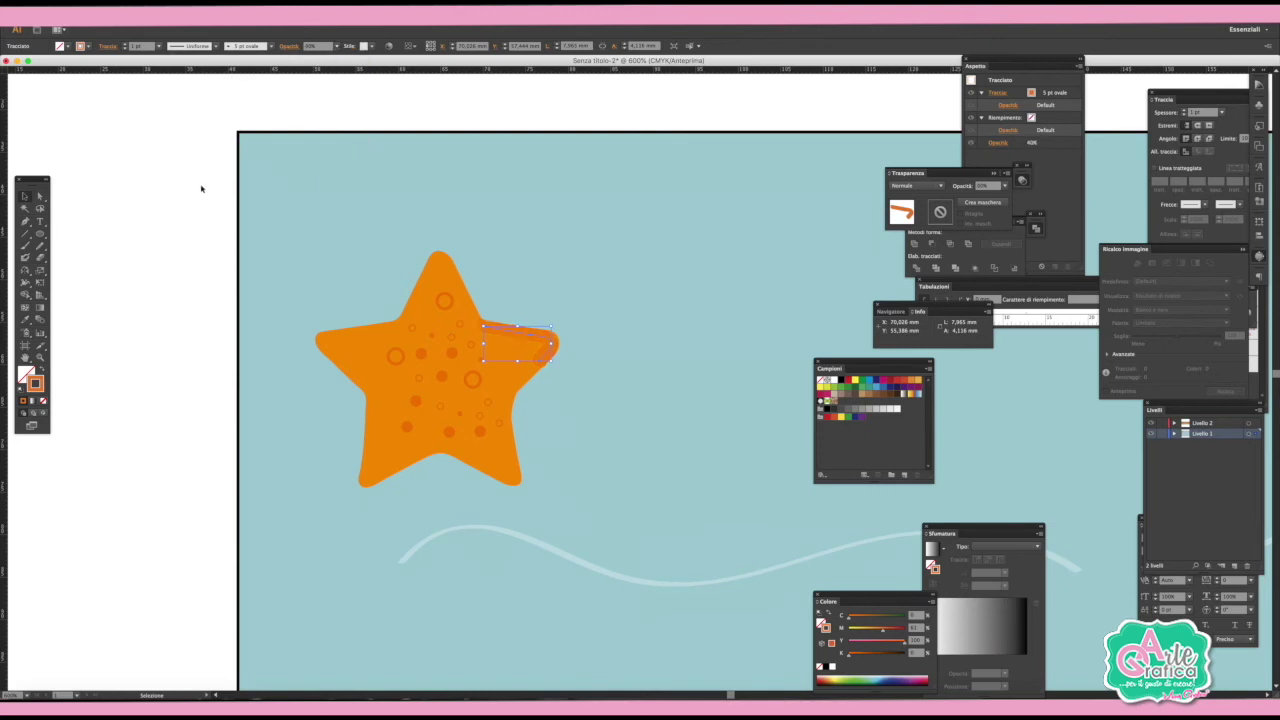
Paint more darker-orange shading strokes along the starfish's lower-left and upper-left edges.
click(201, 188)
click(25, 245)
drag(371, 457, 434, 449)
drag(329, 340, 414, 314)
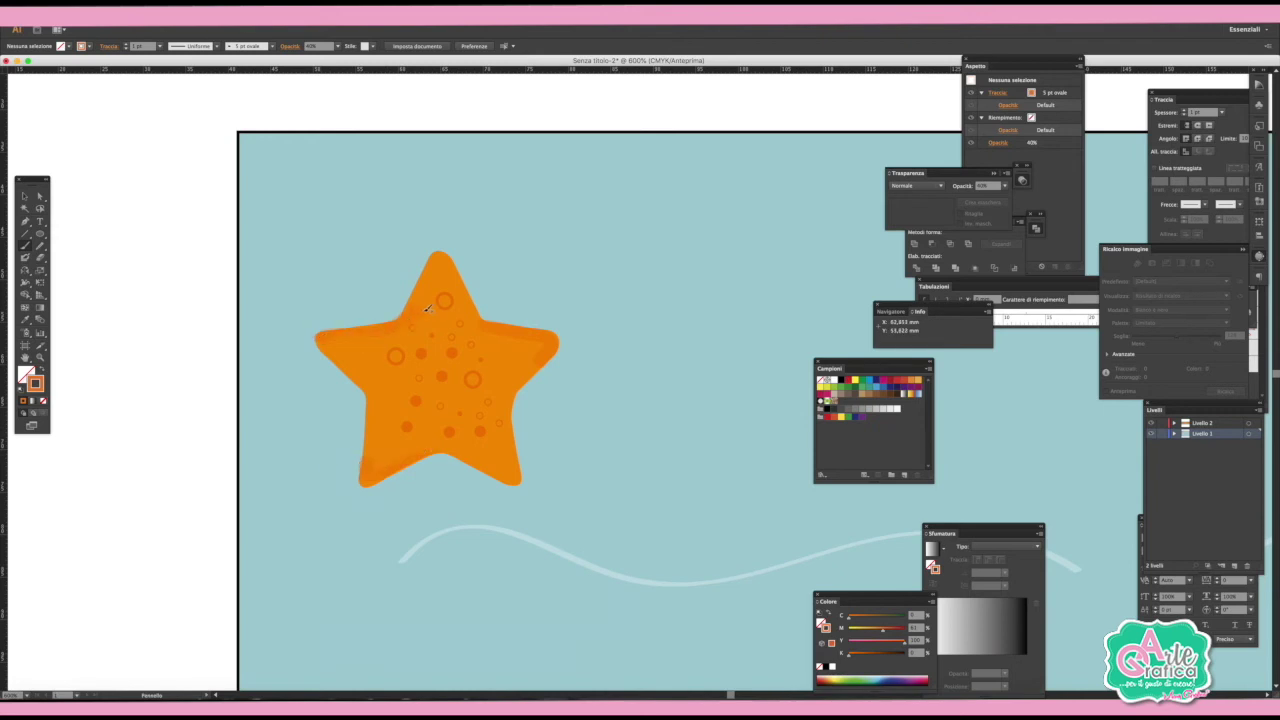
Marquee-select all the starfish parts and group them with Object > Group.
key(ctrl+minus)
key(ctrl+minus)
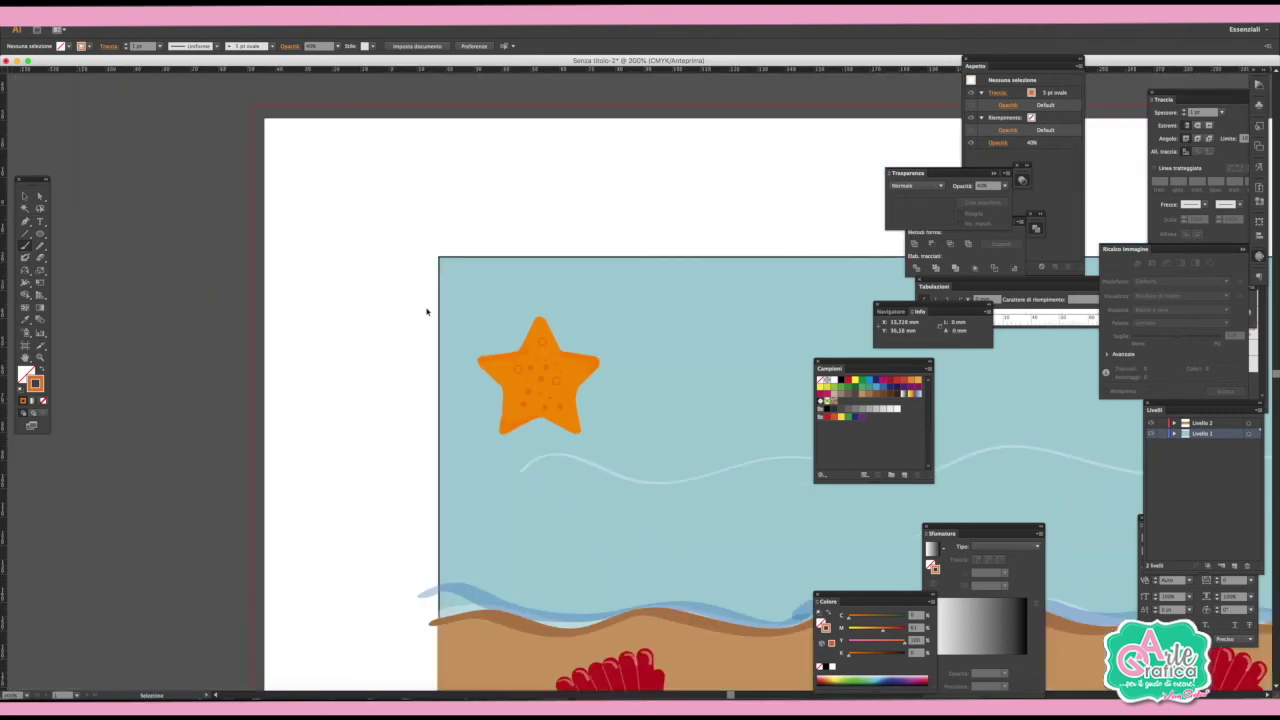
key(ctrl+minus)
click(25, 196)
drag(482, 244, 654, 432)
drag(679, 271, 703, 460)
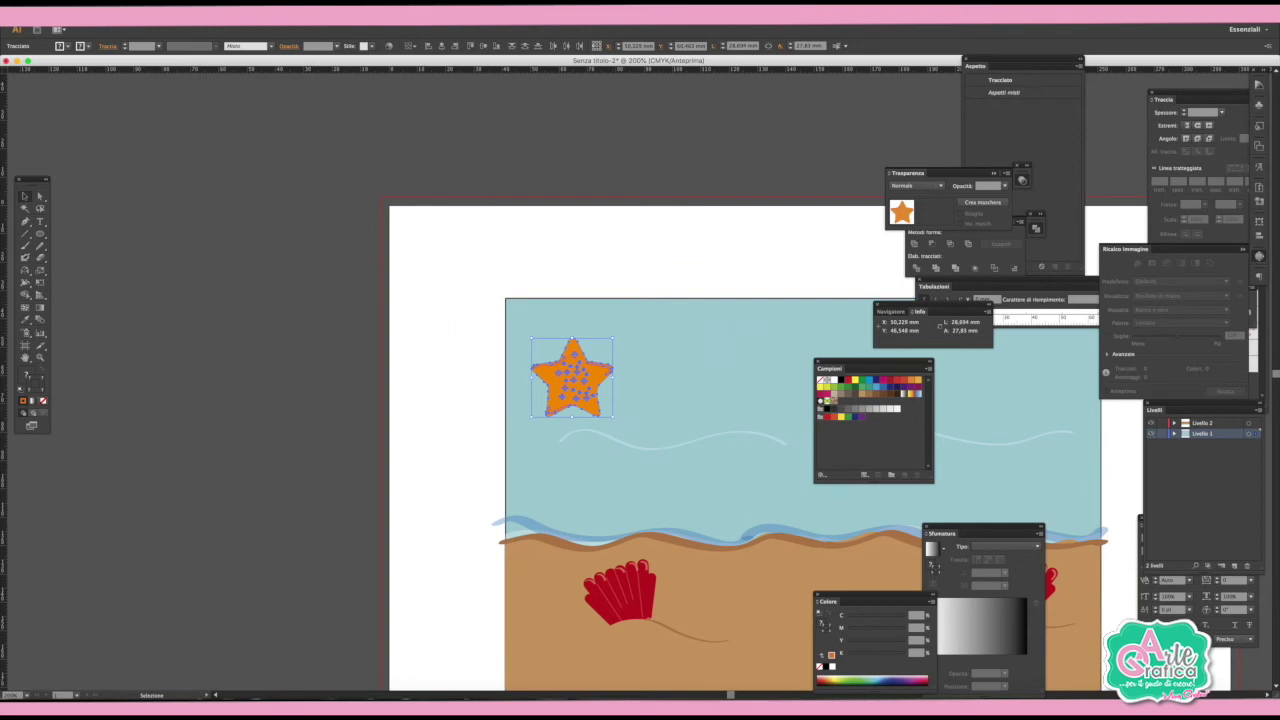
click(148, 12)
click(152, 51)
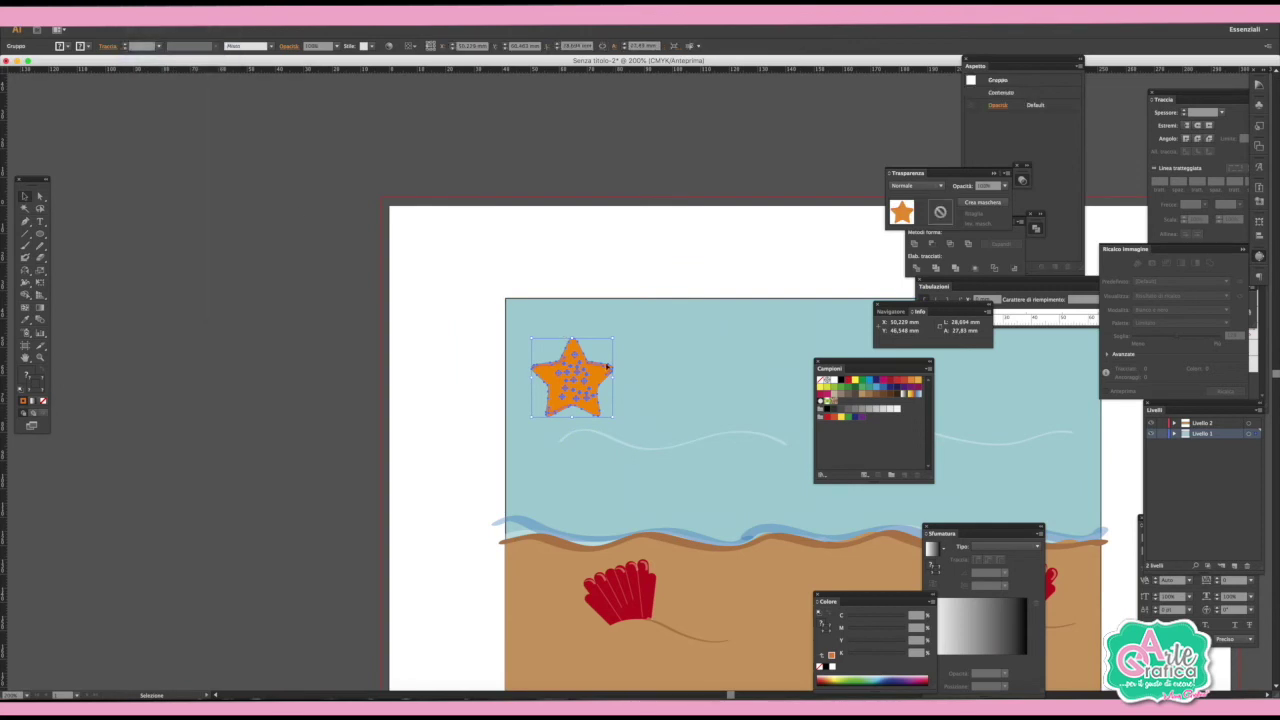
Move the starfish slightly higher in the sky and place a copy on the sand.
scroll(546, 336, down, 3)
mouse_move(480, 348)
mouse_down()
mouse_move(483, 318)
mouse_move(561, 350)
mouse_move(445, 368)
mouse_up()
scroll(435, 366, down, 3)
scroll(435, 366, right, 3)
drag(283, 208, 498, 417)
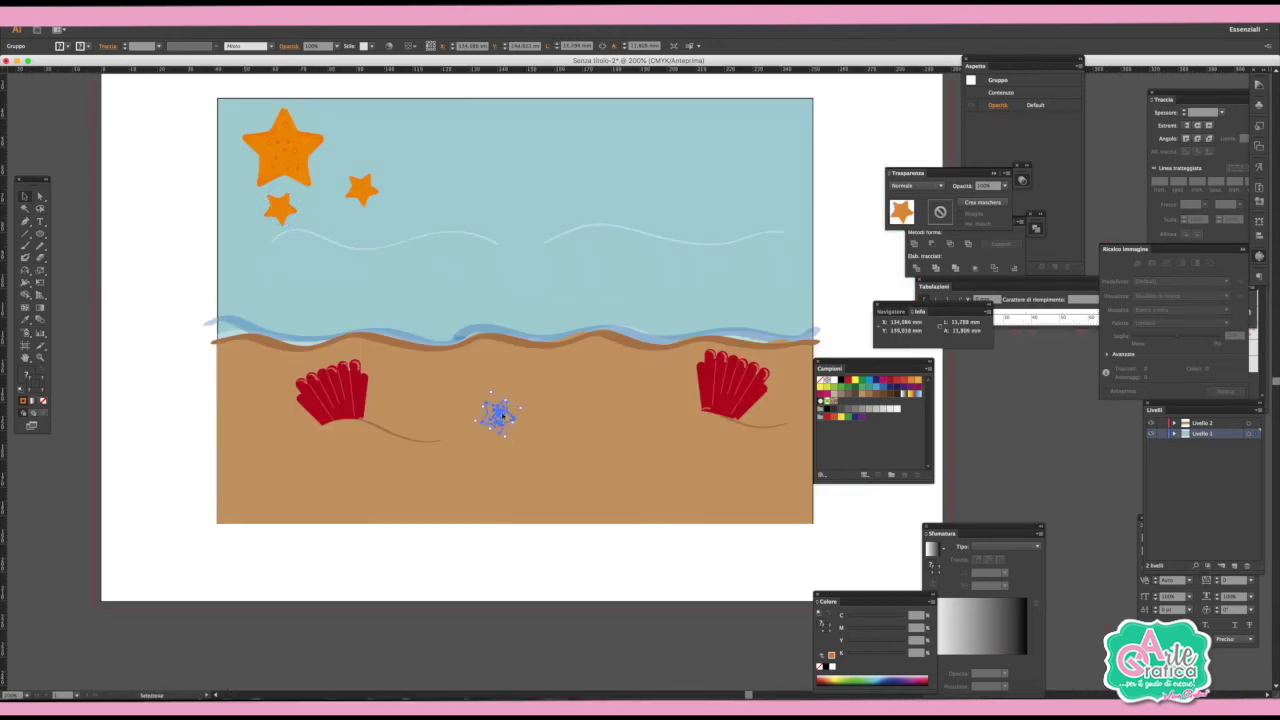
right_click(502, 415)
click(650, 497)
Select three starfish and move them onto layer Livello 2.
shift+click(362, 192)
shift+click(283, 148)
shift+click(280, 208)
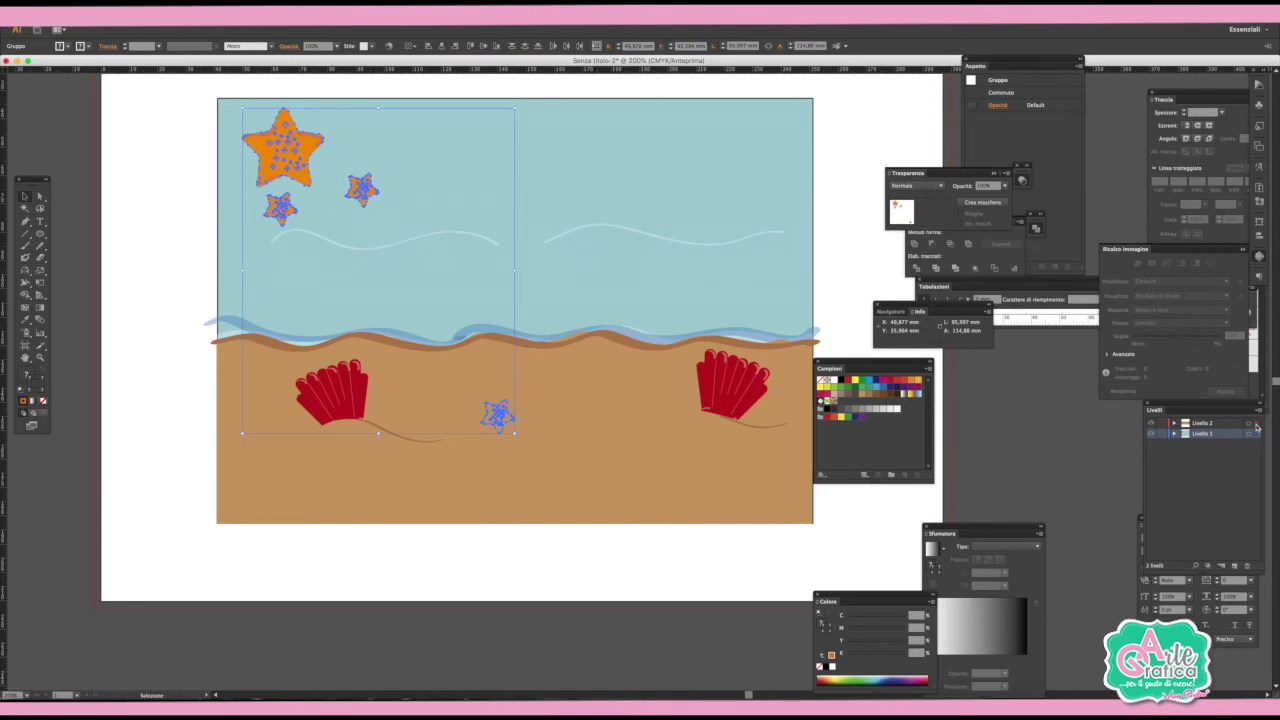
drag(1249, 433, 1257, 424)
Move the wavy sand line under the left shell and adjust its arrangement.
click(318, 430)
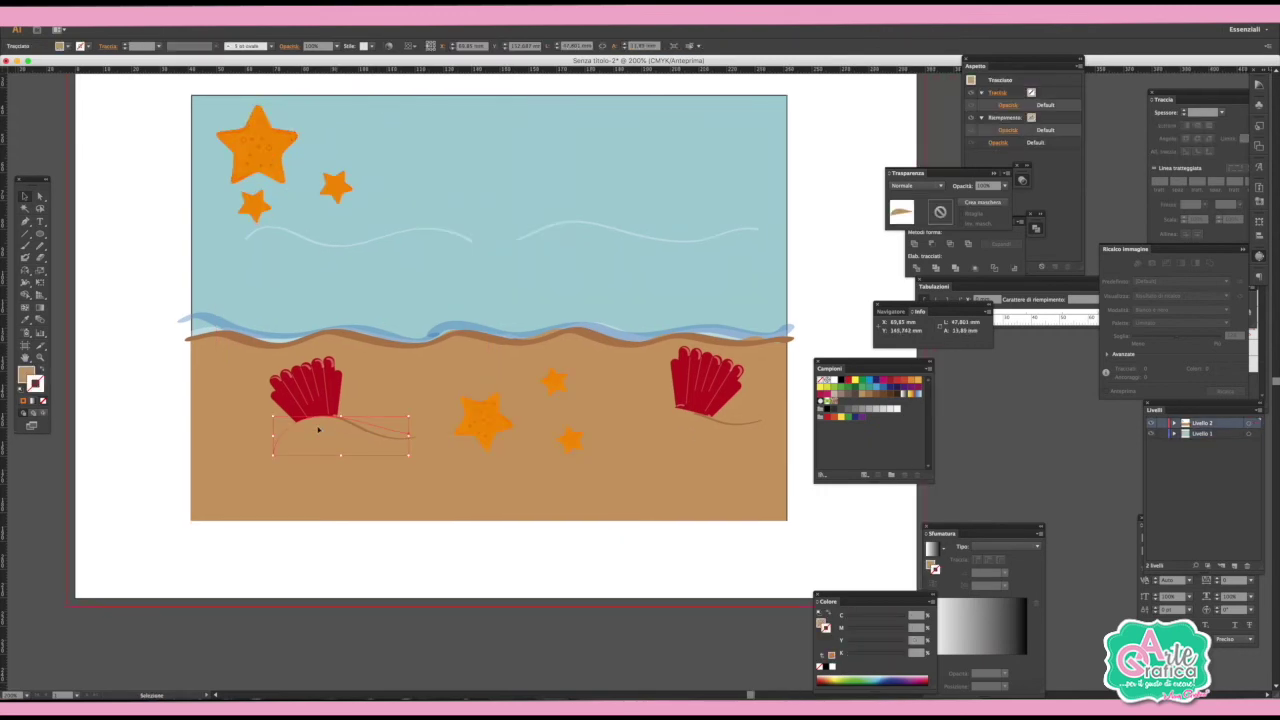
mouse_move(650, 491)
mouse_down()
mouse_move(566, 483)
mouse_move(543, 462)
mouse_up()
right_click(620, 446)
click(756, 583)
click(813, 514)
drag(813, 514, 775, 606)
Sample the sky's light blue with no outline and paint a stroke across the large starfish.
key(i)
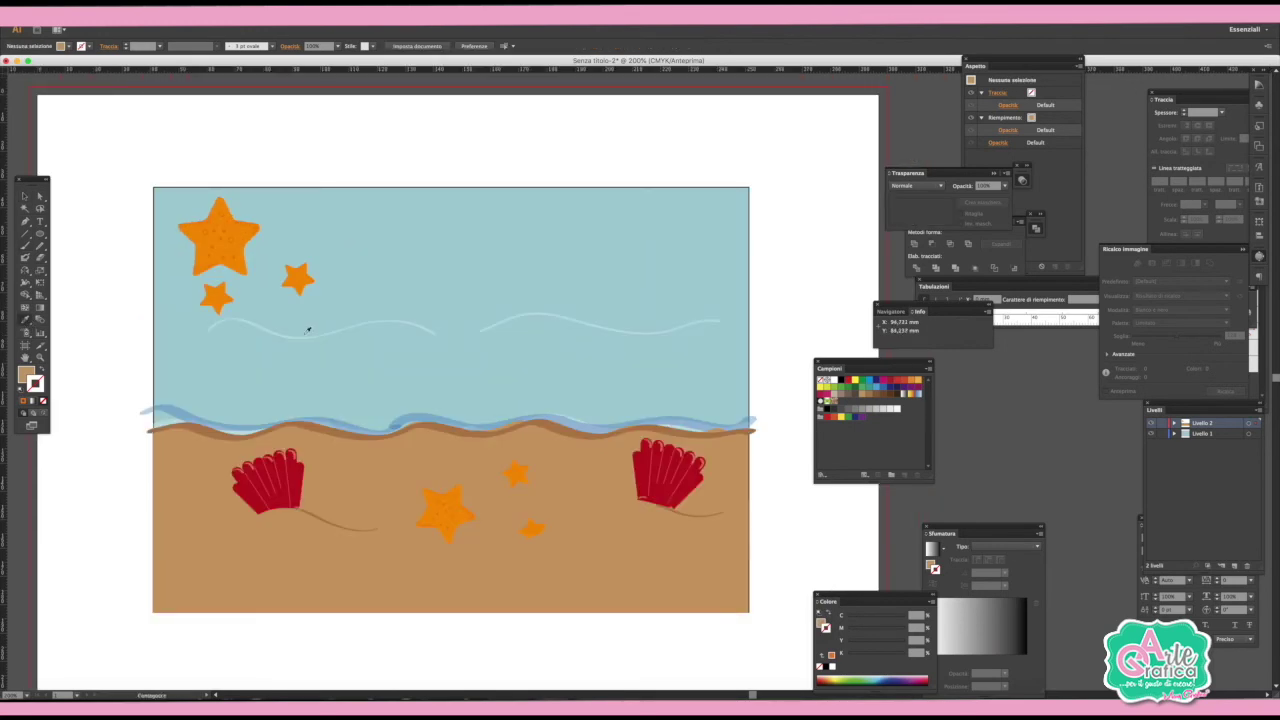
click(326, 317)
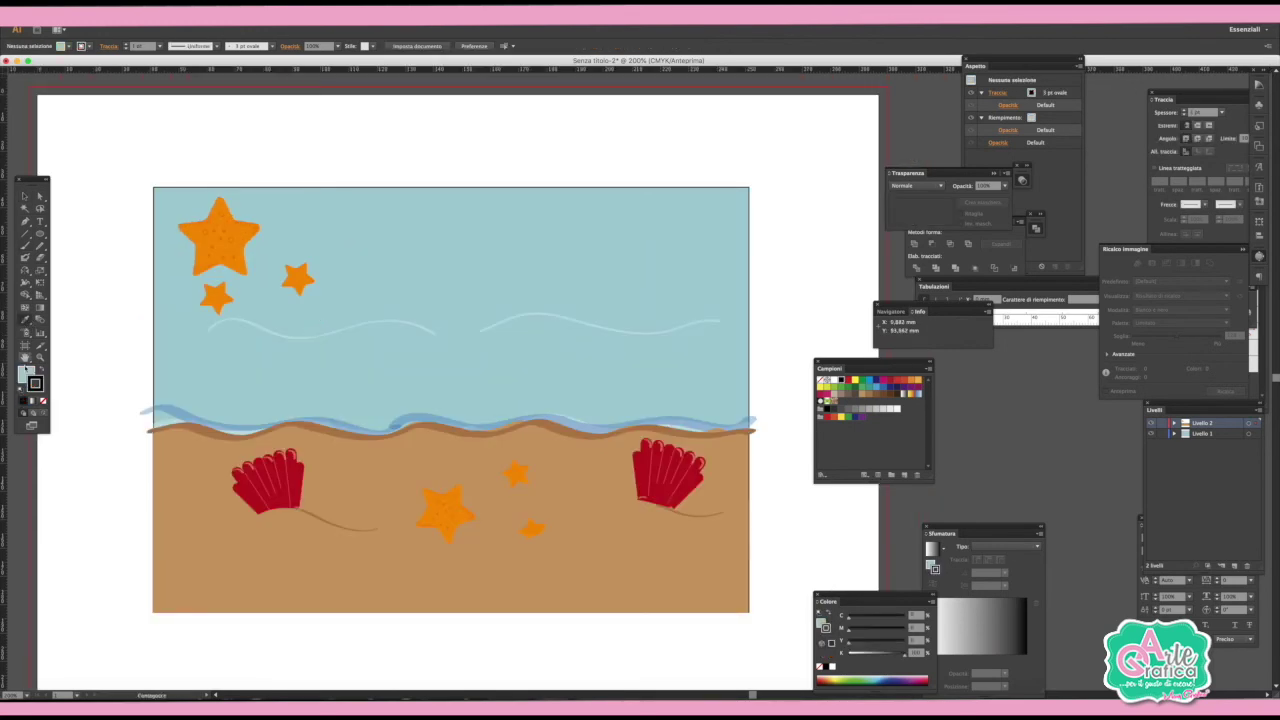
click(43, 400)
click(26, 245)
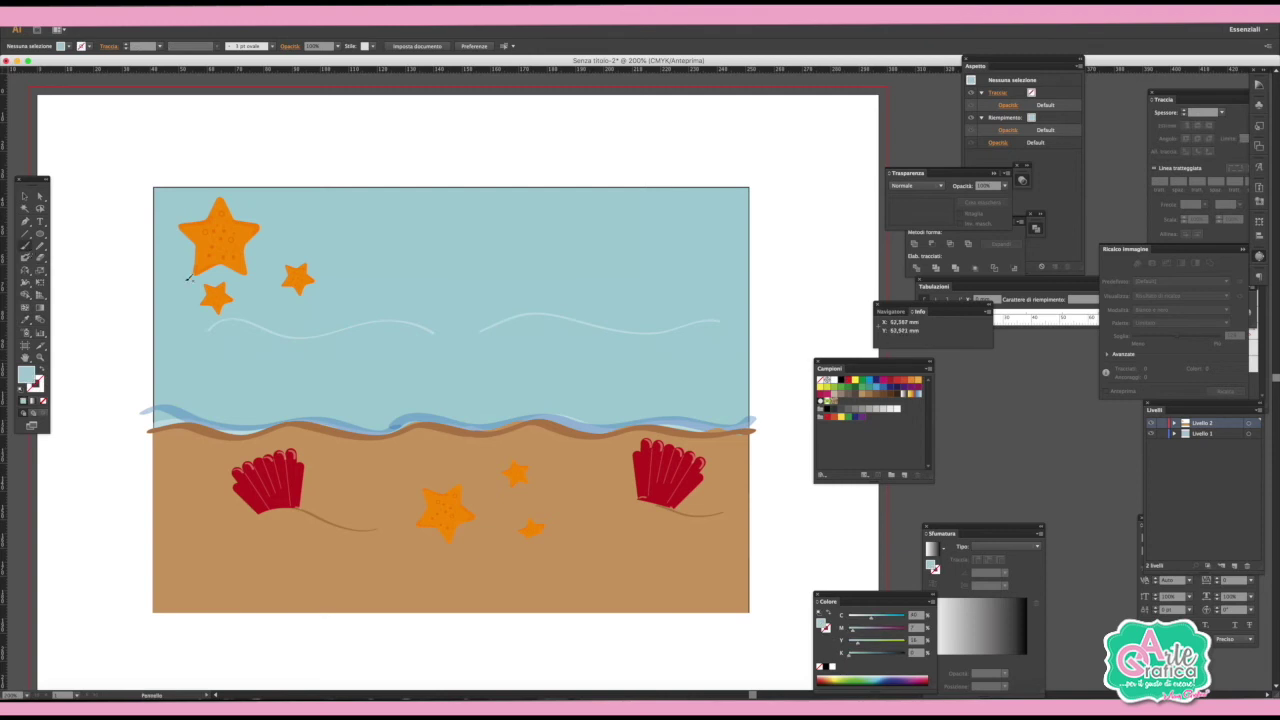
drag(195, 270, 308, 266)
key(shift+x)
Fill the wavy sky line light blue, lower it over the small starfish, and set 50% opacity.
click(24, 196)
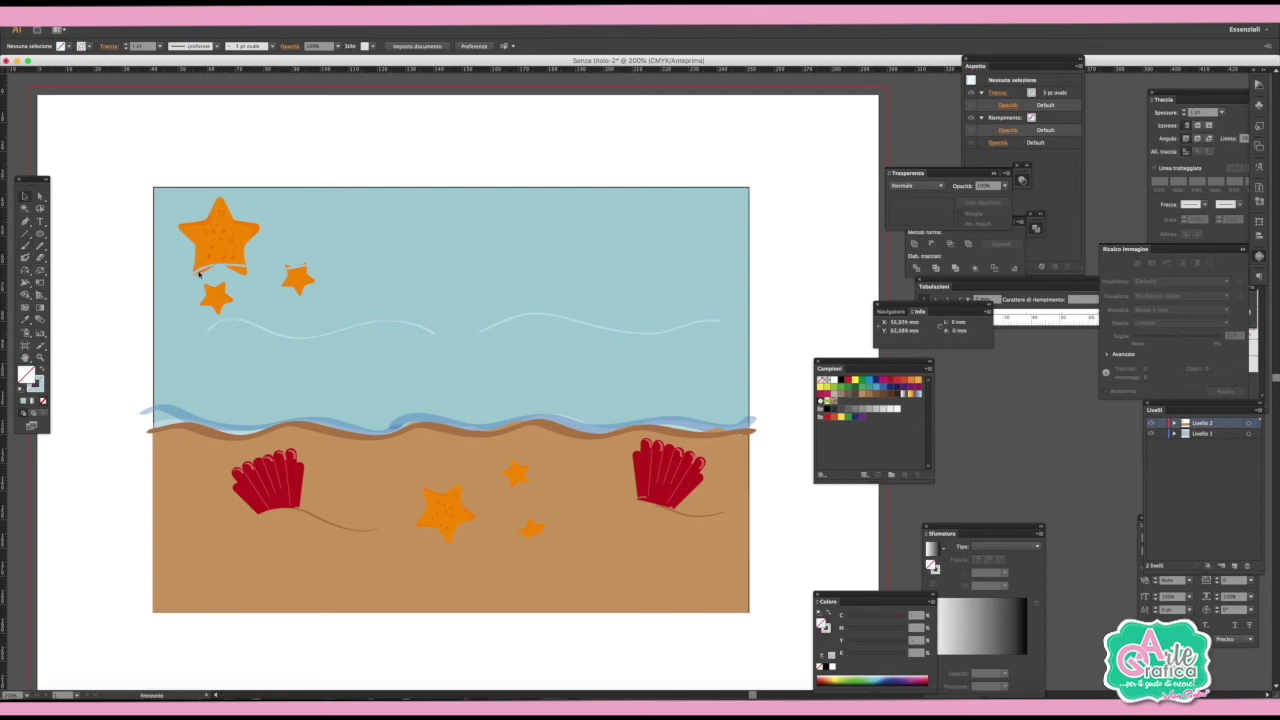
click(198, 273)
click(39, 370)
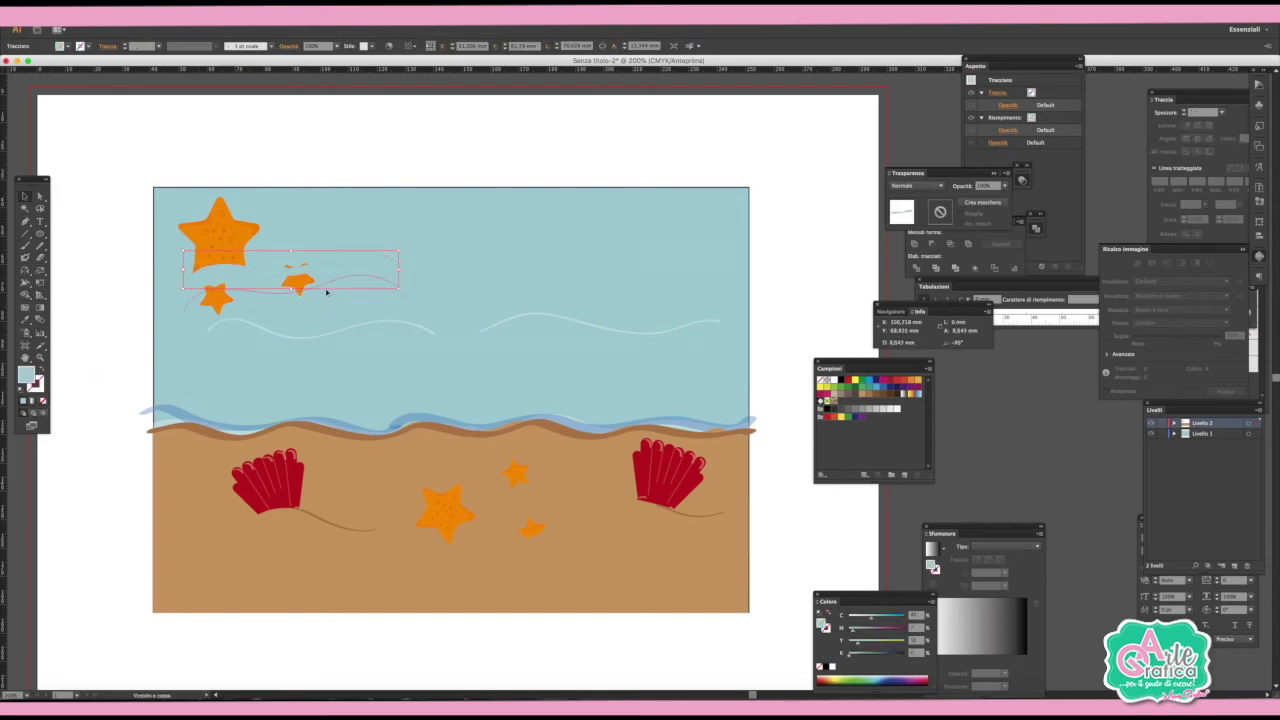
mouse_move(324, 266)
mouse_down()
mouse_move(326, 291)
mouse_move(304, 260)
mouse_up()
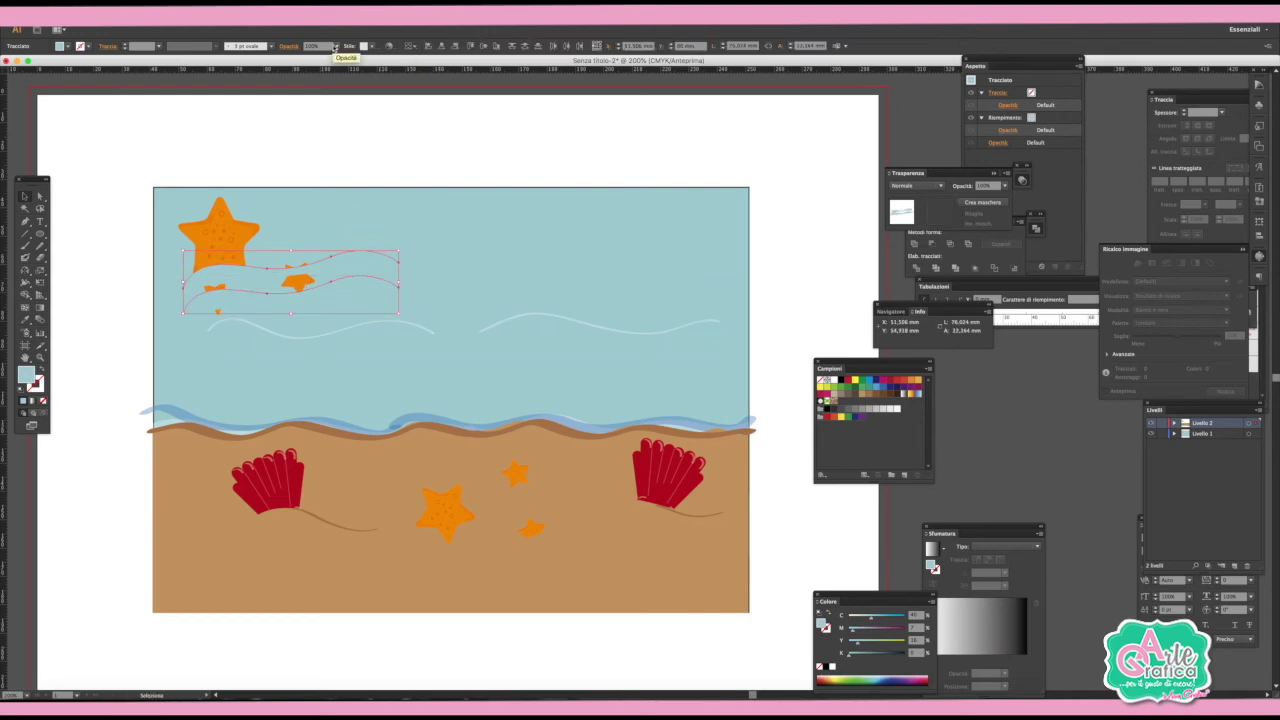
click(337, 46)
click(351, 112)
click(536, 151)
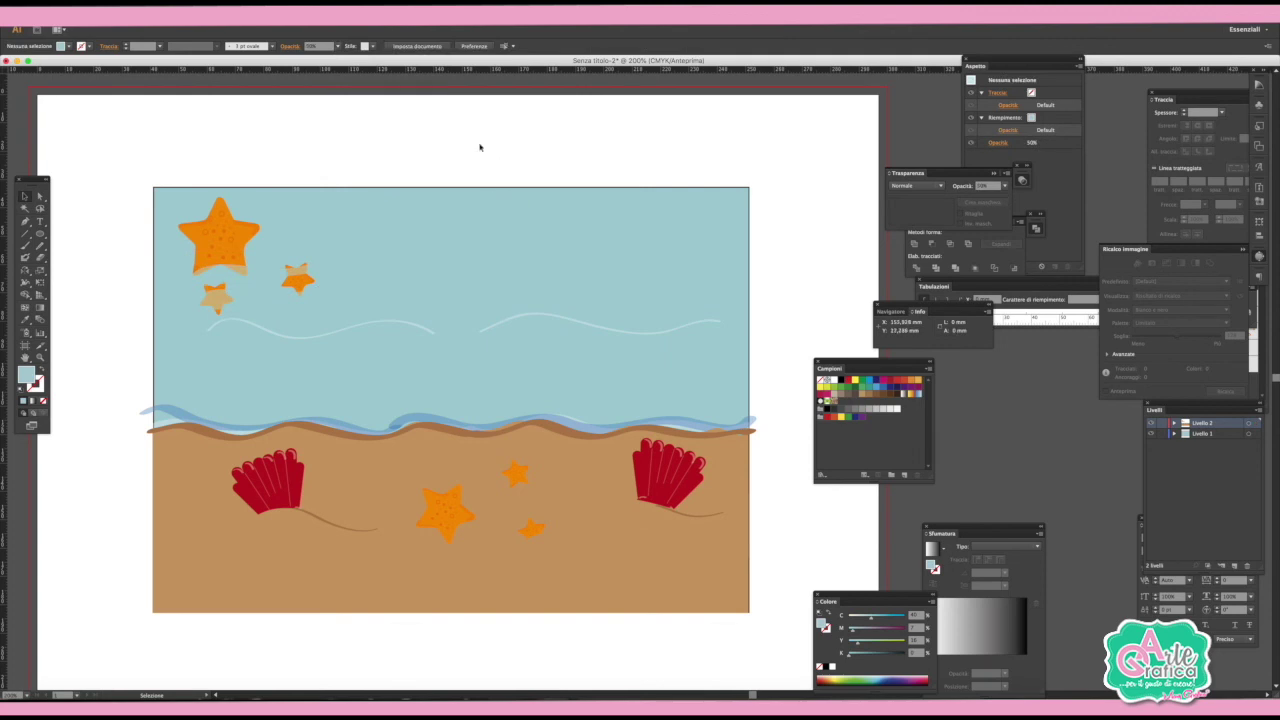
key(ctrl+minus)
key(t)
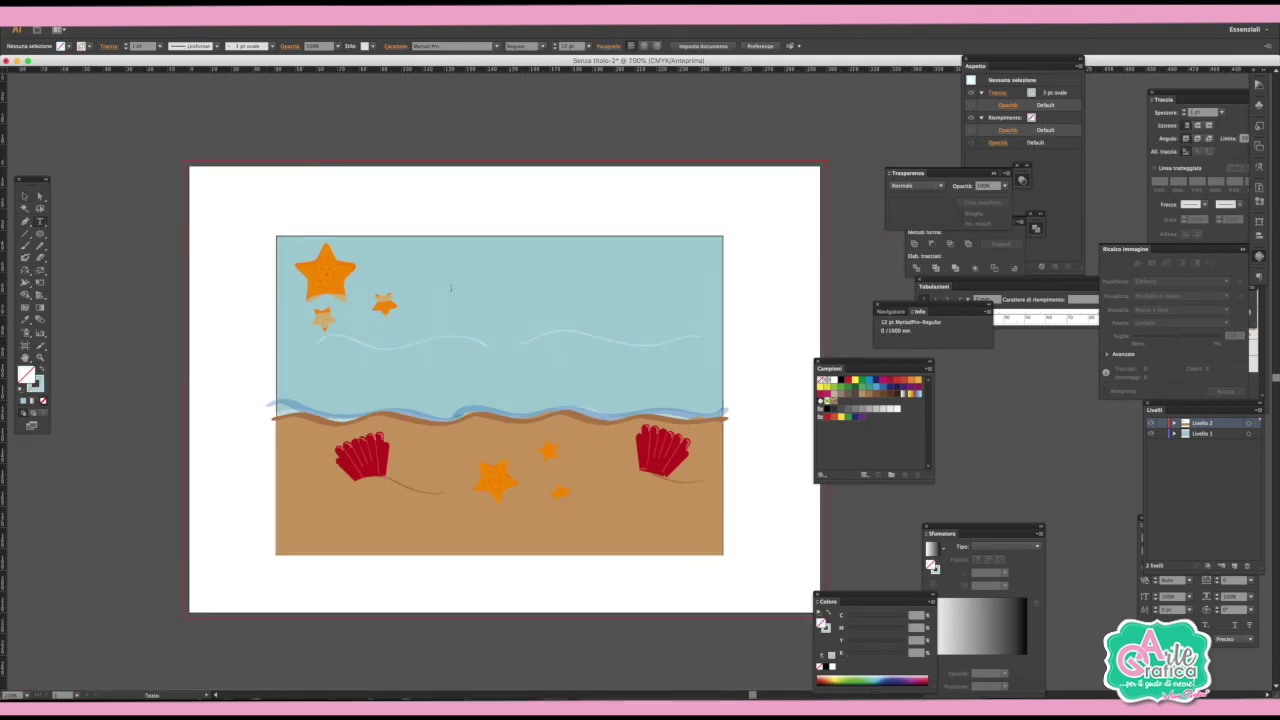
Type 'Buon' on the sky in a bold serif font, shifted slightly left.
click(479, 295)
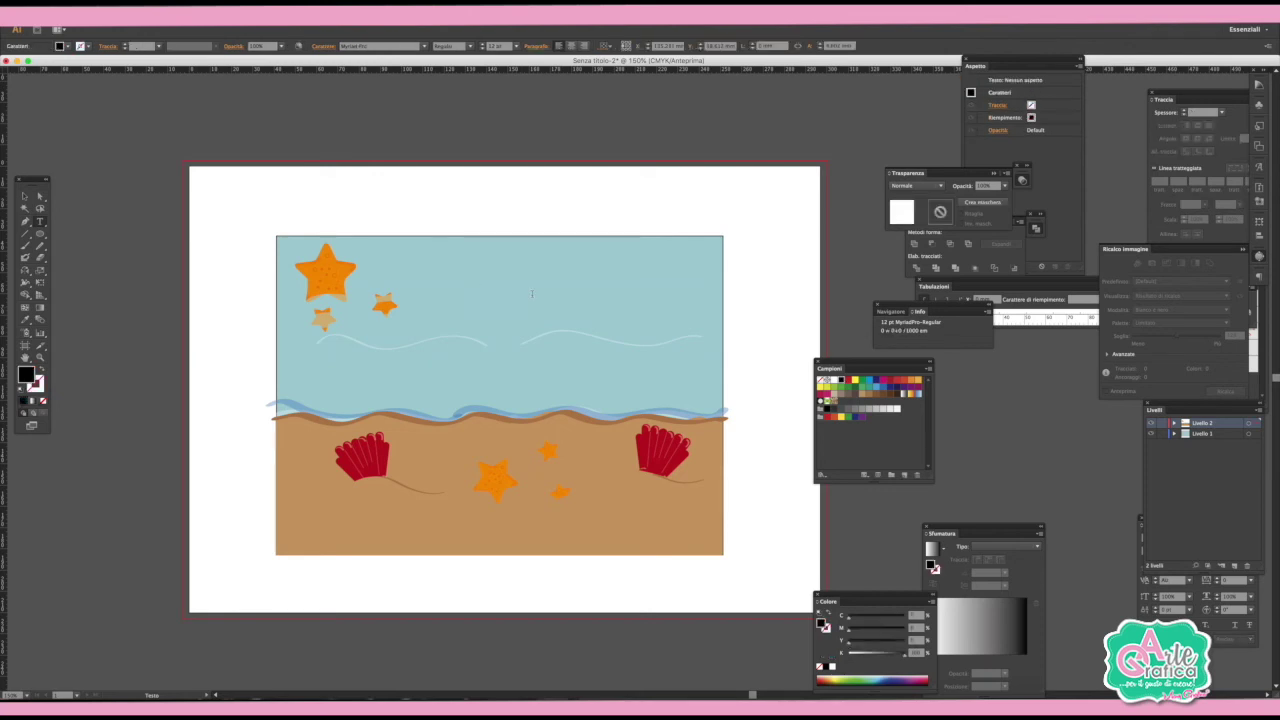
text(Buon)
key(Escape)
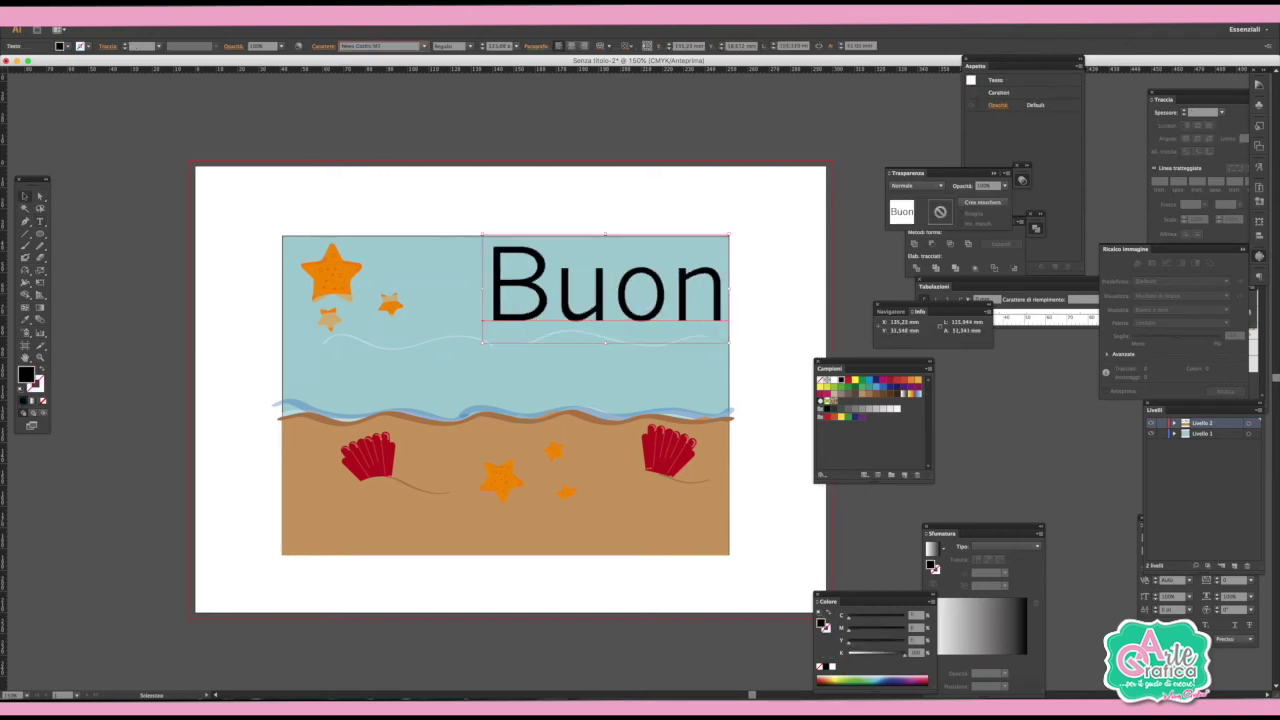
key(Down)
key(Down)
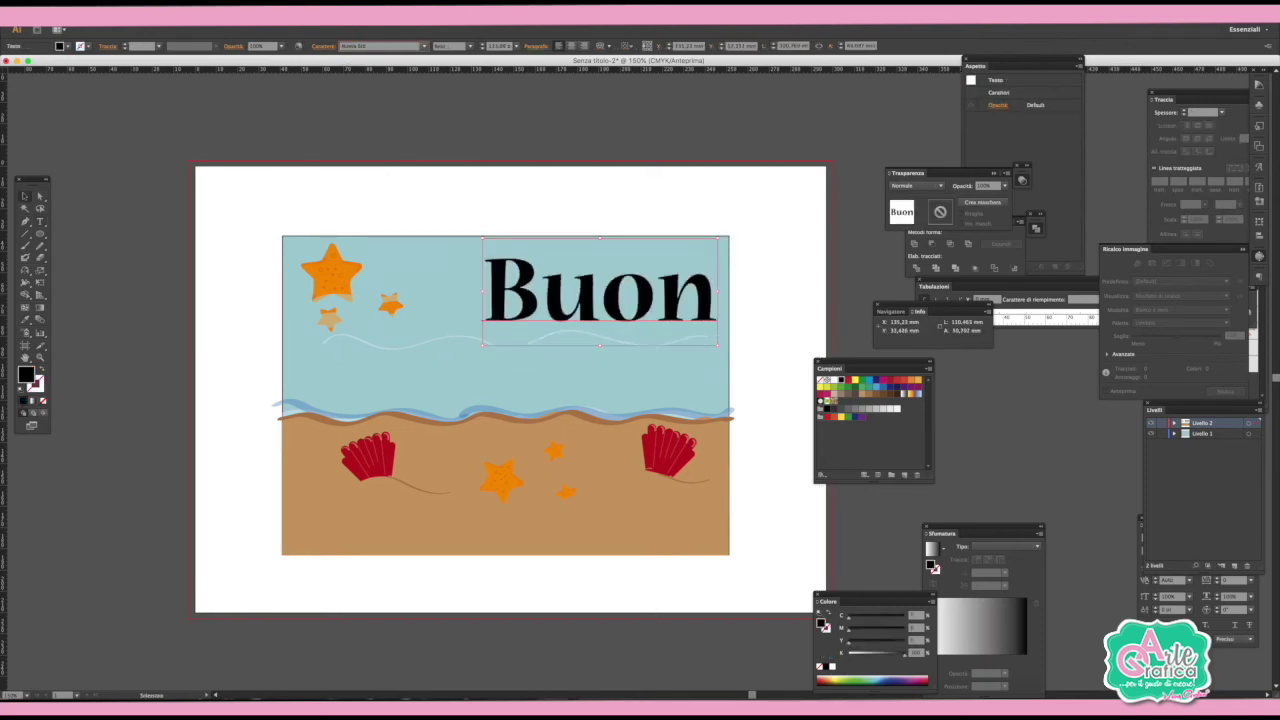
drag(568, 321, 559, 402)
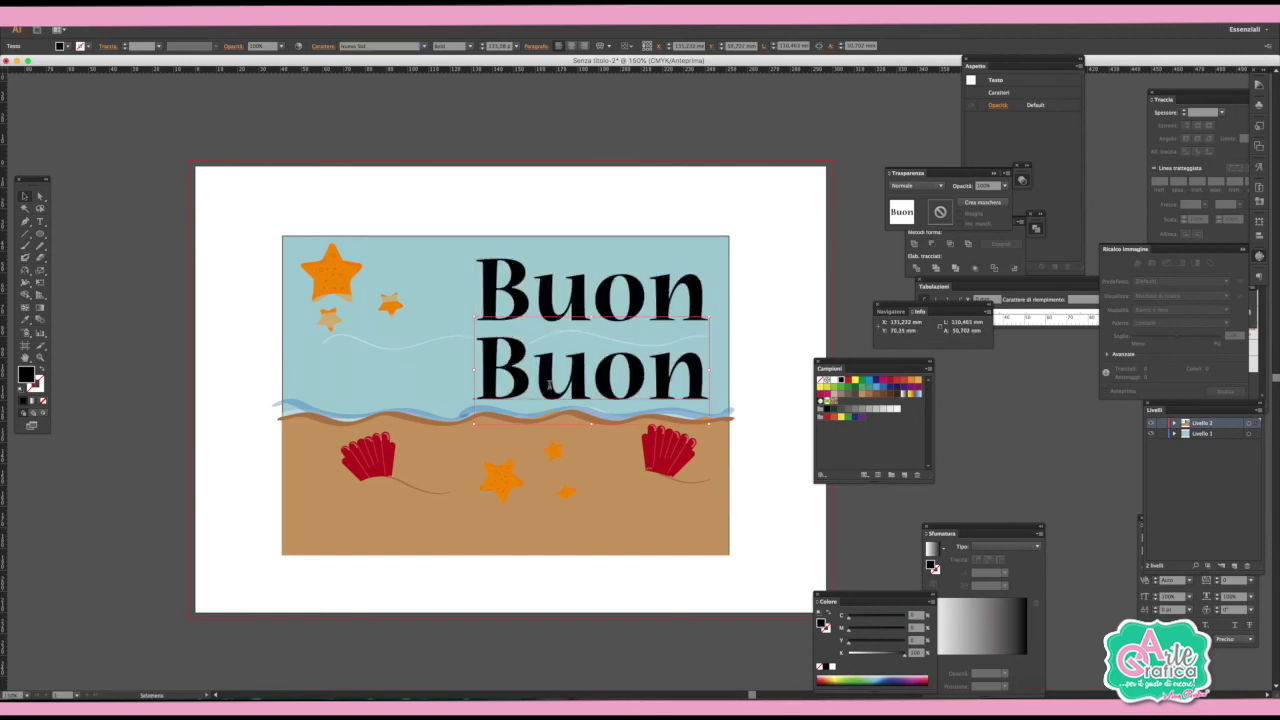
Retype the copied word as 'divertimento' and place it beneath 'Buon'.
double_click(549, 368)
text(divert)
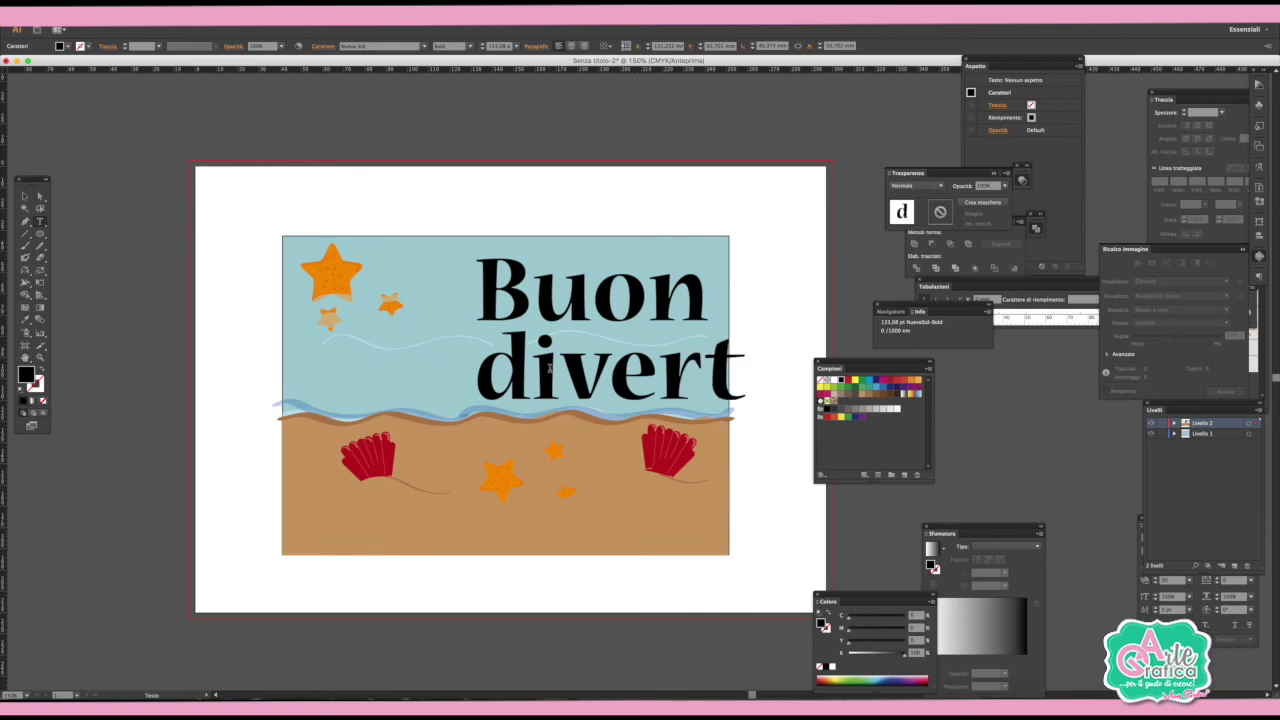
text(imento)
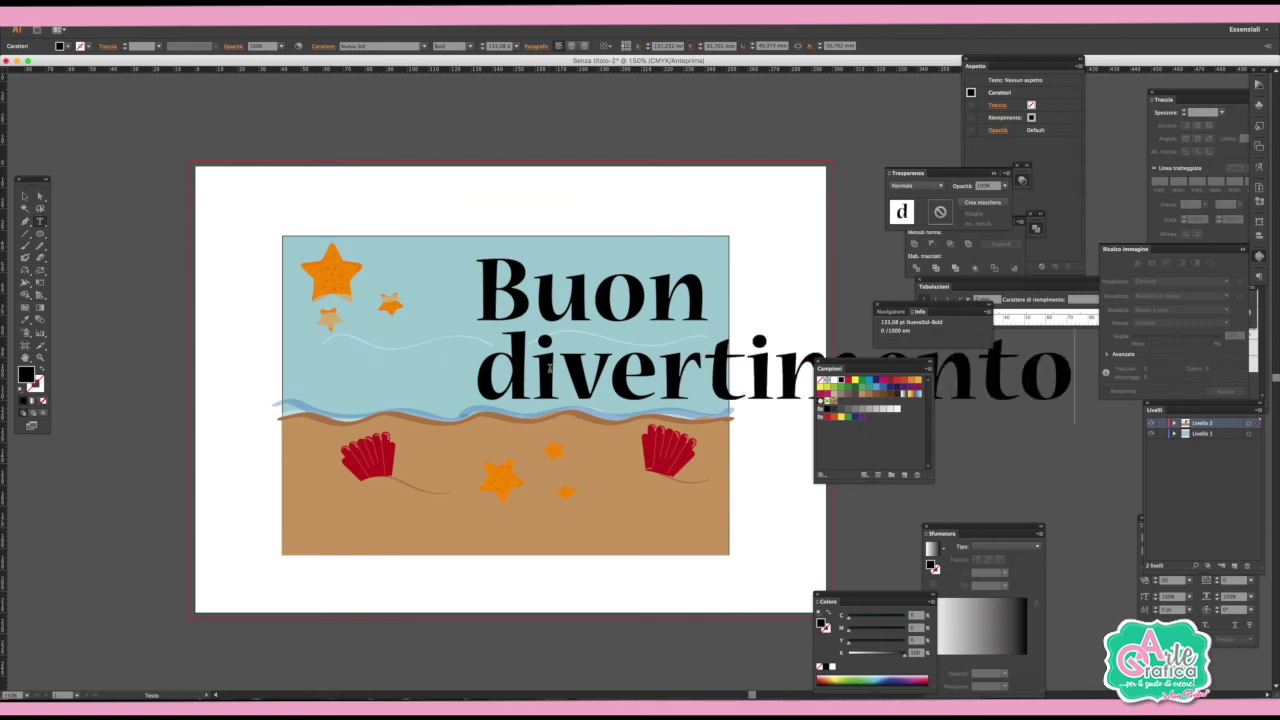
click(25, 195)
drag(668, 380, 342, 368)
drag(180, 365, 405, 365)
drag(575, 348, 543, 370)
click(690, 310)
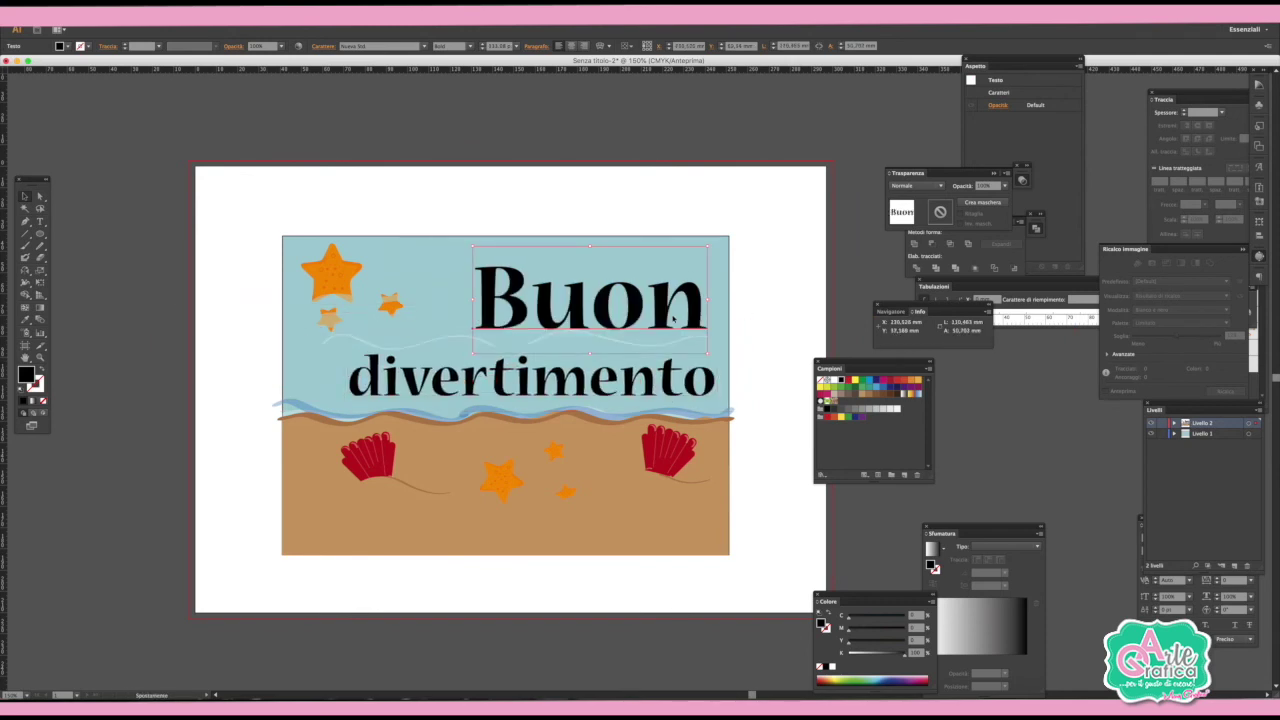
Give 'divertimento' a script font, enlarge it across the sky, and fill both words white.
click(666, 385)
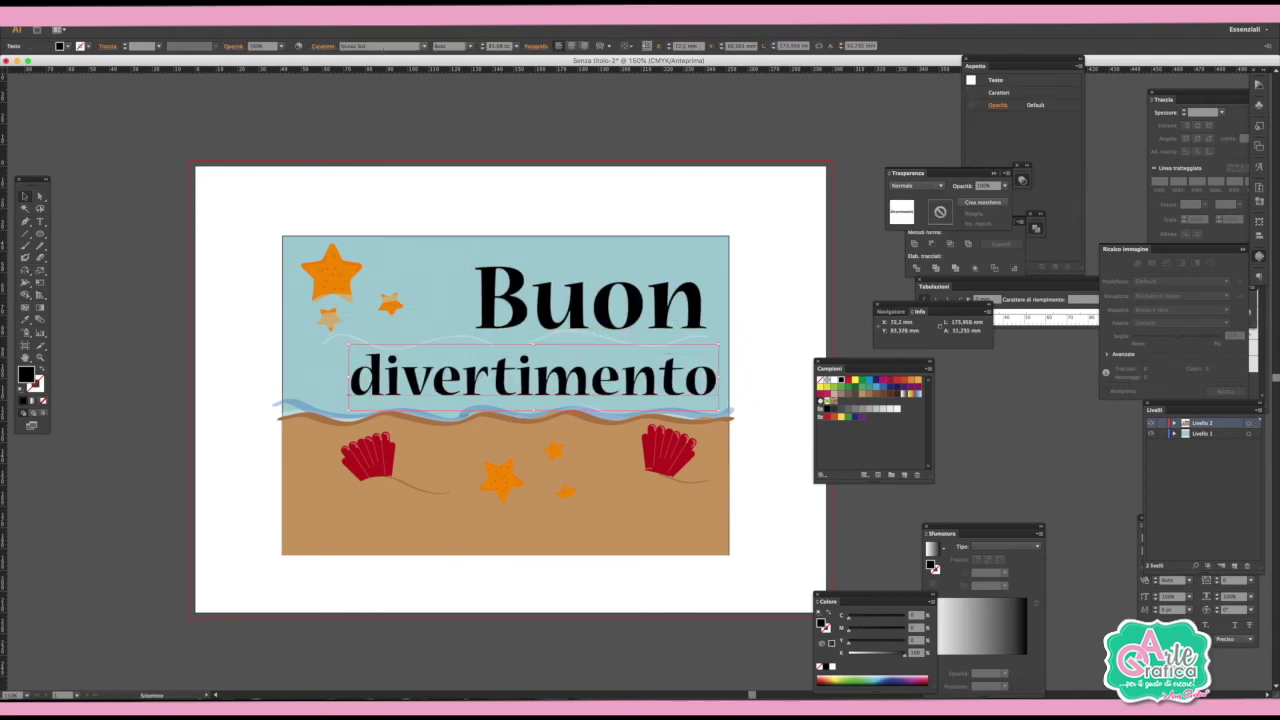
key(Down)
key(Down)
key(Down)
key(Down)
key(Down)
key(Down)
key(Down)
key(Down)
key(Down)
key(Down)
key(Down)
key(Down)
key(Down)
key(Down)
key(Down)
key(Down)
key(Down)
key(Down)
key(Down)
key(Down)
key(Down)
key(Down)
drag(505, 382, 710, 382)
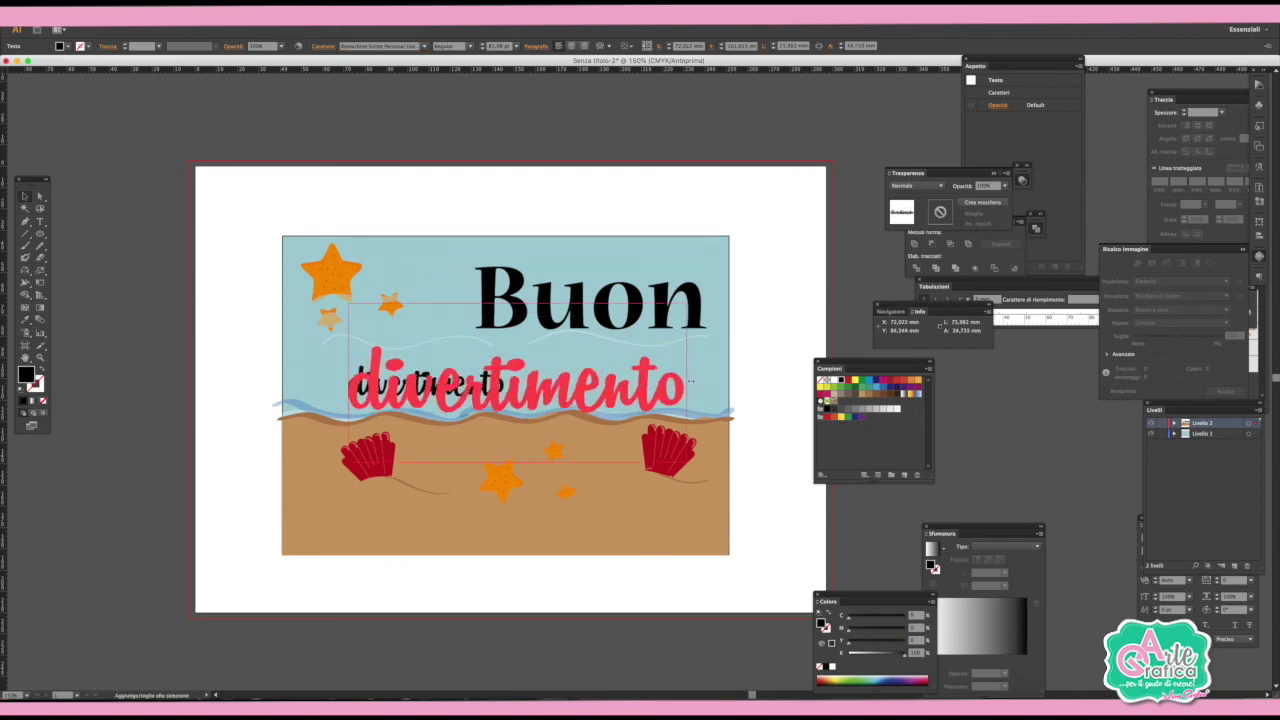
shift+click(504, 277)
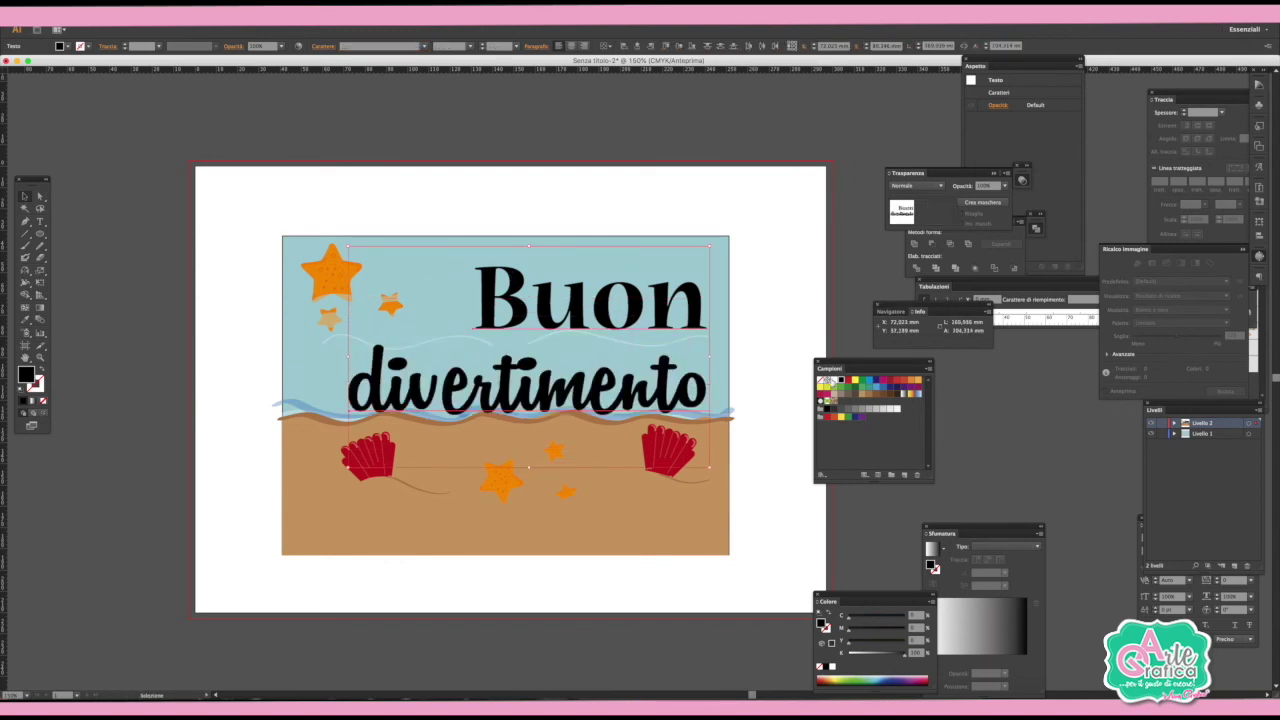
click(830, 381)
click(145, 10)
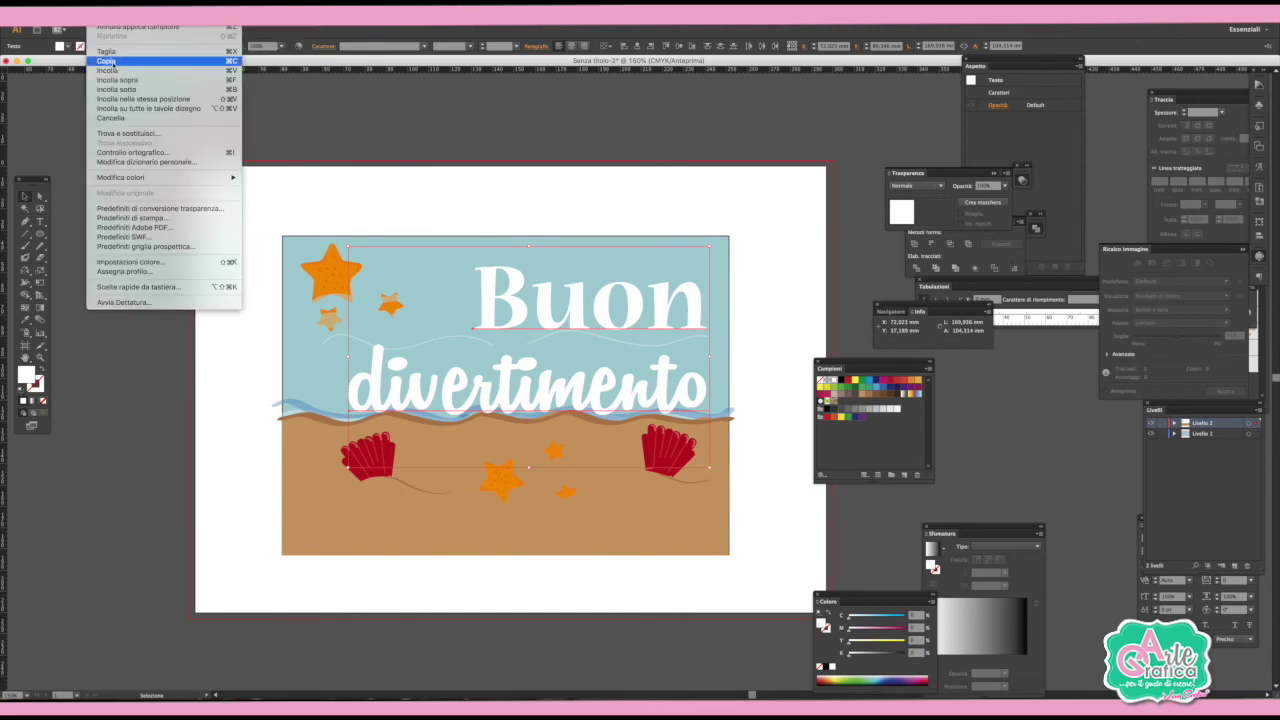
Paste a blue copy behind the heading, nudged right and down as a shadow.
click(112, 62)
click(105, 10)
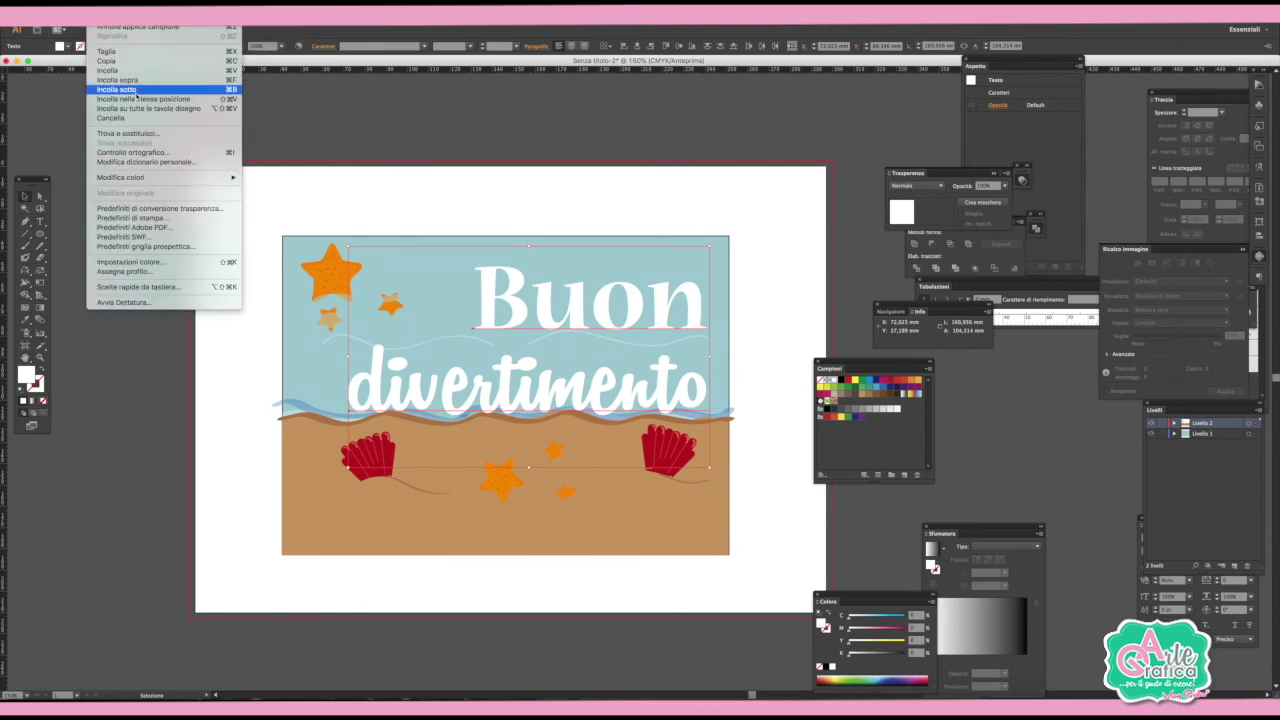
click(139, 98)
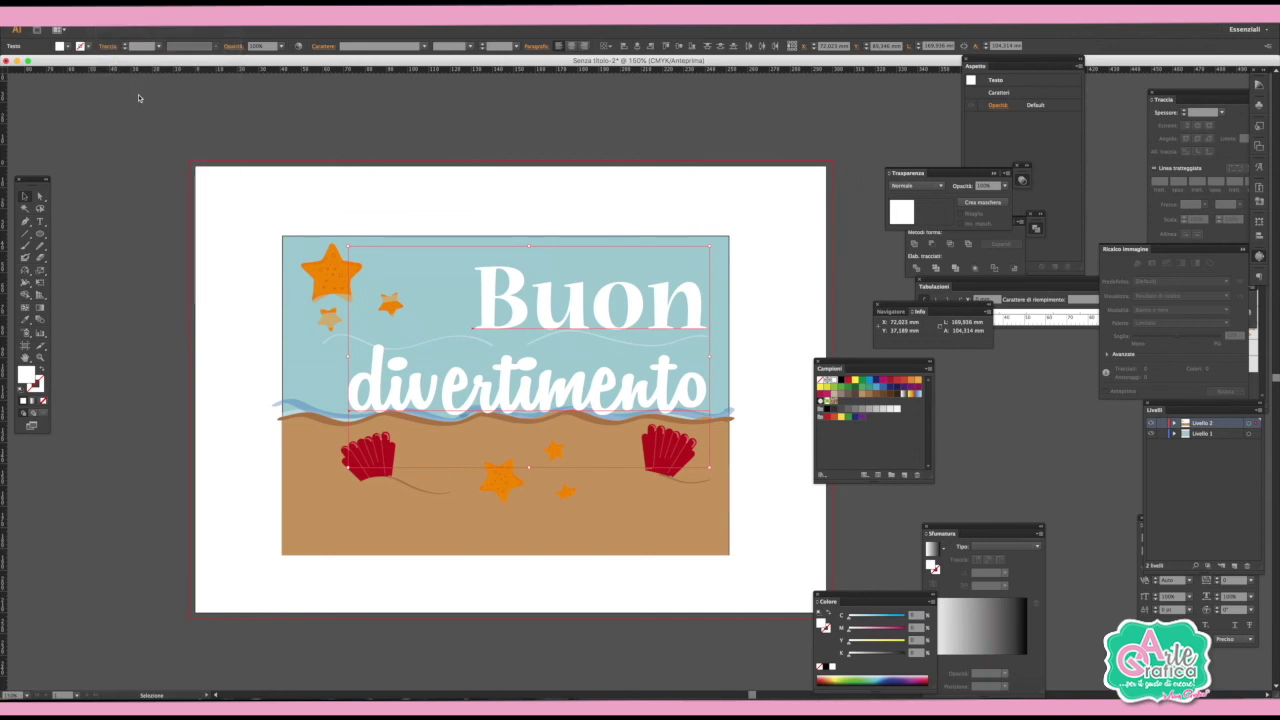
click(884, 386)
key(Right)
key(Right)
key(Down)
key(Down)
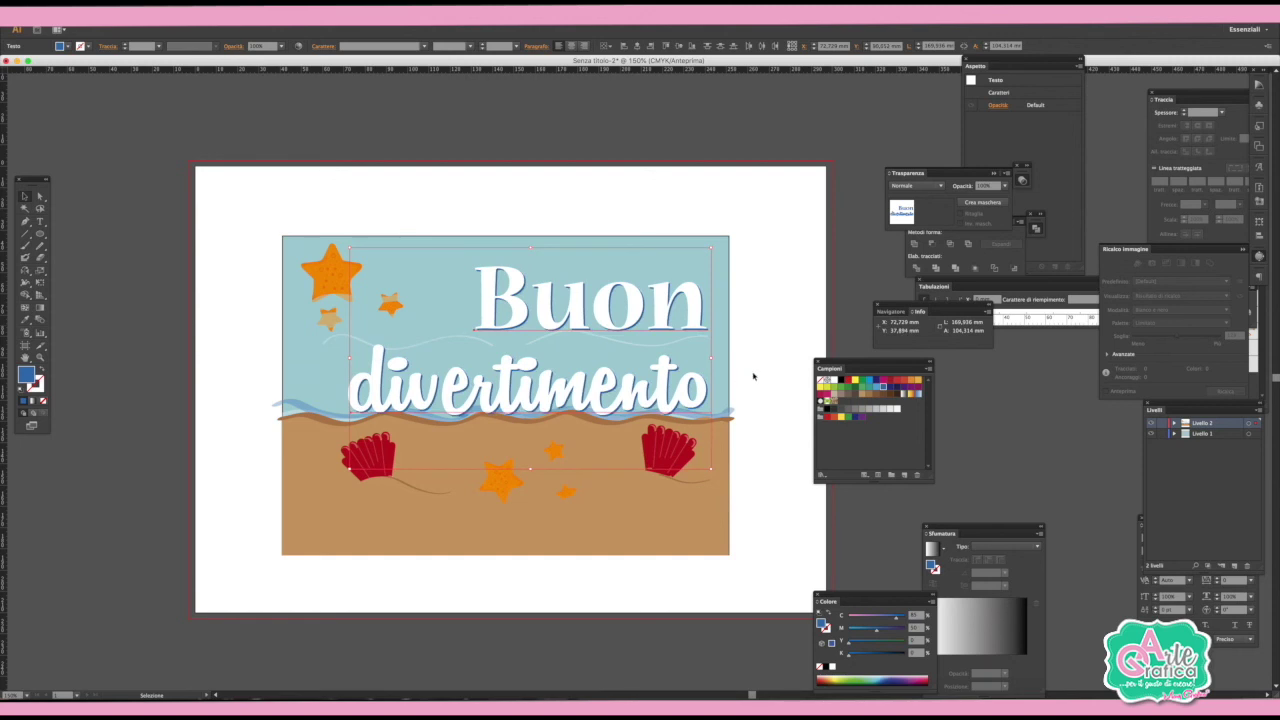
click(740, 375)
Copy a starfish to the top right beside 'Buon' and shrink it to about half size.
drag(537, 277, 733, 284)
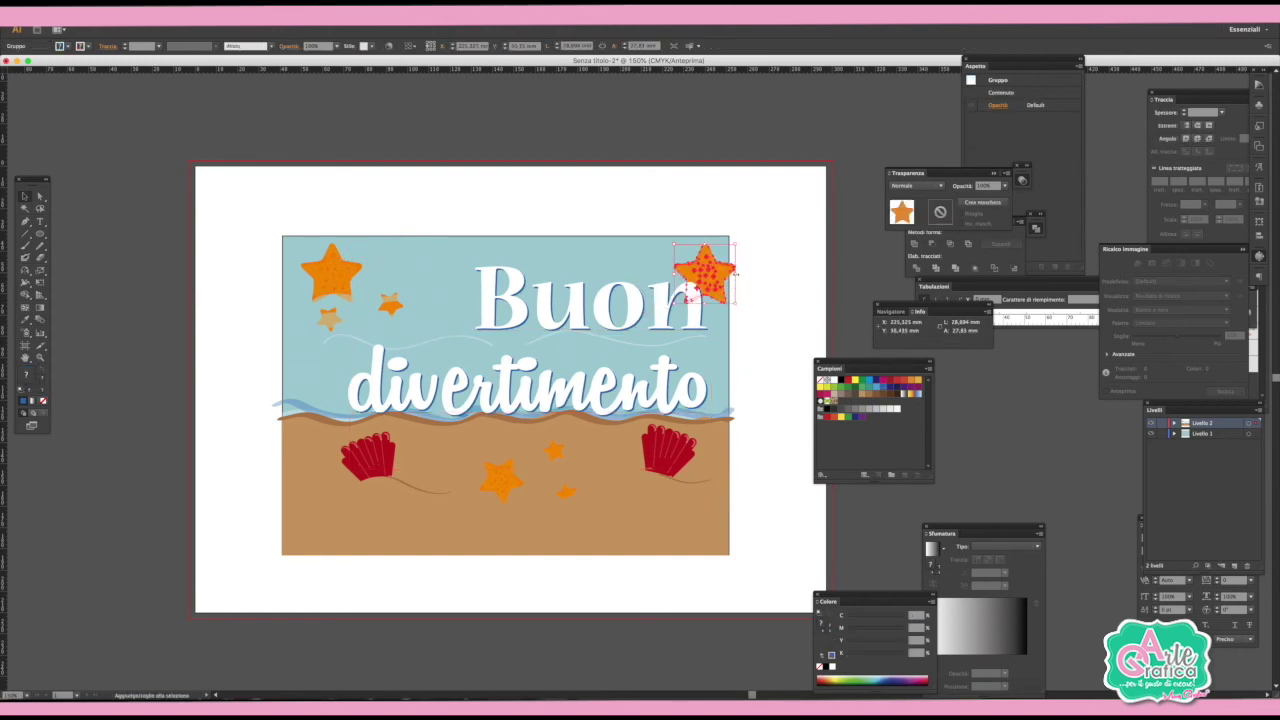
drag(736, 300, 702, 285)
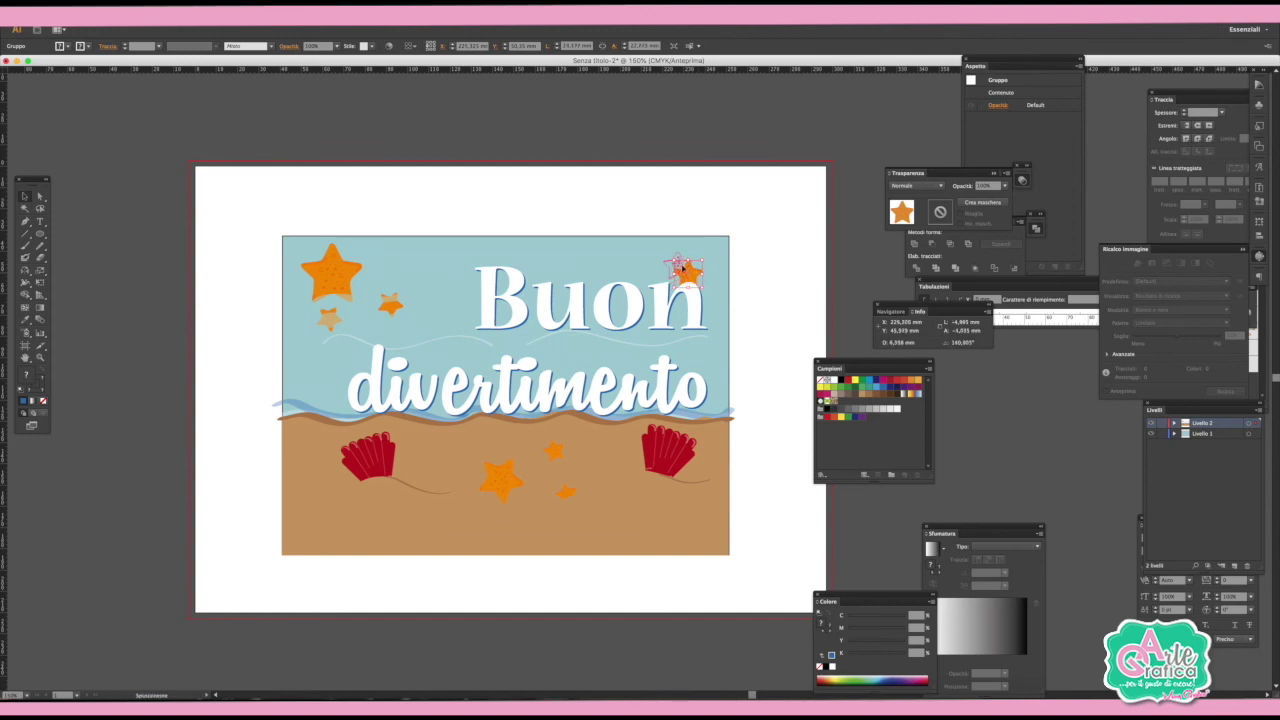
click(773, 269)
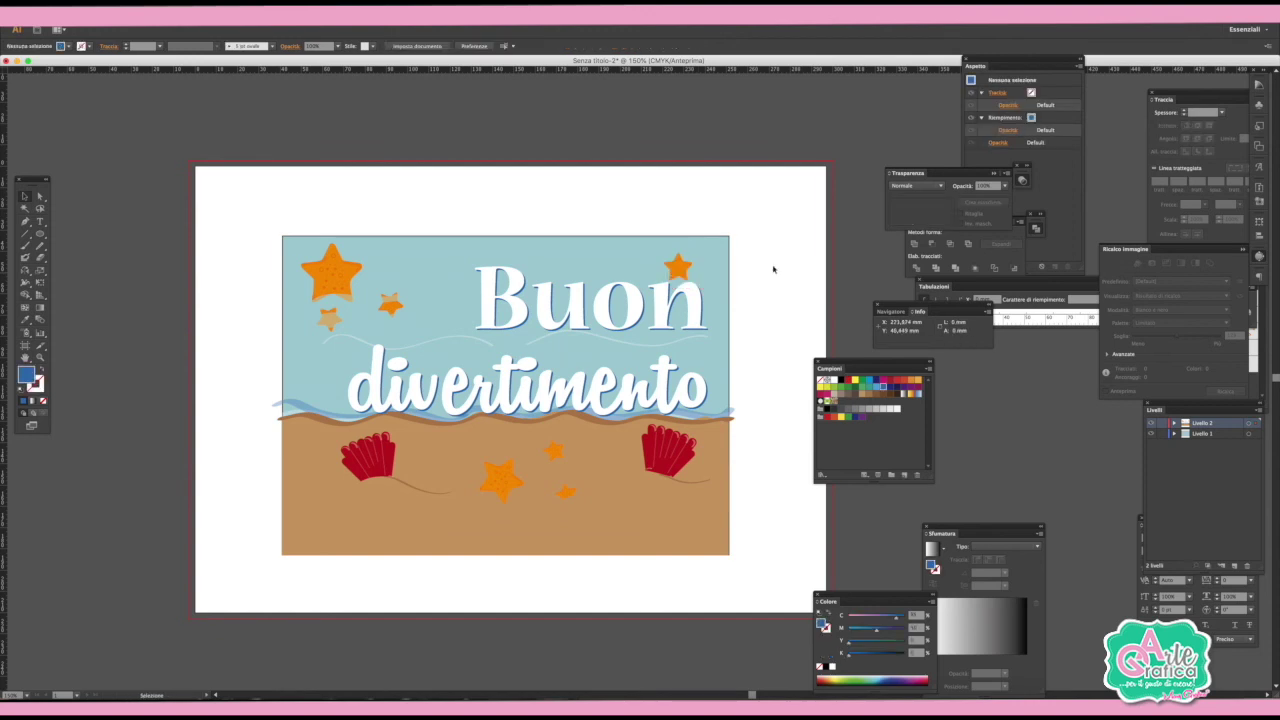
scroll(773, 269, right, 2)
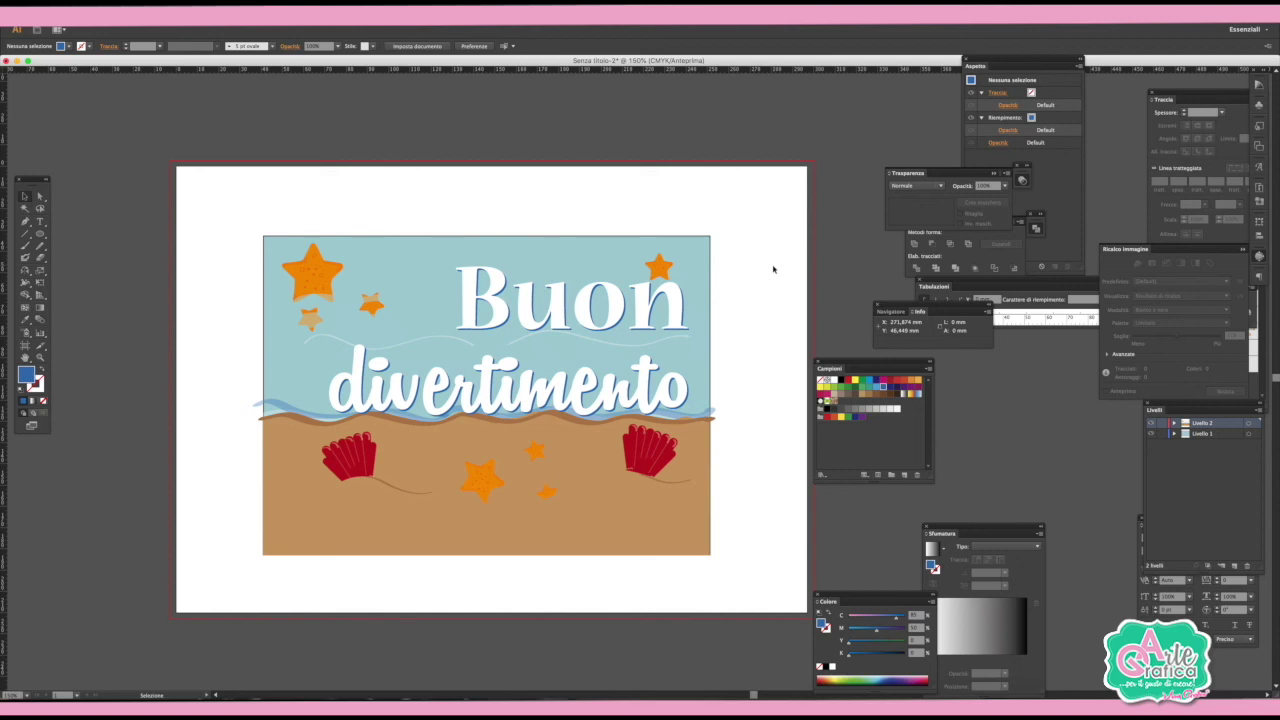
Select the Paintbrush, view the brush list, and open the Window menu for brush libraries.
click(27, 246)
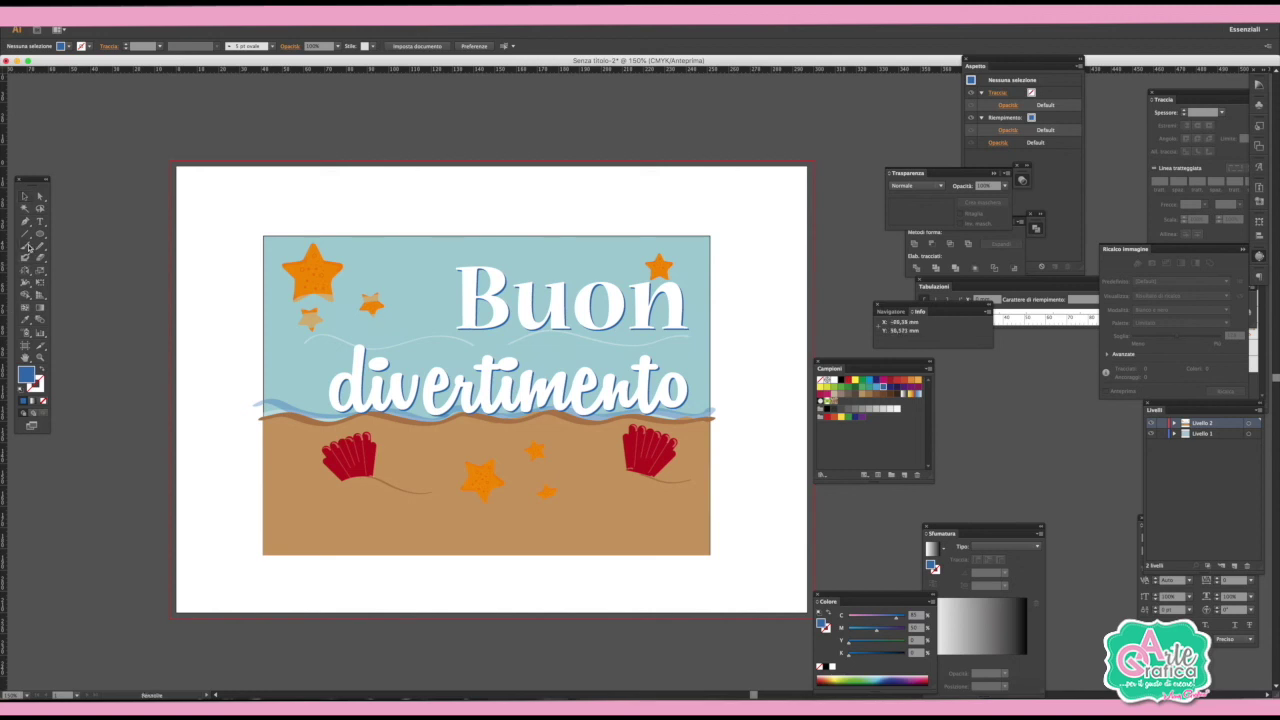
click(244, 47)
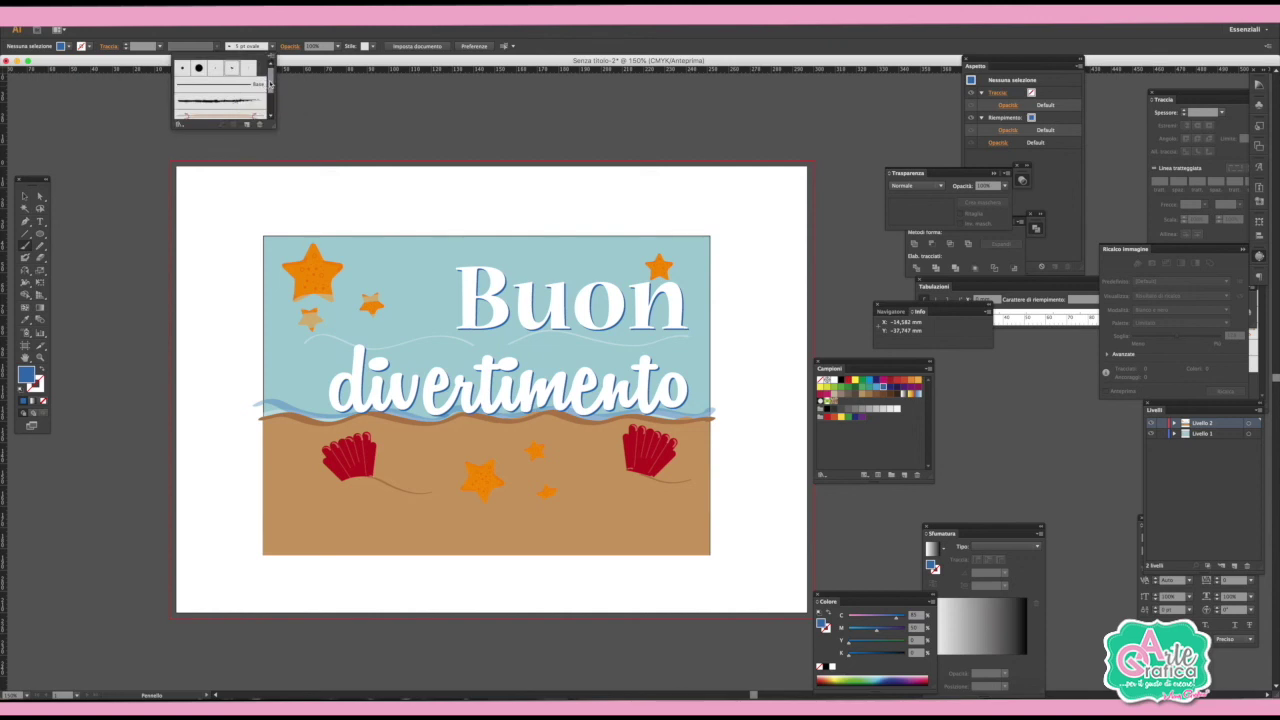
click(275, 10)
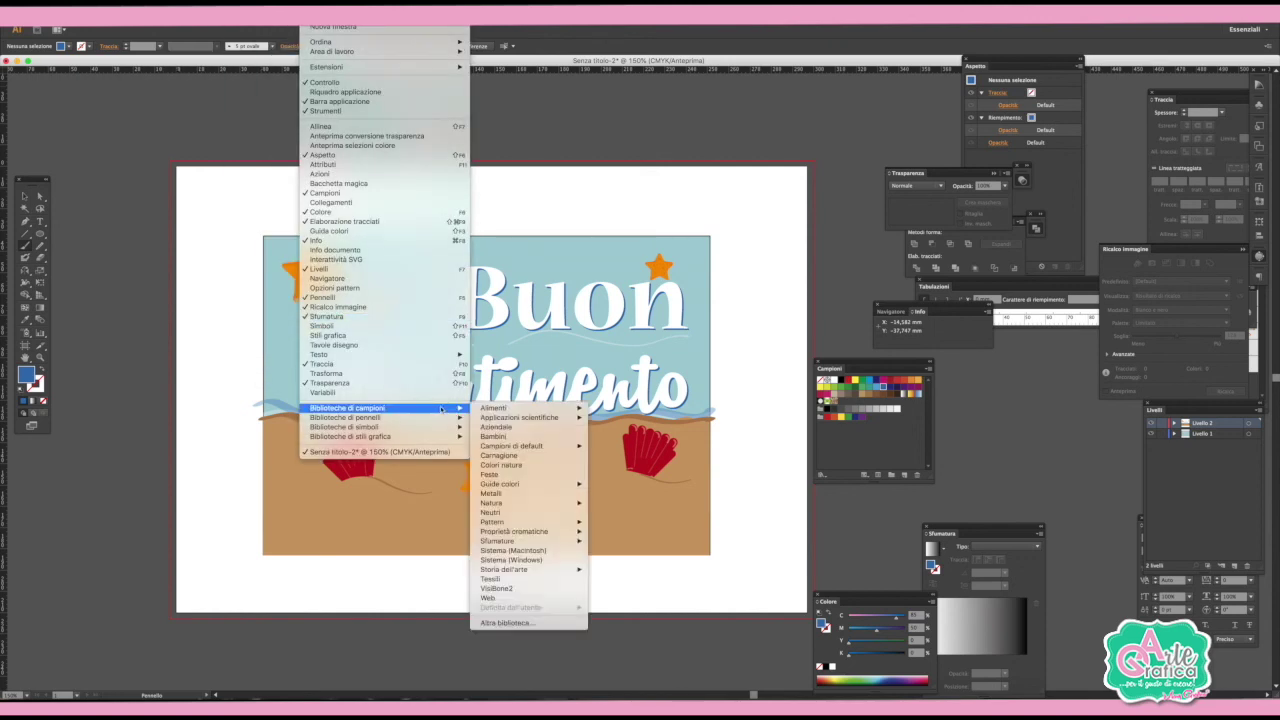
mouse_move(346, 417)
mouse_move(520, 417)
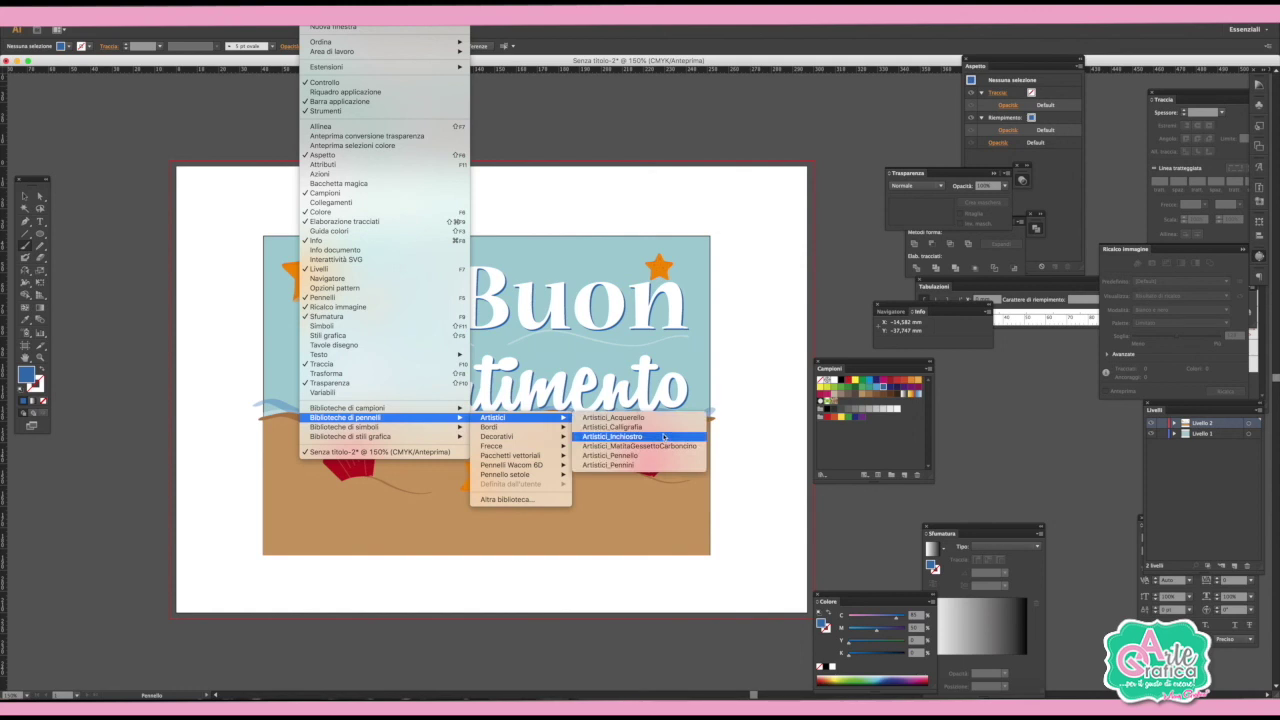
Pick an Artistici_Inchiostro ink splatter brush with no fill and brown stroke, and dab eight brown speckles on the sand.
click(663, 437)
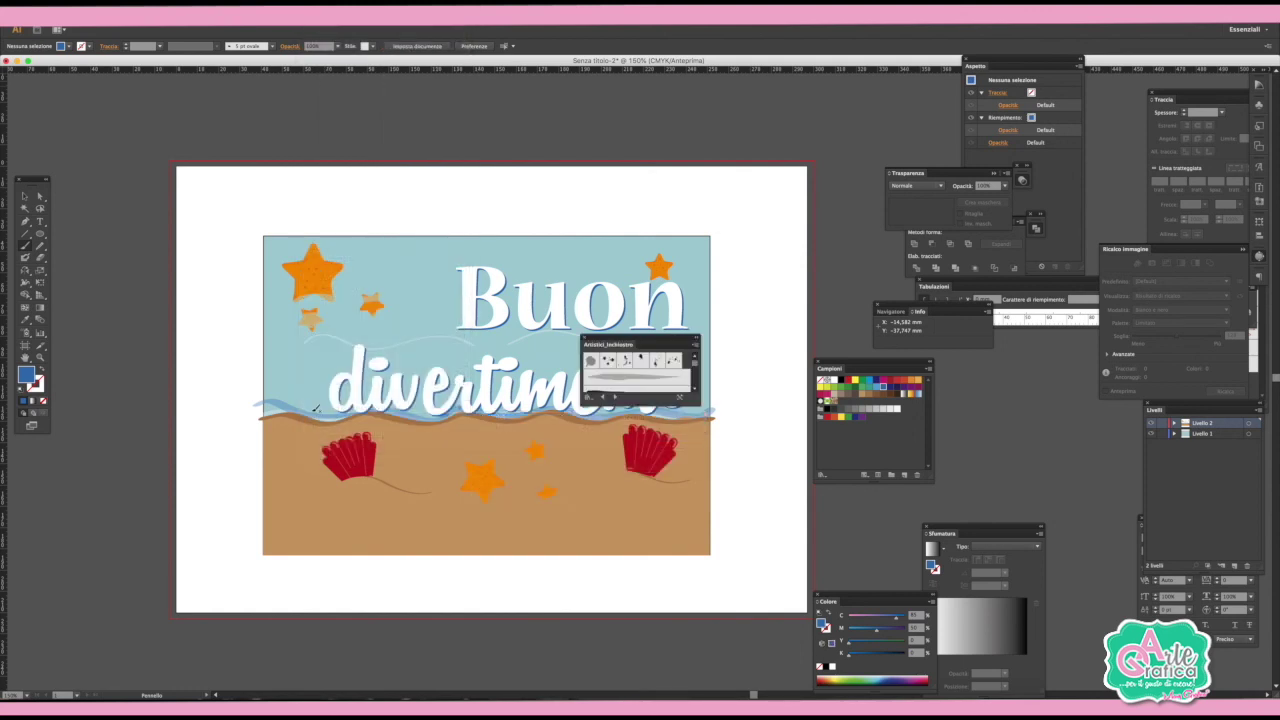
click(607, 360)
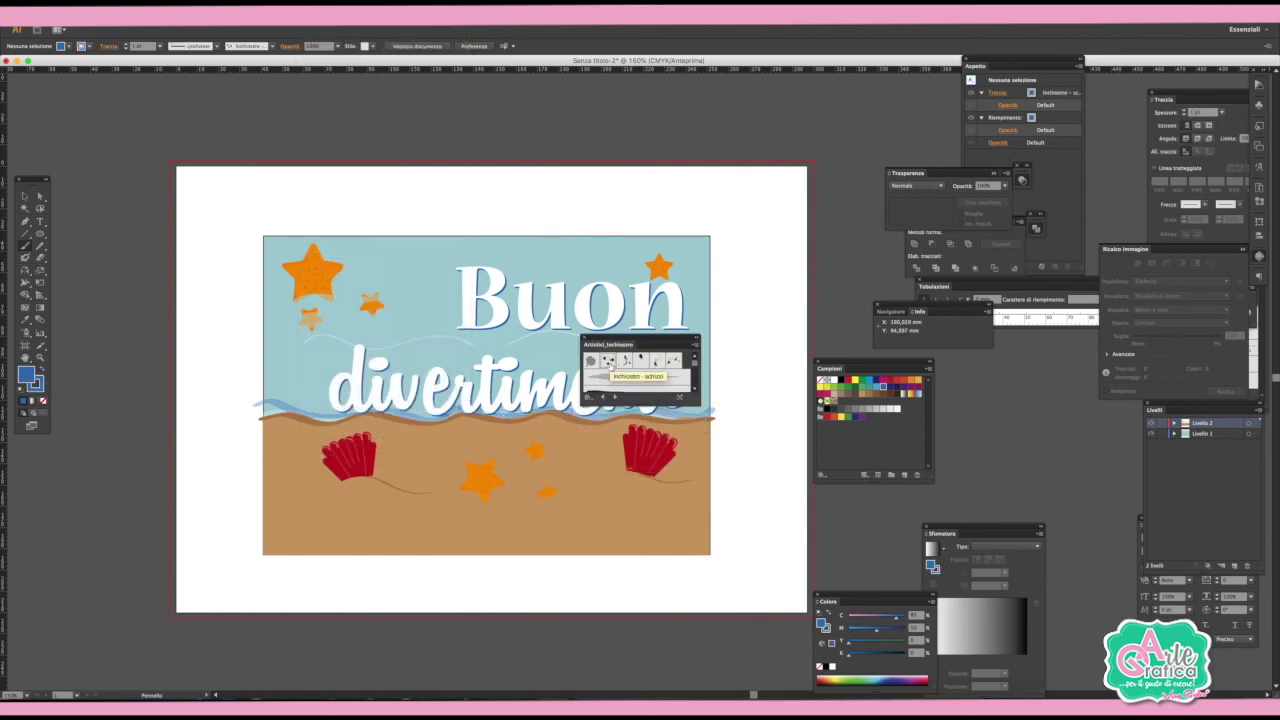
click(42, 401)
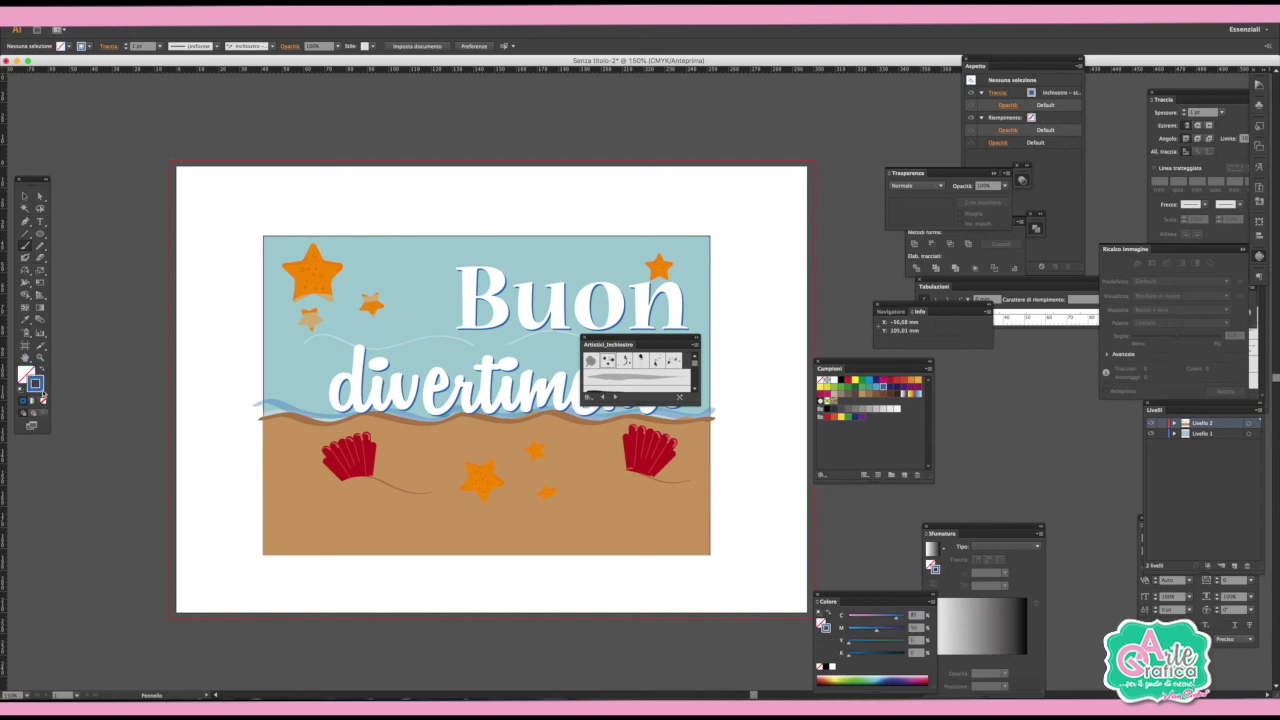
click(876, 393)
click(300, 464)
click(298, 494)
click(345, 503)
click(336, 535)
click(420, 500)
click(447, 511)
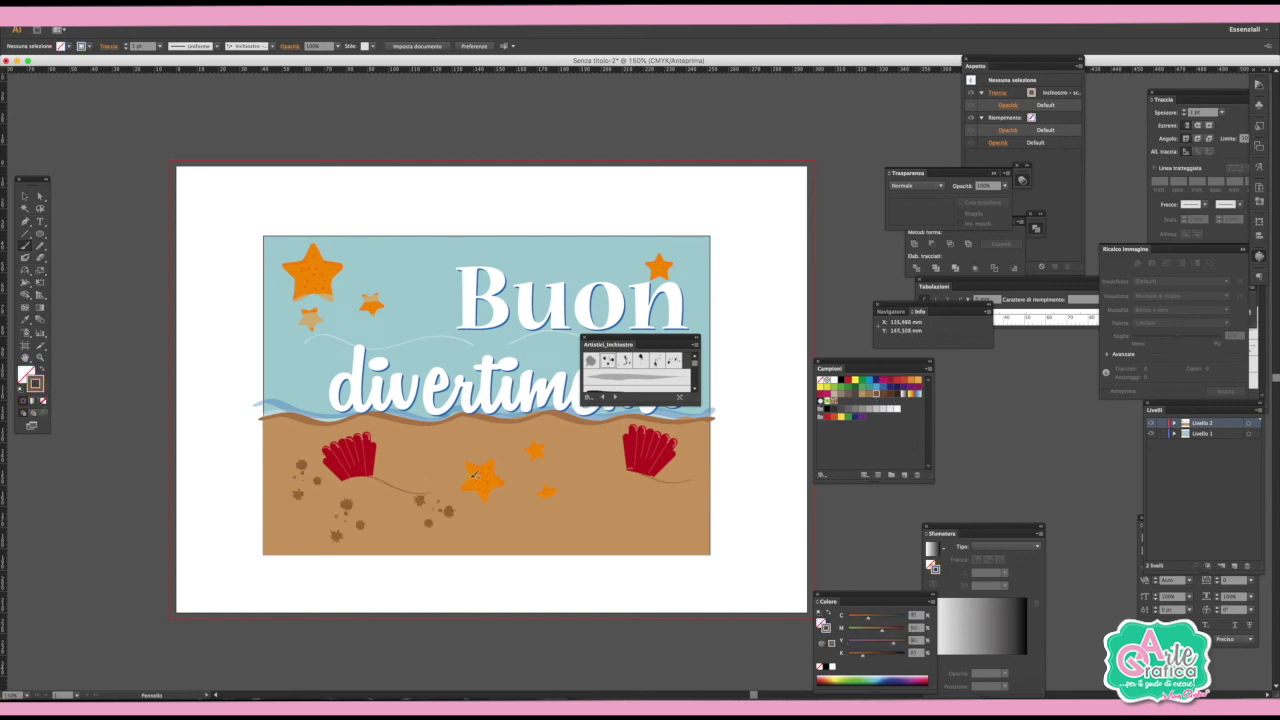
click(516, 467)
click(498, 486)
Switch to a tan stroke and dab six light-brown speckles across the sand.
click(863, 396)
click(863, 396)
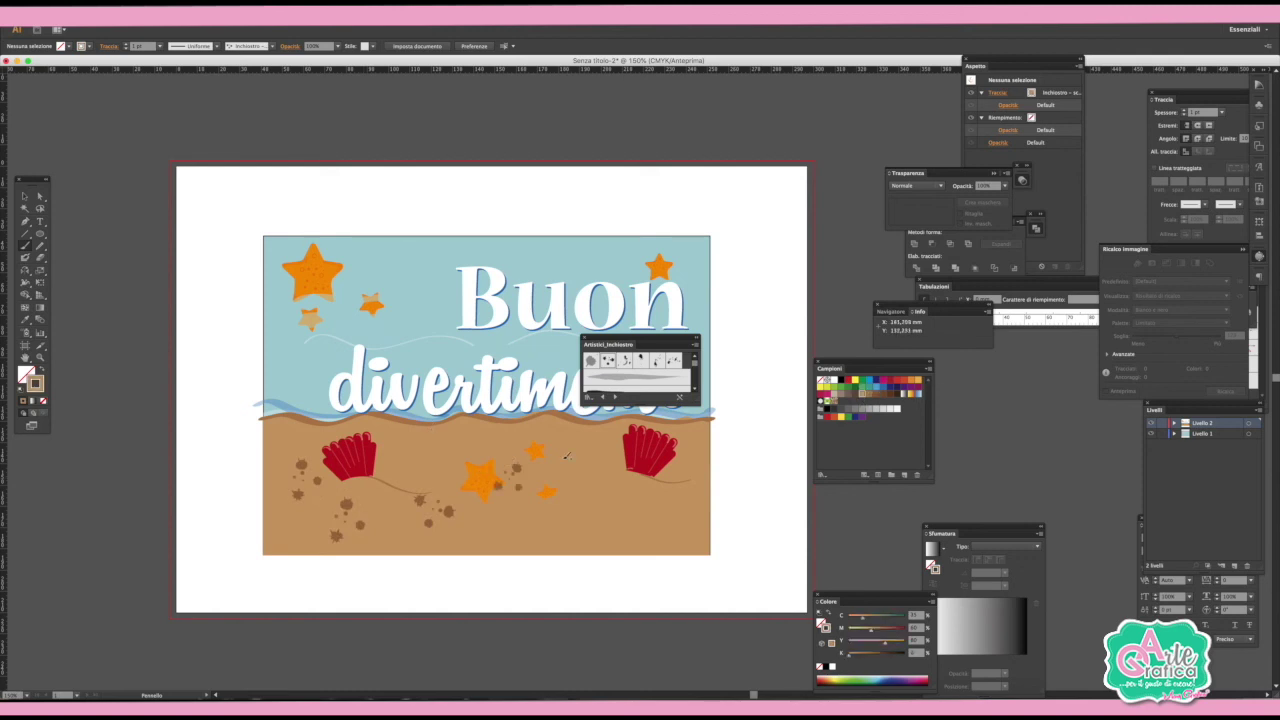
click(473, 438)
click(445, 463)
click(591, 469)
click(586, 499)
click(634, 447)
click(662, 494)
Check the stacking options of the orange starfish on the sand, leaving it unchanged.
scroll(727, 468, right, 1)
scroll(600, 490, right, 3)
click(455, 487)
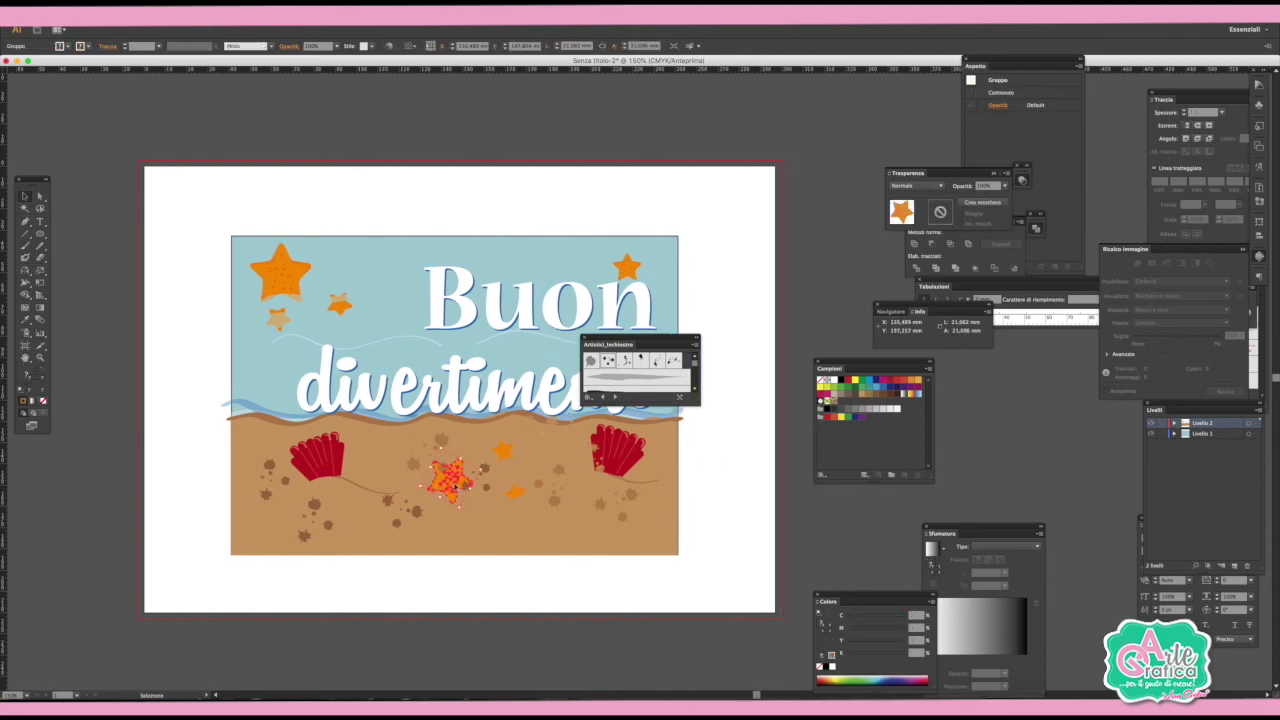
right_click(455, 487)
click(668, 577)
click(766, 550)
scroll(790, 550, left, 3)
scroll(803, 549, right, 2)
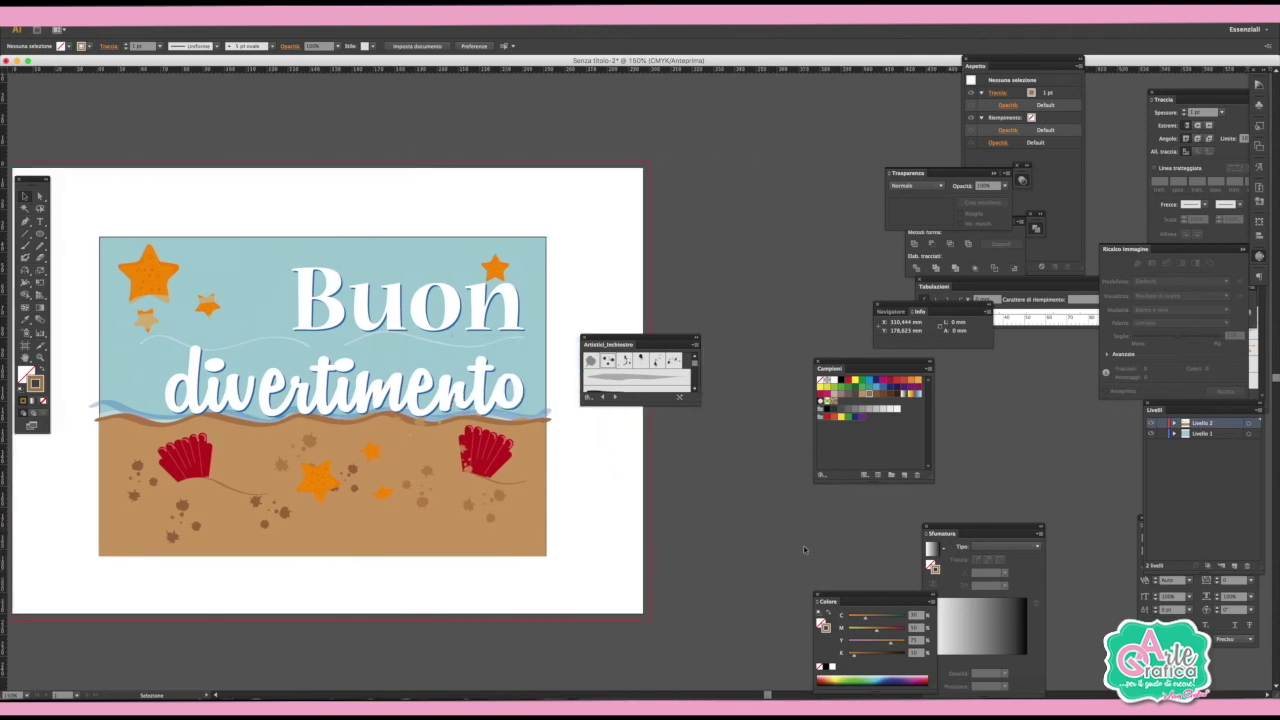